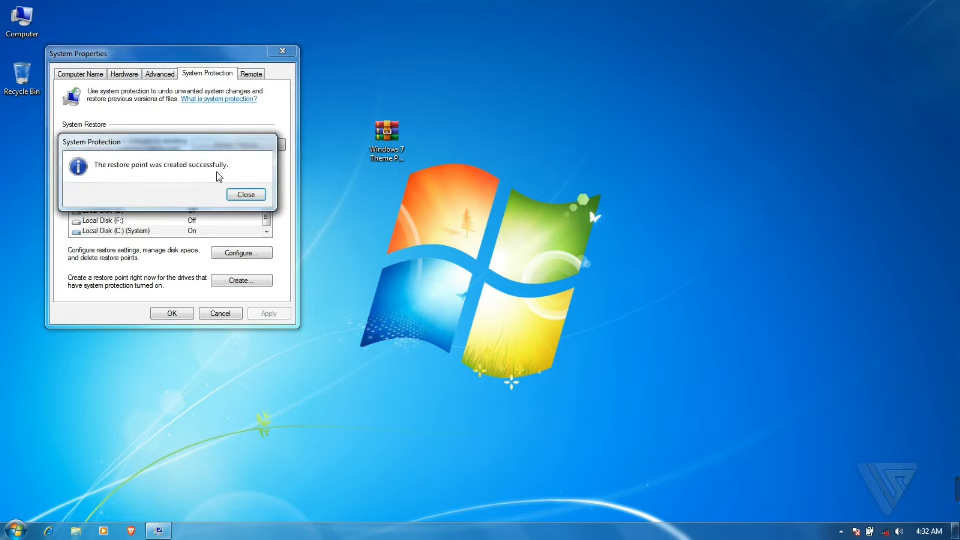
Dismiss the restore point confirmation and close the System Properties dialog, accepting its settings
left_click(246, 195)
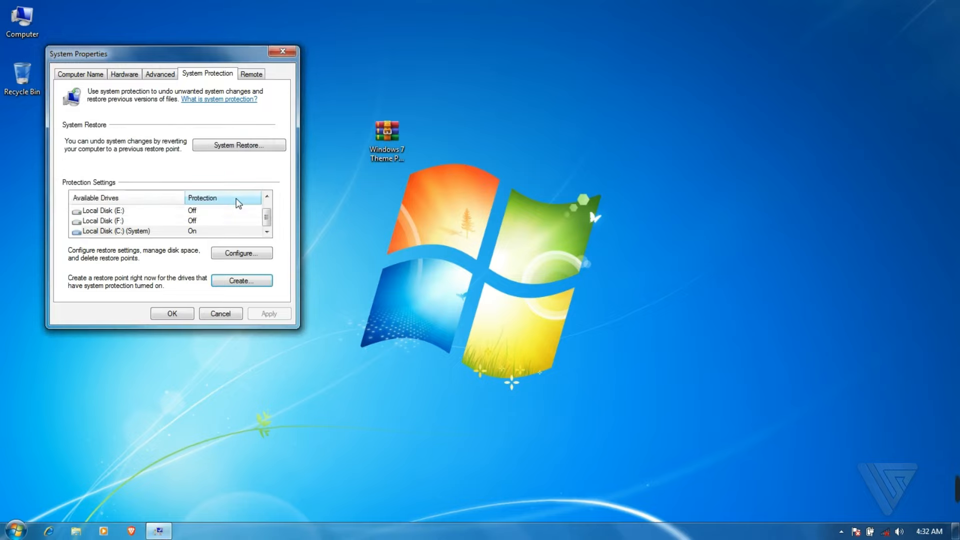
left_click(175, 314)
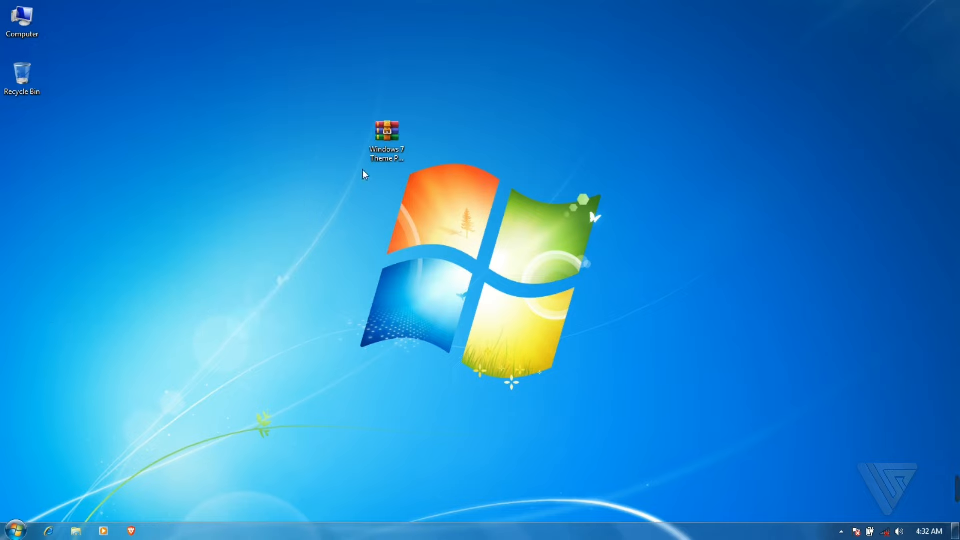
Extract the Windows 7 Theme Patcher archive into a Windows 7 Theme Patcher folder on the desktop
left_click(387, 134)
right_click(390, 132)
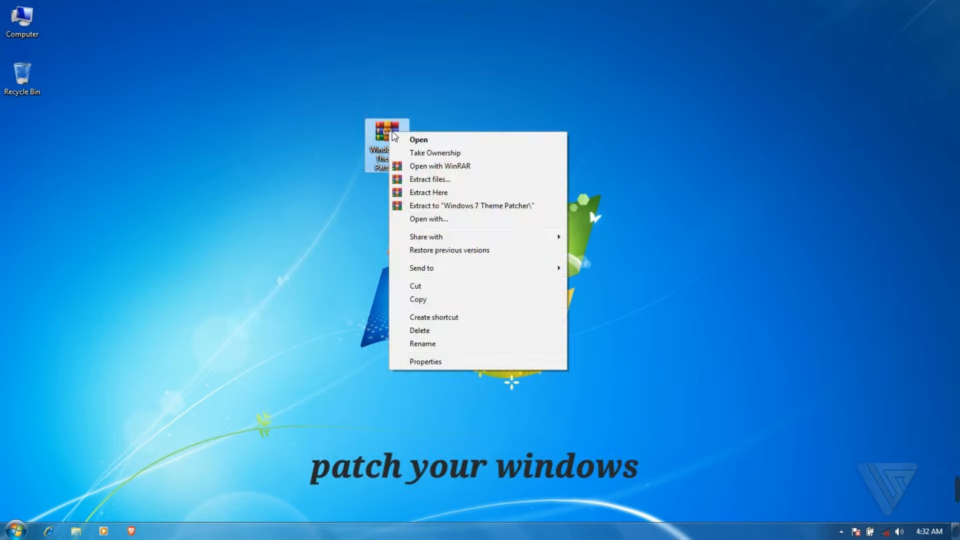
left_click(417, 180)
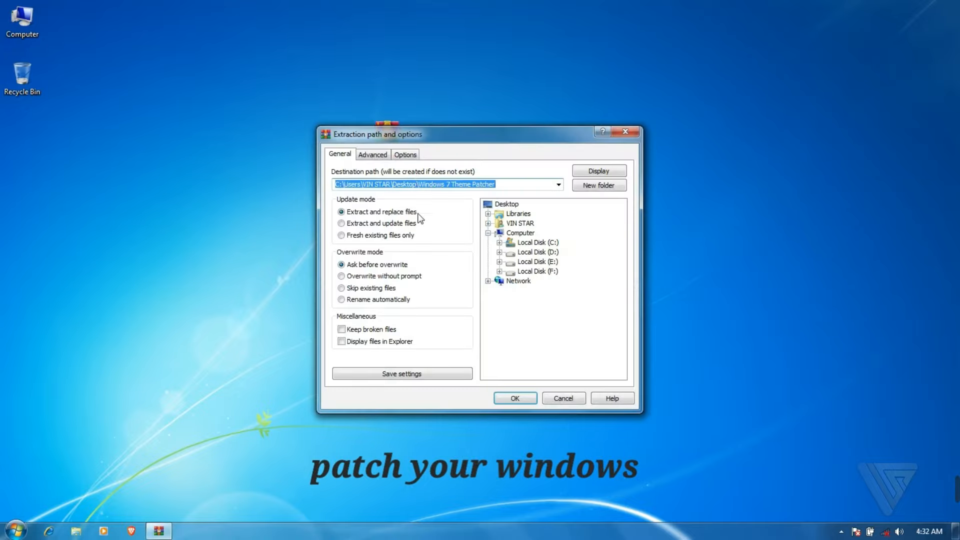
left_click(514, 398)
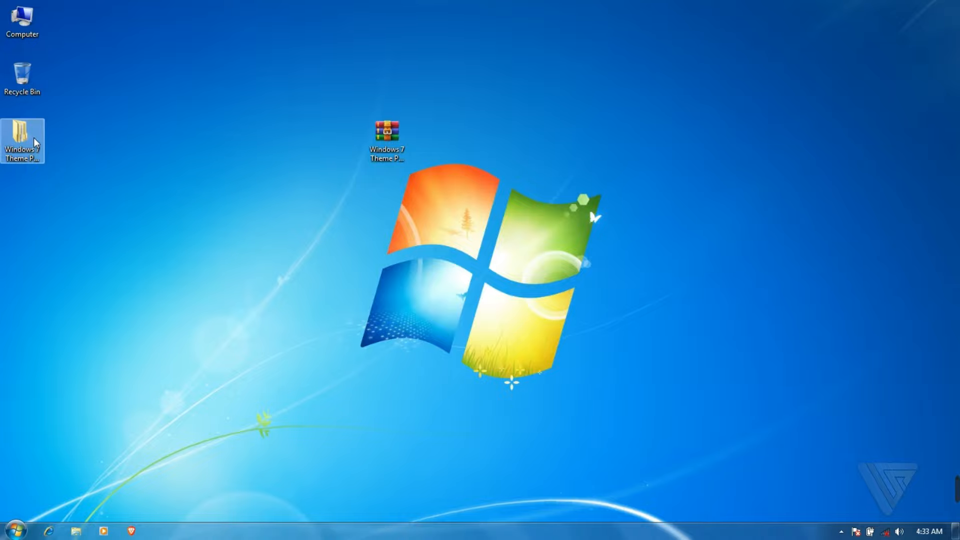
Run ThemeResourceChangerX64-v10 as administrator from the Theme resource changer subfolder of the extracted Windows 7 Theme Patcher folder
double_click(35, 139)
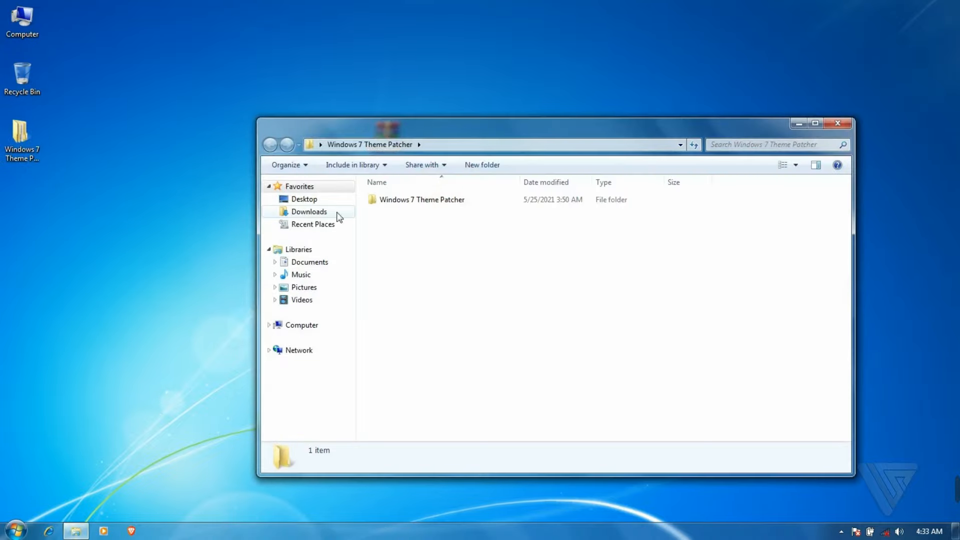
double_click(414, 202)
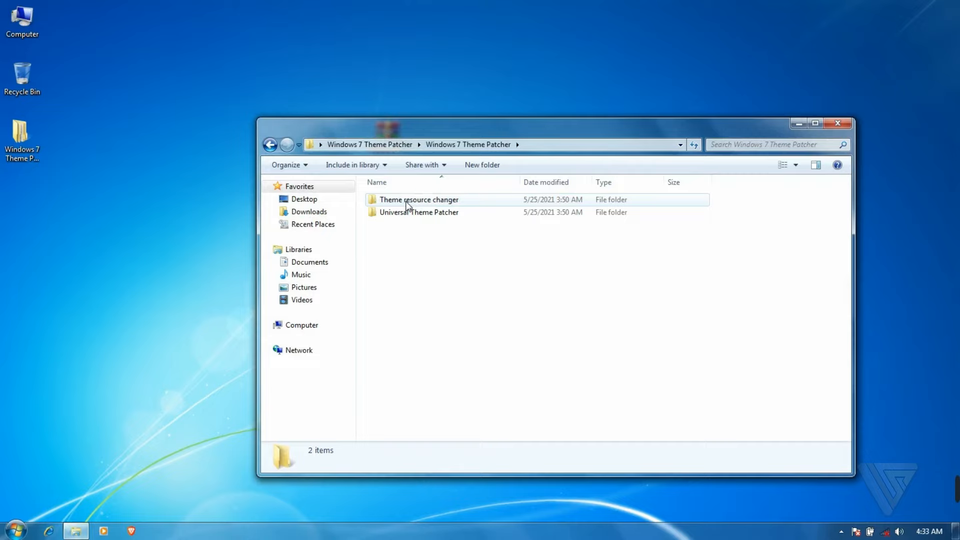
left_click(426, 202)
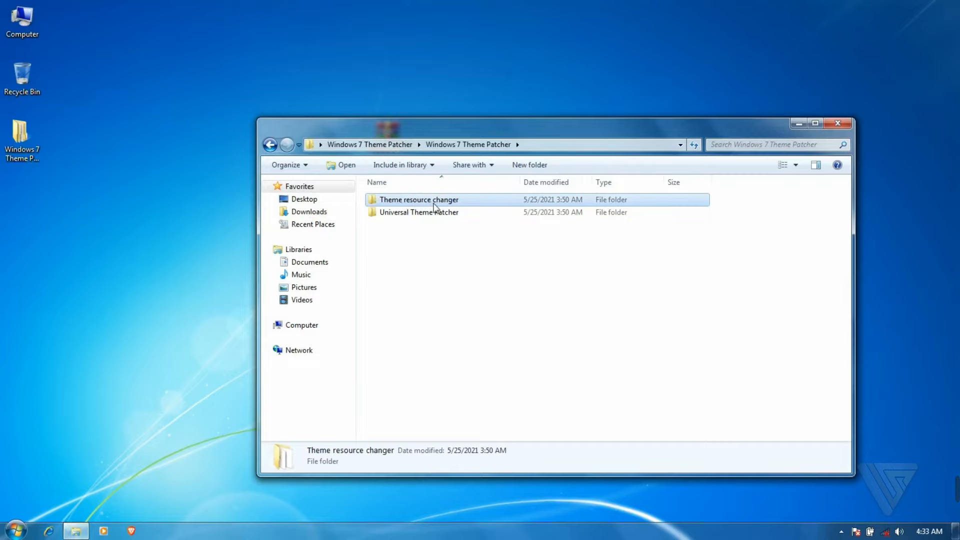
double_click(435, 202)
left_click(467, 203)
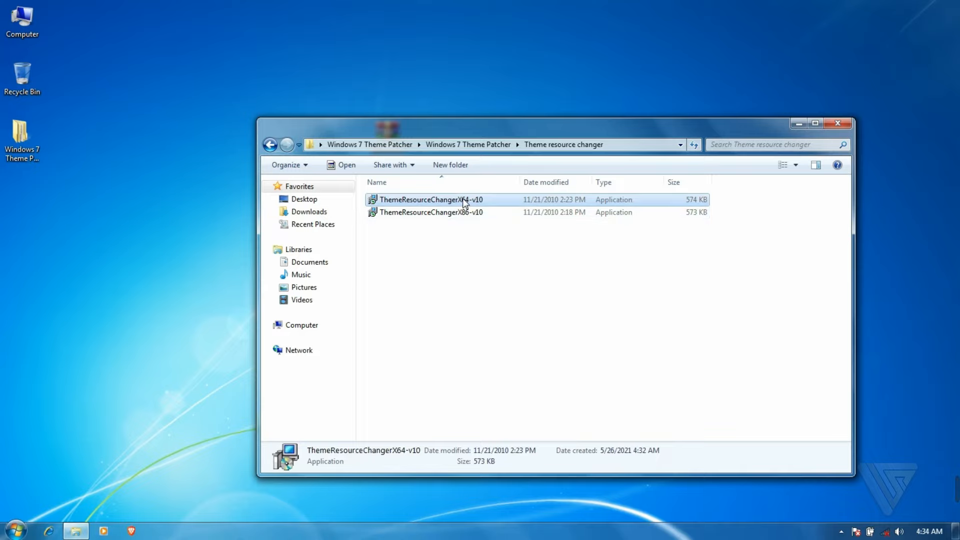
right_click(463, 200)
left_click(517, 220)
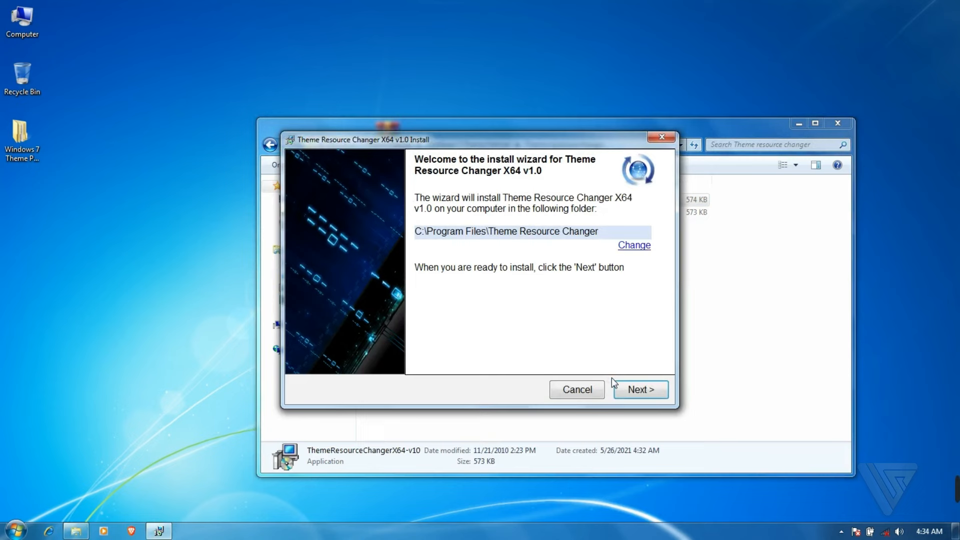
Install Theme Resource Changer X64 v1.0 in its default folder, agreeing to the terms, and close the finished wizard
left_click(645, 393)
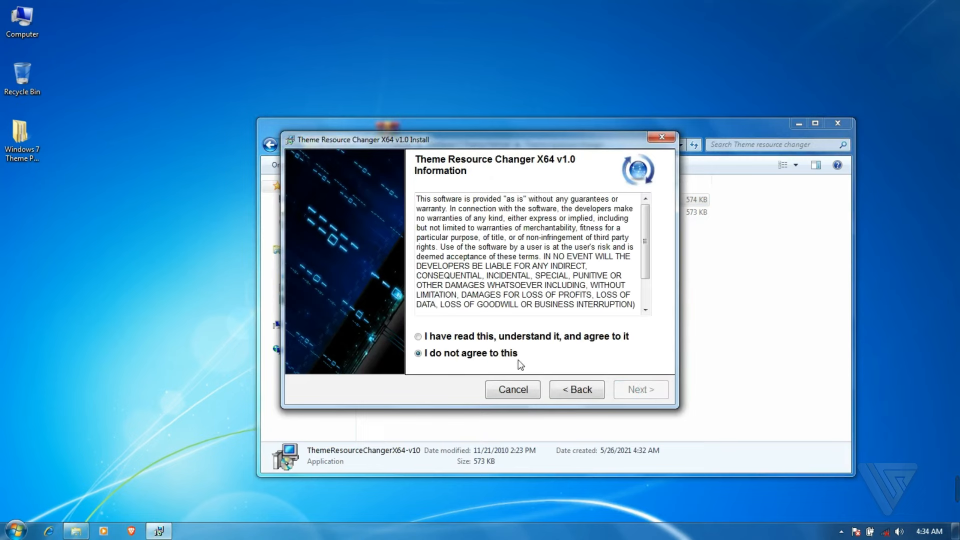
left_click(437, 343)
left_click(631, 390)
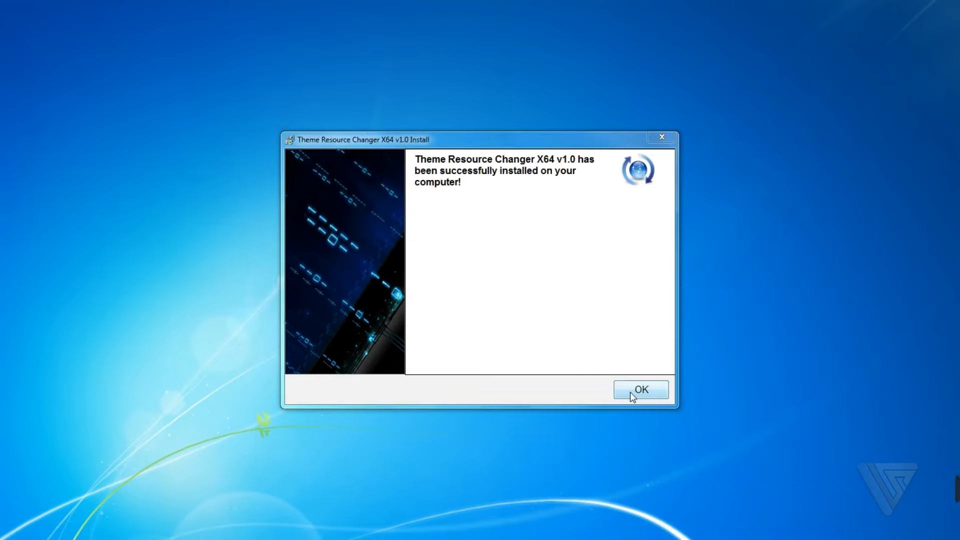
left_click(631, 394)
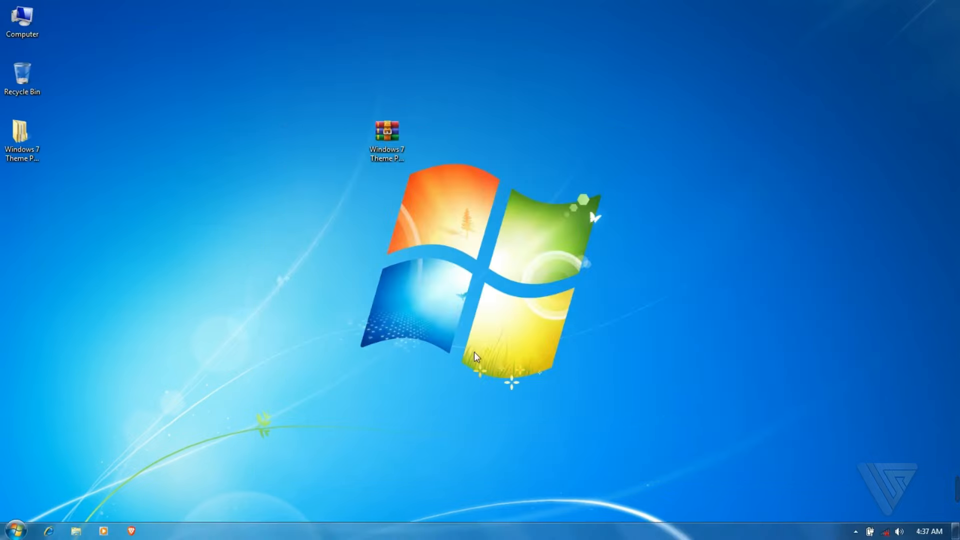
Open the Universal Theme Patcher subfolder inside the extracted Windows 7 Theme Patcher folder on the desktop
double_click(32, 141)
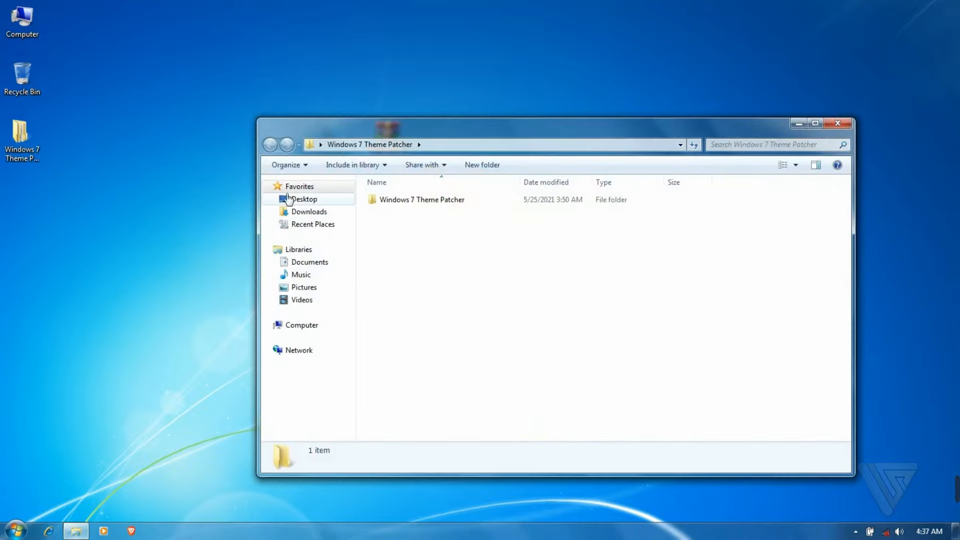
left_click(412, 200)
double_click(433, 205)
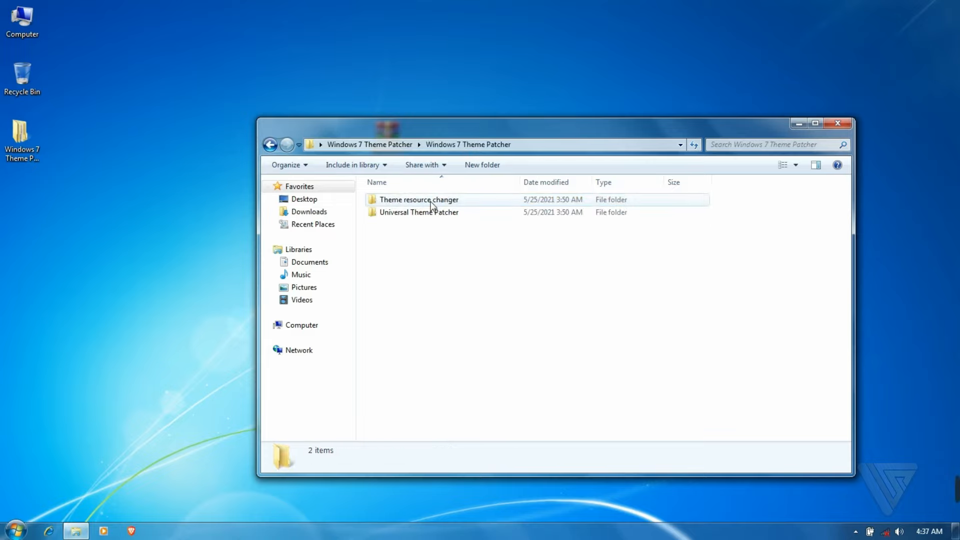
left_click(436, 216)
double_click(433, 213)
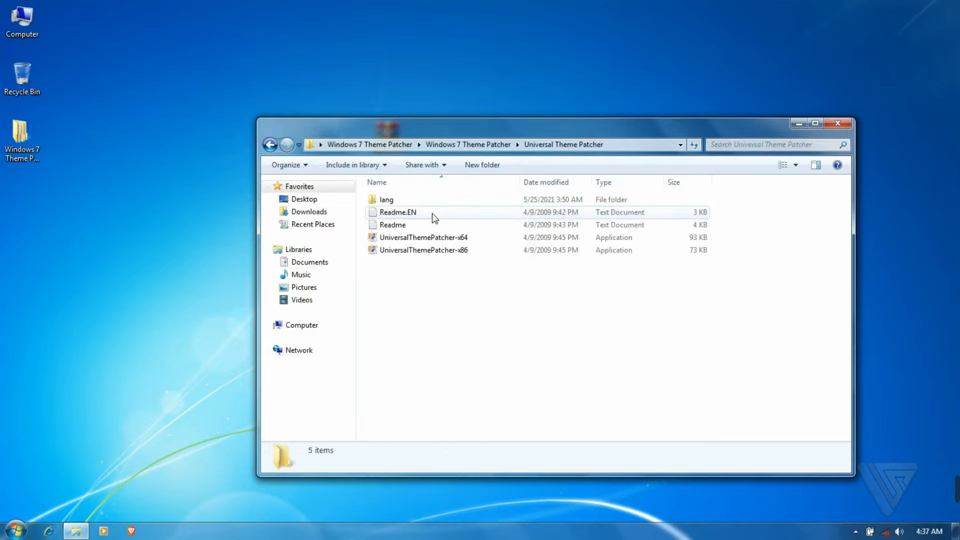
Run UniversalThemePatcher-x64 as administrator and confirm its startup dialog
left_click(430, 238)
left_click(454, 250)
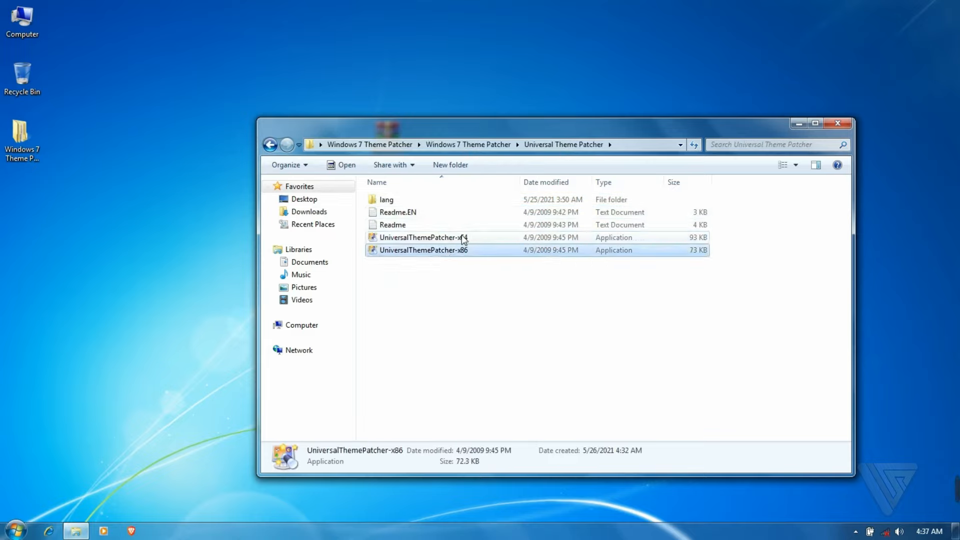
right_click(464, 239)
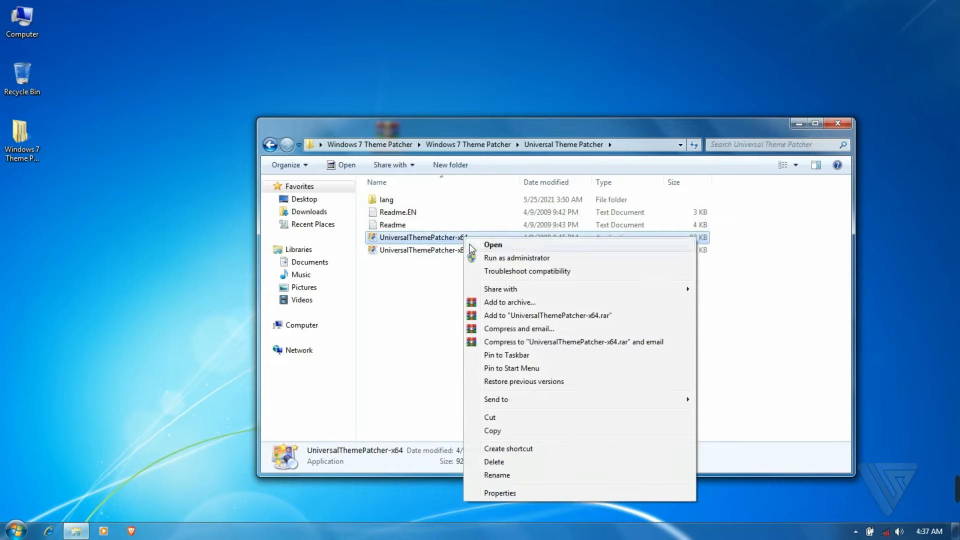
left_click(474, 256)
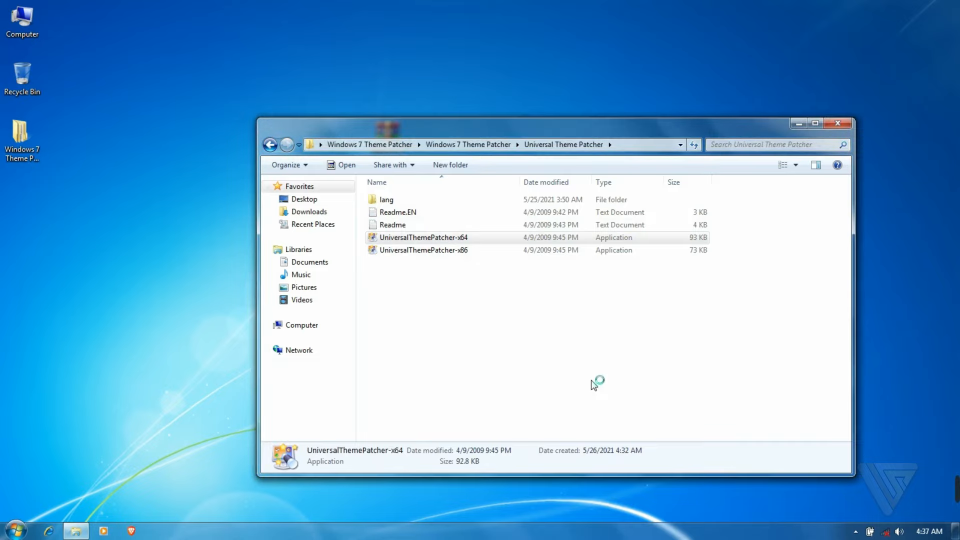
left_click(480, 302)
left_click(503, 322)
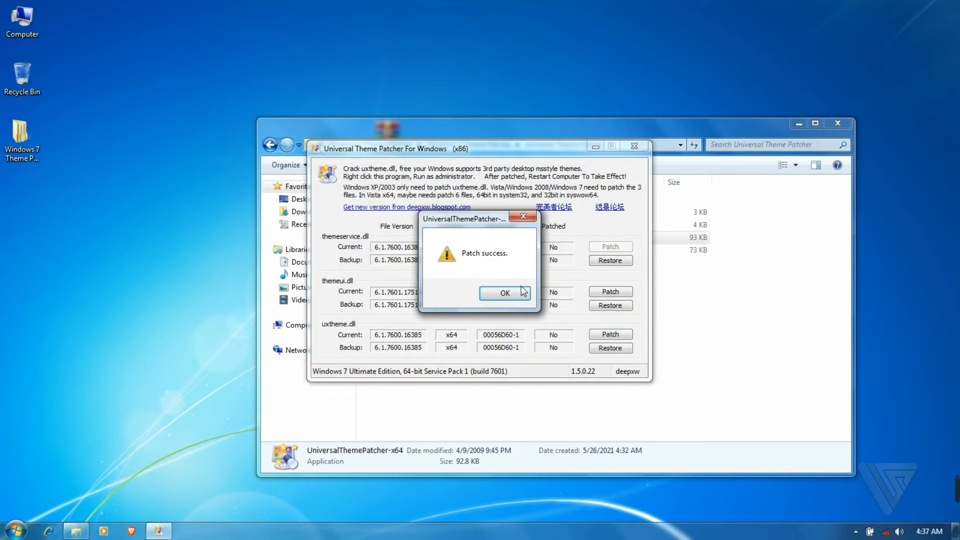
Patch the system files themeservice.dll, themeui.dll and uxtheme.dll, acknowledging each patch message
left_click(518, 297)
left_click(601, 292)
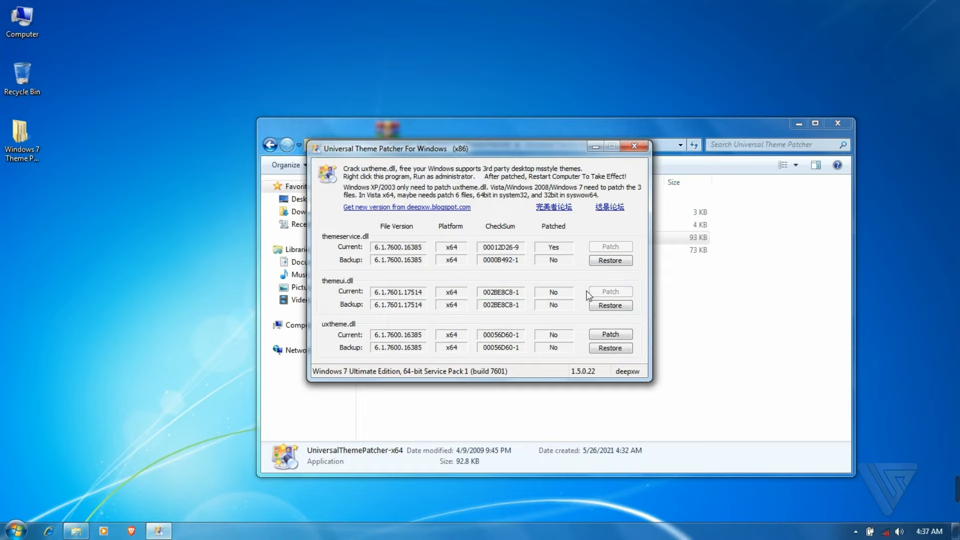
left_click(515, 294)
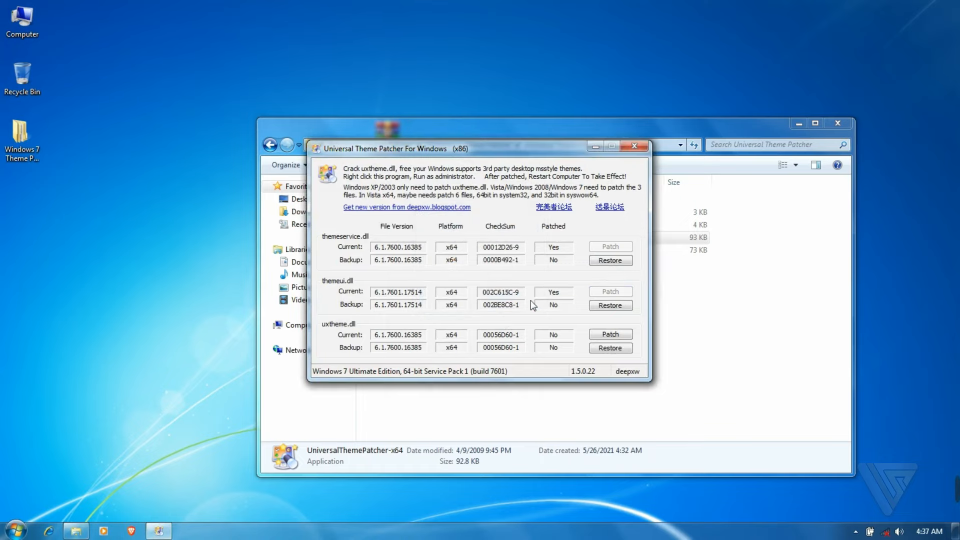
left_click(603, 334)
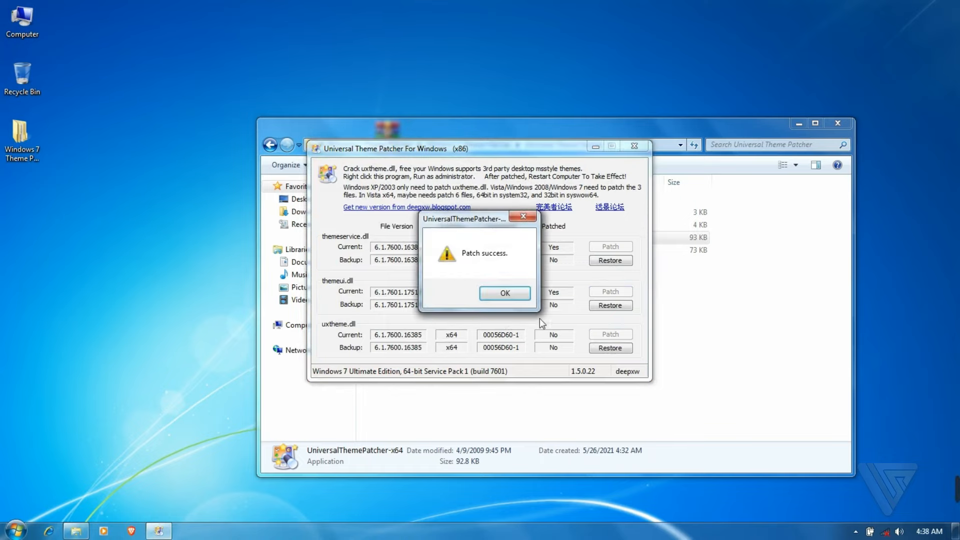
left_click(518, 294)
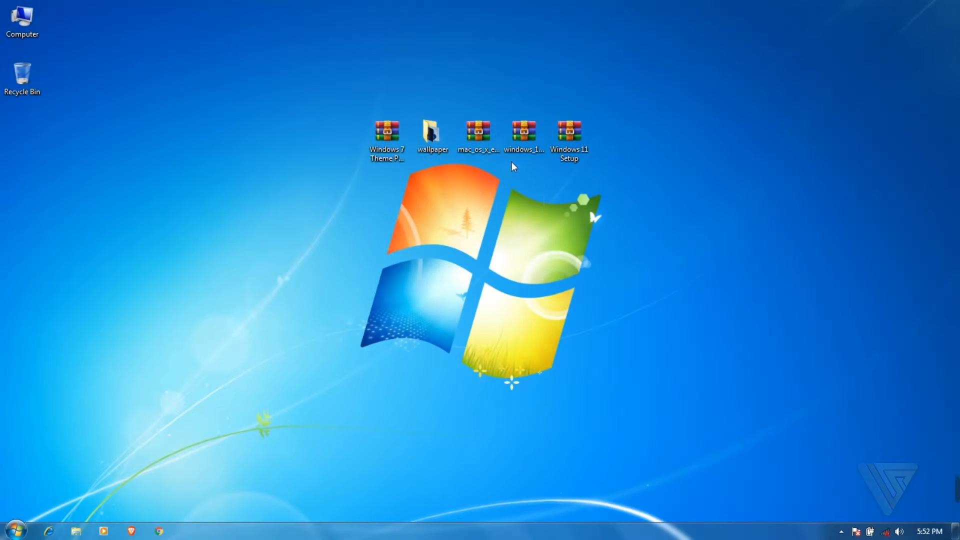
Extract the Mac OS X El Capitan theme archive into its own folder on the desktop
left_click(497, 140)
right_click(496, 140)
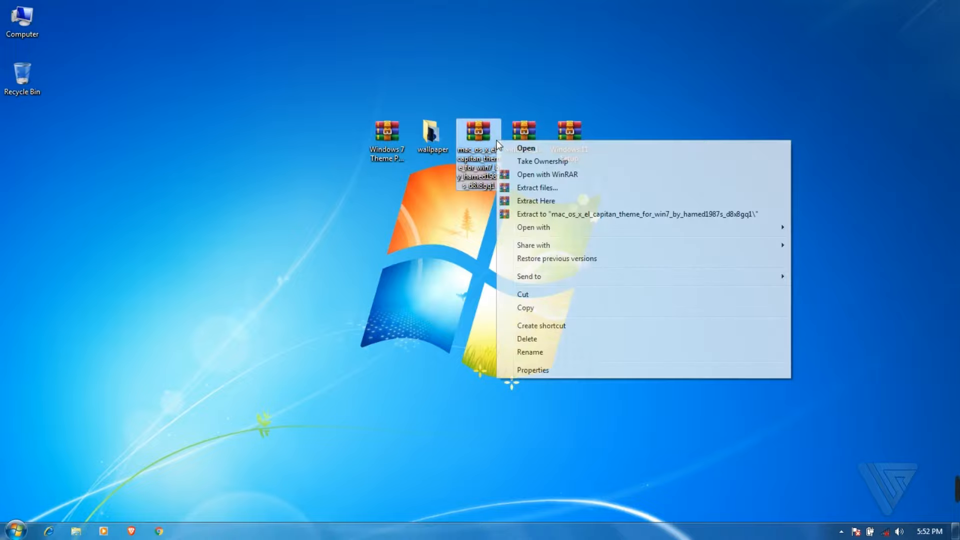
left_click(525, 187)
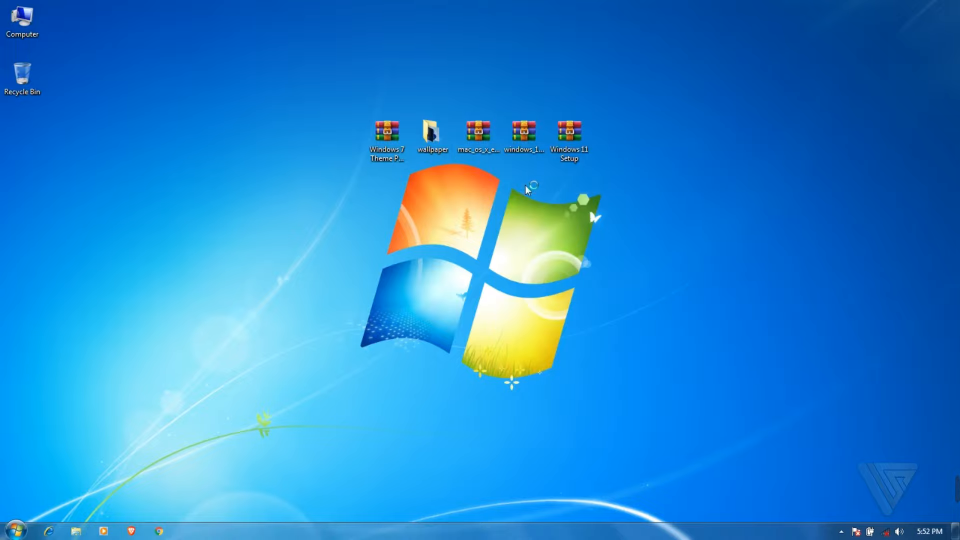
left_click(514, 399)
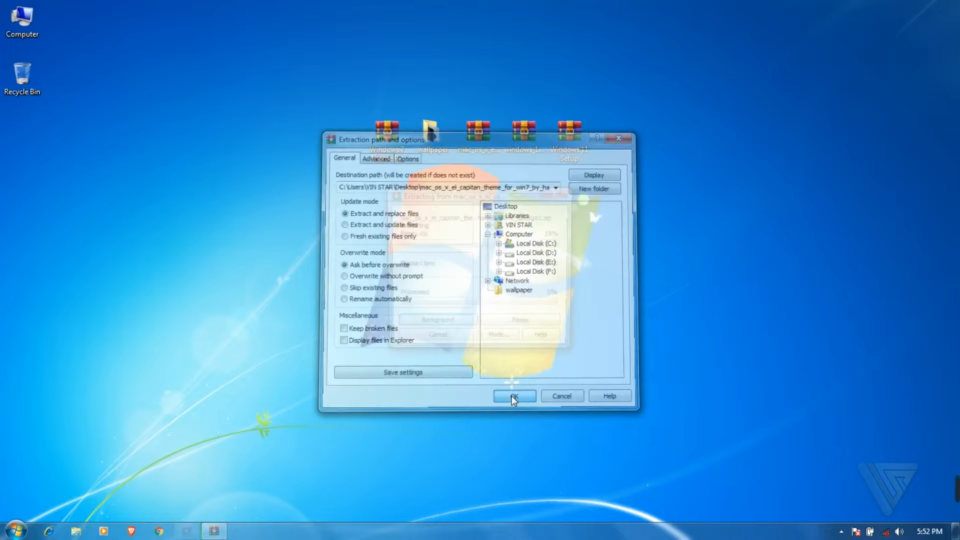
Cut the El Capitan folder and the El Capitan theme file from the extracted archive's theme folder
double_click(20, 132)
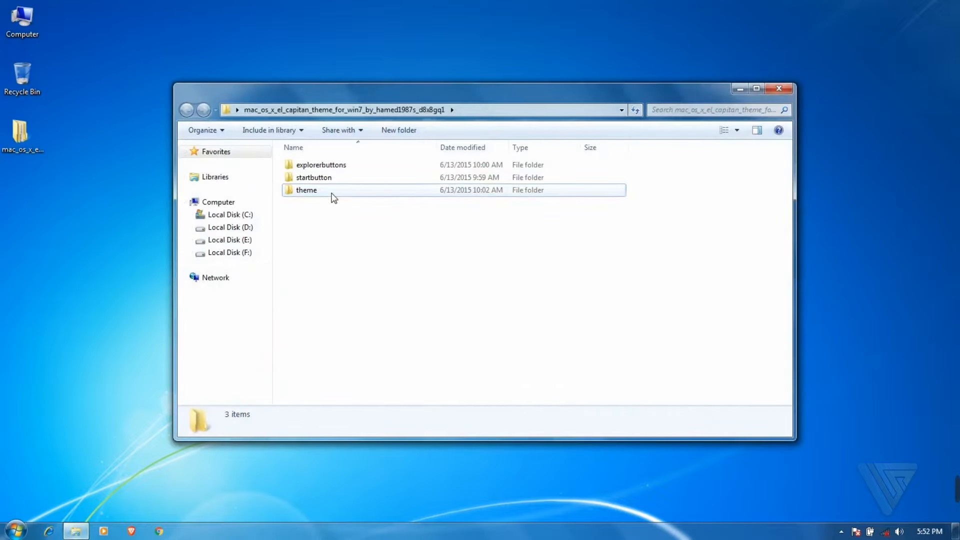
left_click(336, 192)
double_click(330, 192)
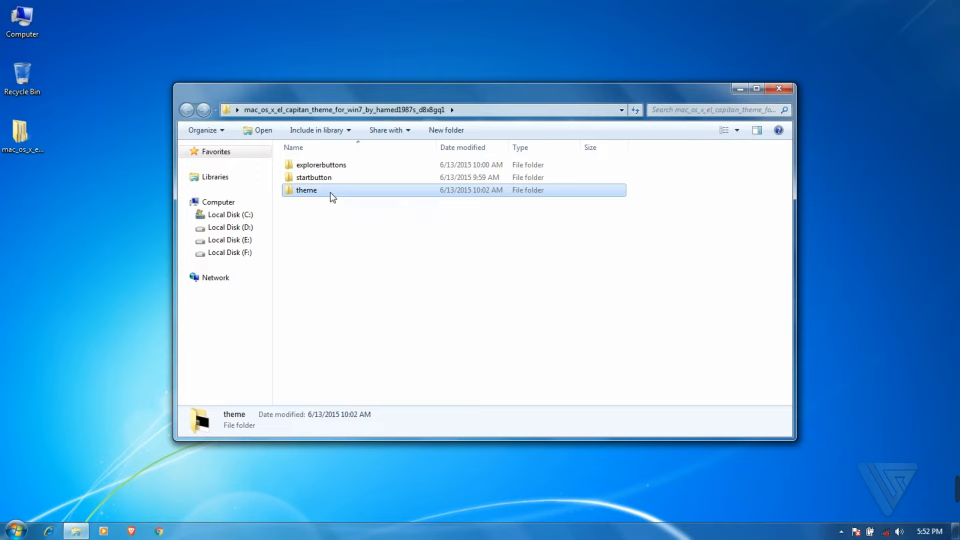
left_click_drag(330, 192, 334, 164)
right_click(334, 164)
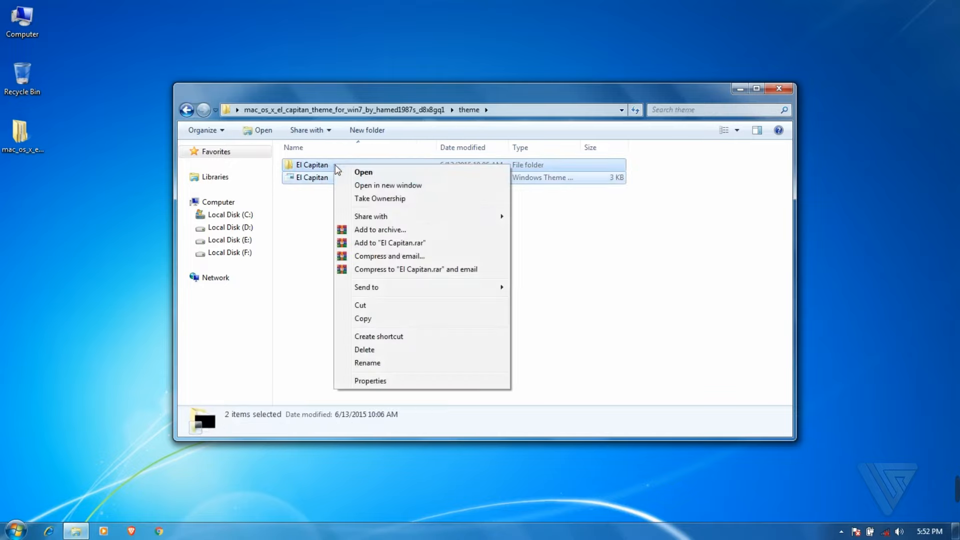
left_click(358, 306)
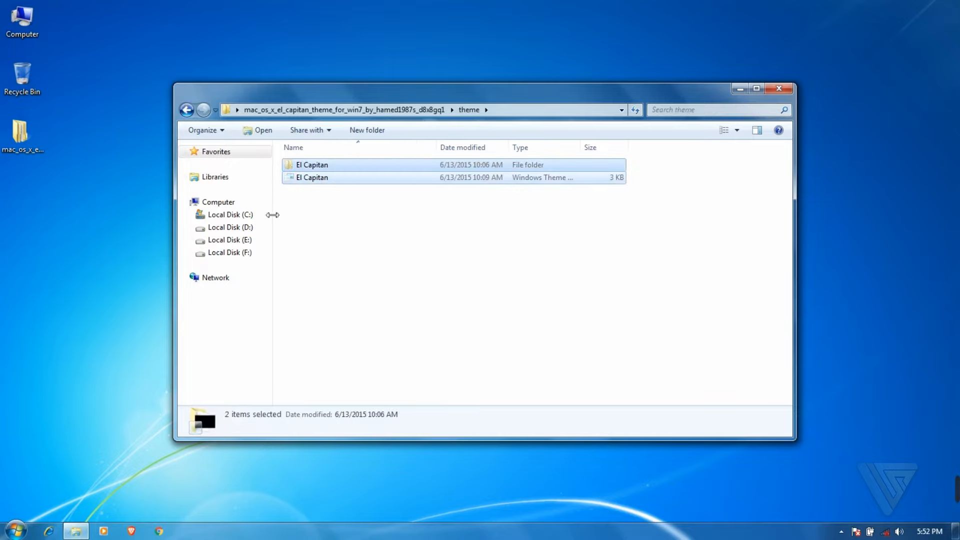
Open the Themes folder inside Windows\Resources on Local Disk (C:)
left_click(264, 202)
left_click(345, 186)
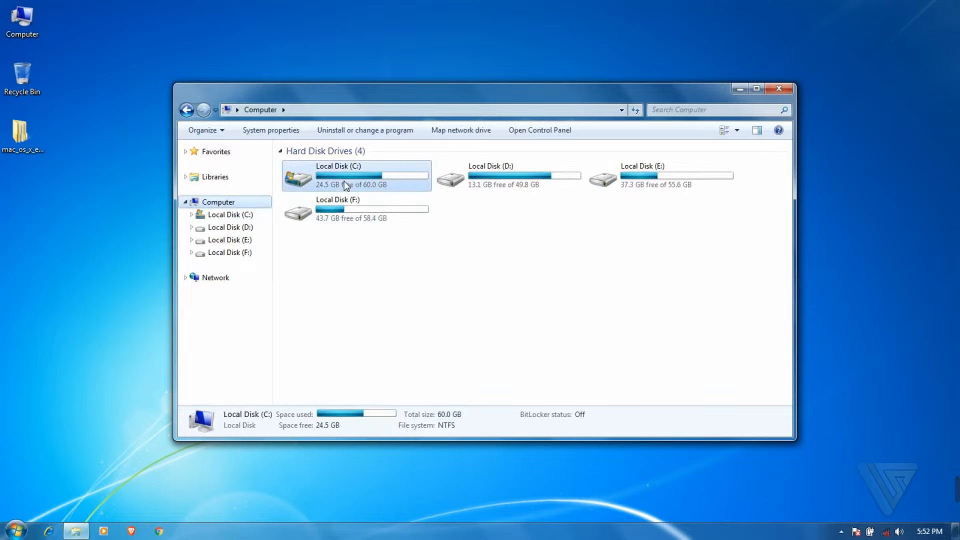
double_click(345, 186)
left_click(533, 177)
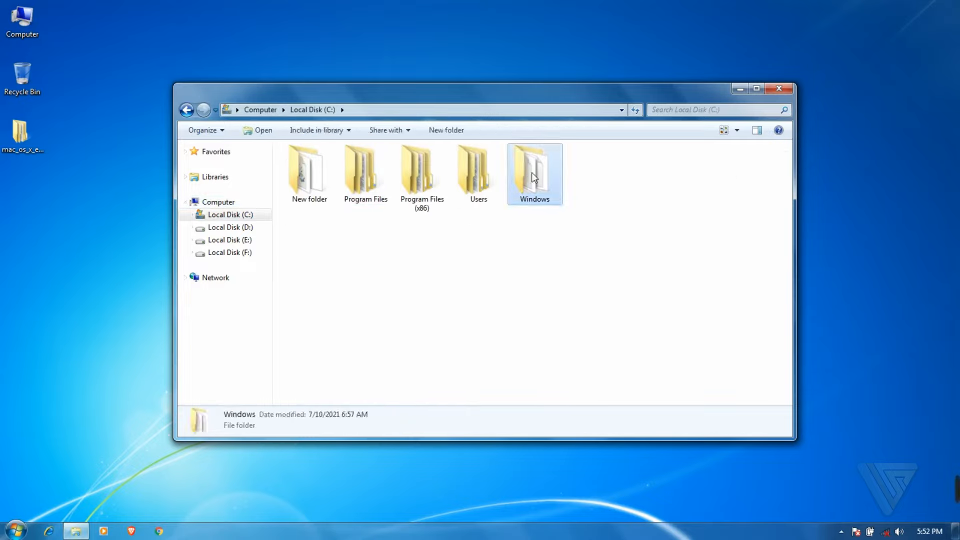
double_click(533, 177)
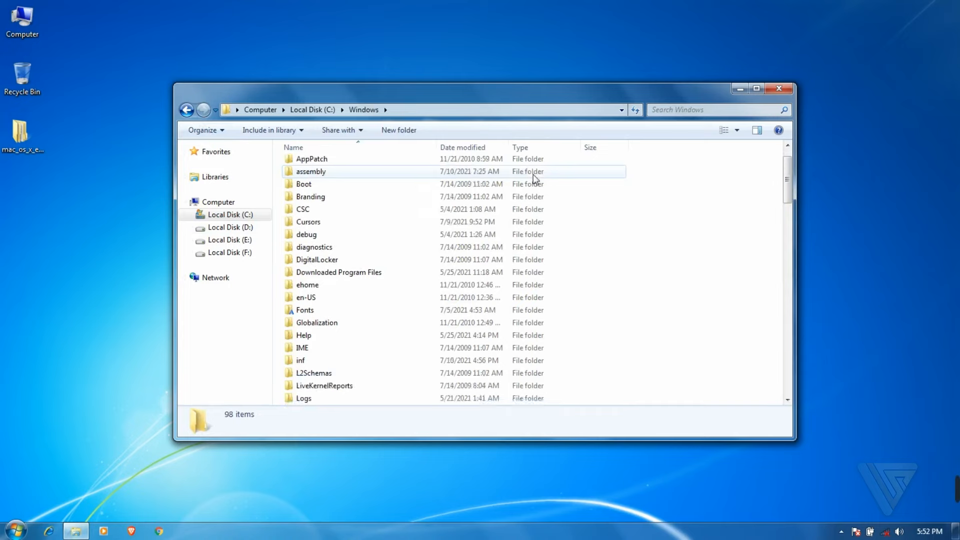
scroll(535, 185, "down", 5)
scroll(350, 388, "down", 2)
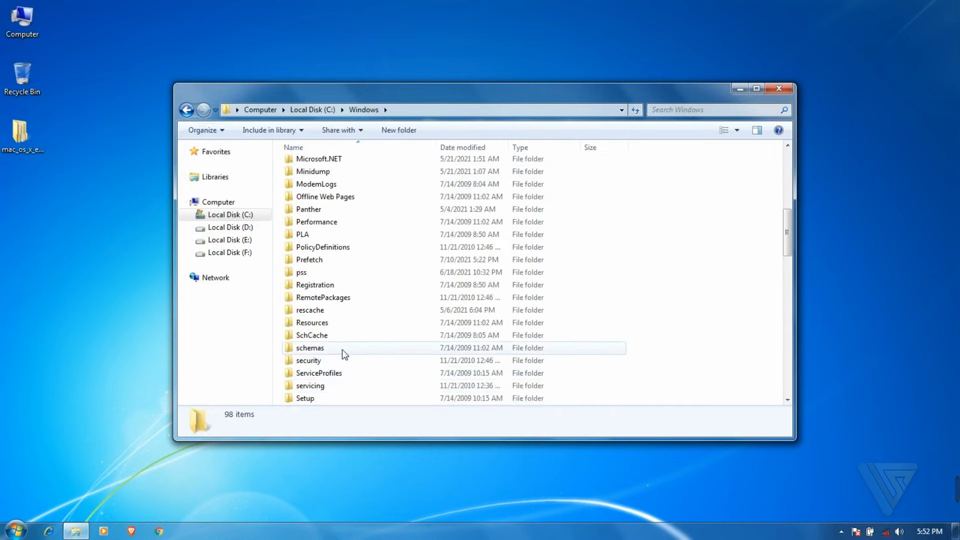
left_click(340, 324)
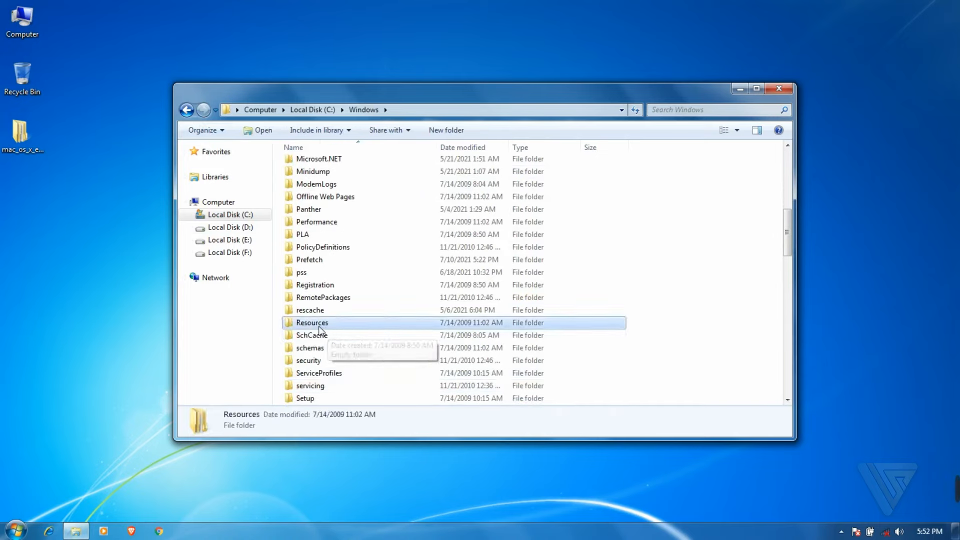
double_click(336, 324)
double_click(360, 176)
Paste the El Capitan folder and theme file into the Themes folder with administrator permission and close the window
right_click(369, 299)
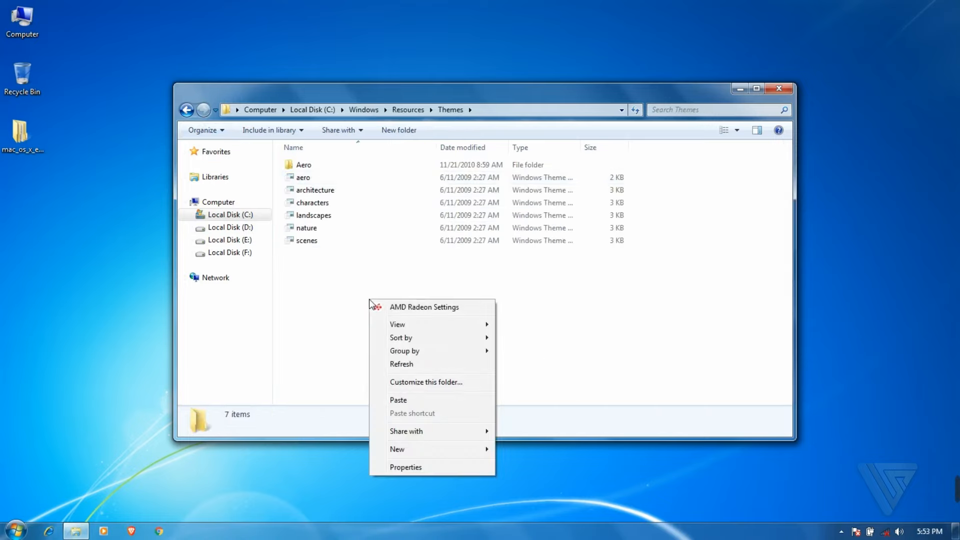
left_click(398, 401)
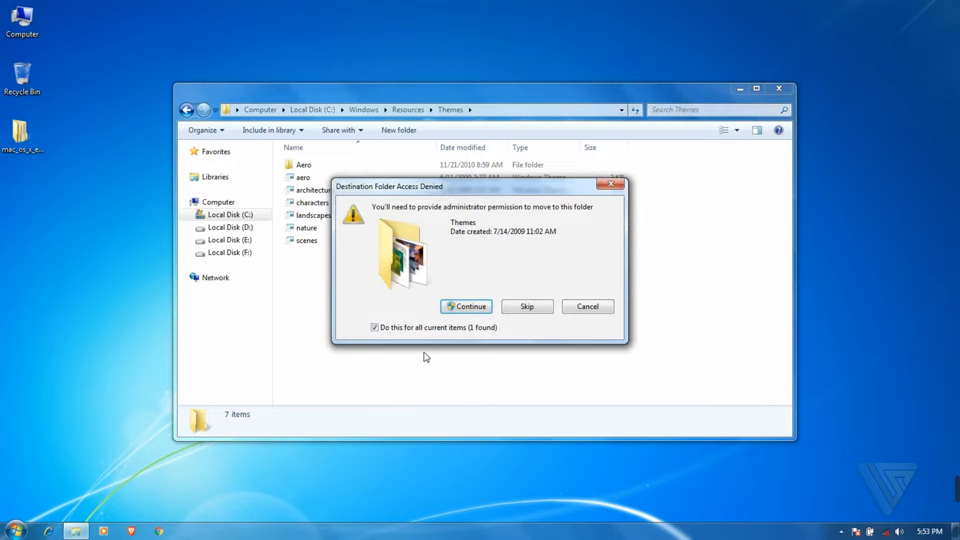
left_click(449, 307)
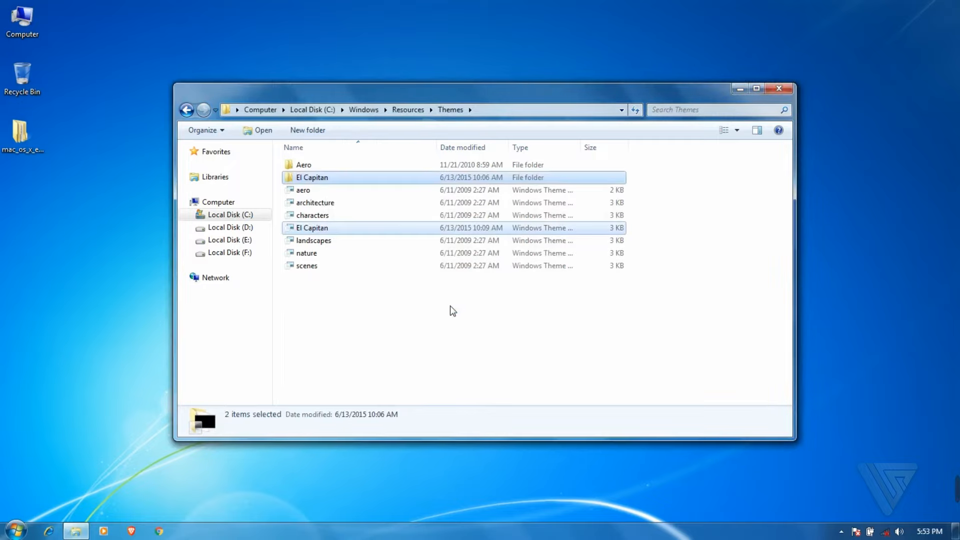
left_click(781, 90)
Apply the installed El Capitan theme in the desktop's Personalization settings and close them
right_click(784, 94)
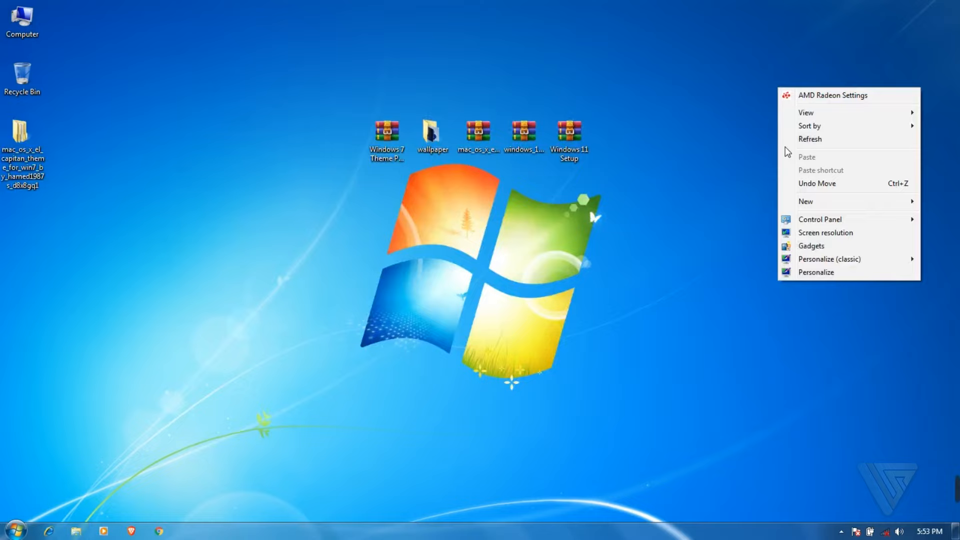
left_click(809, 271)
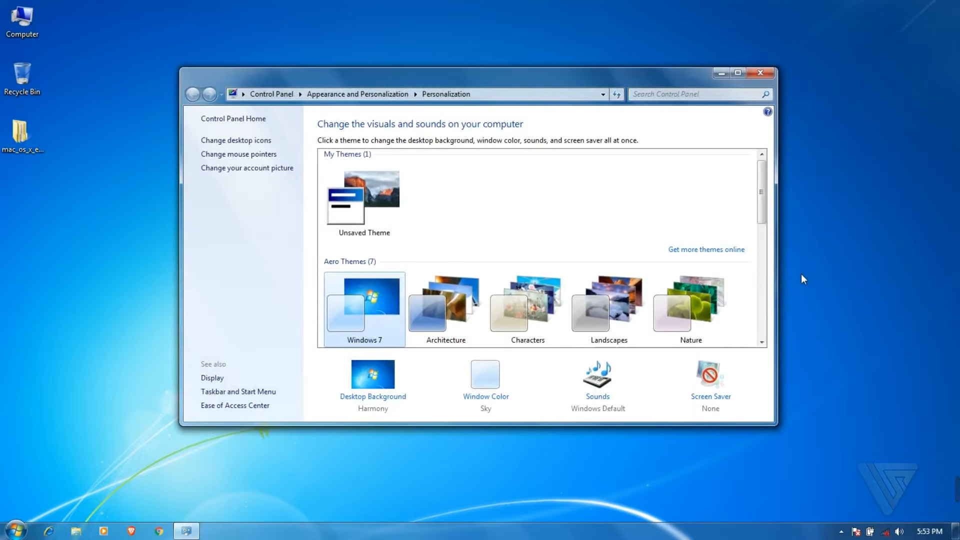
scroll(715, 265, "down", 8)
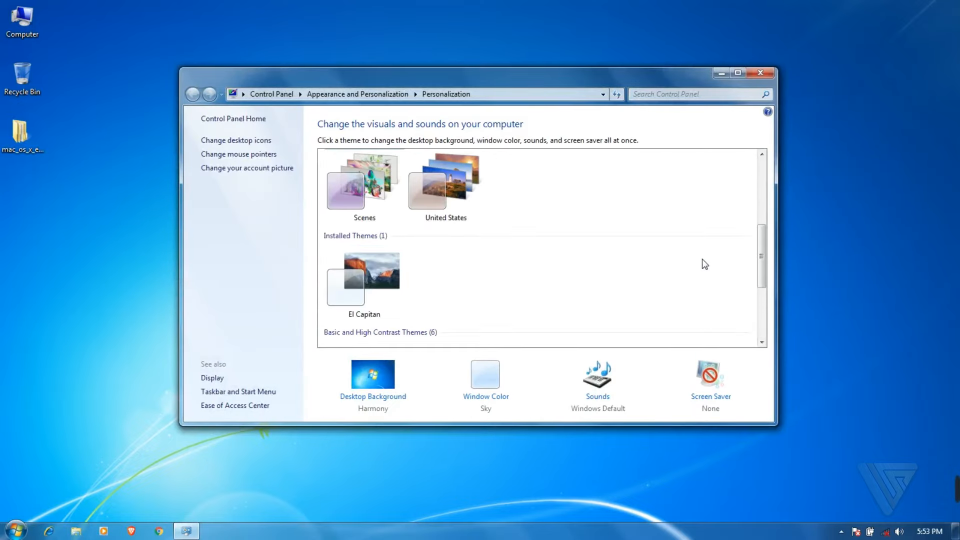
scroll(690, 268, "down", 2)
scroll(405, 270, "up", 3)
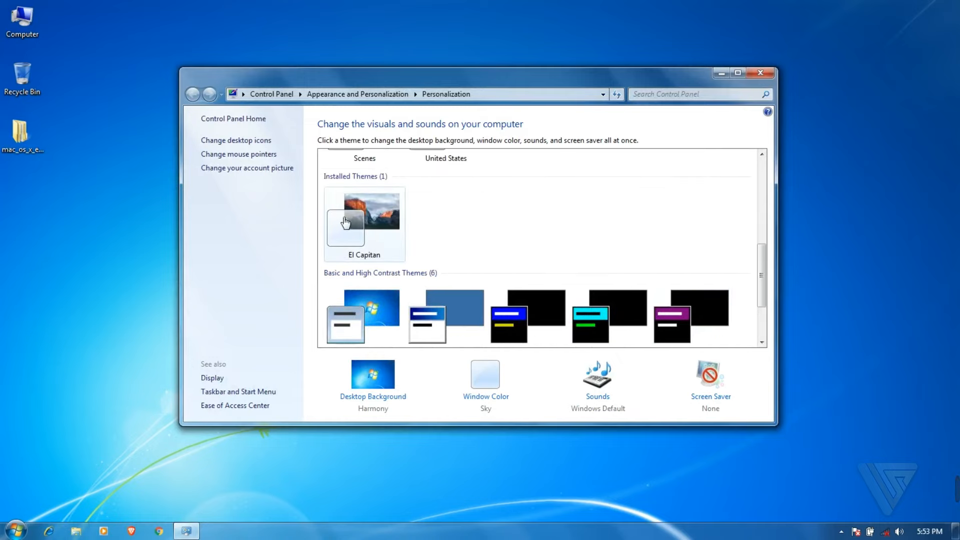
left_click(377, 225)
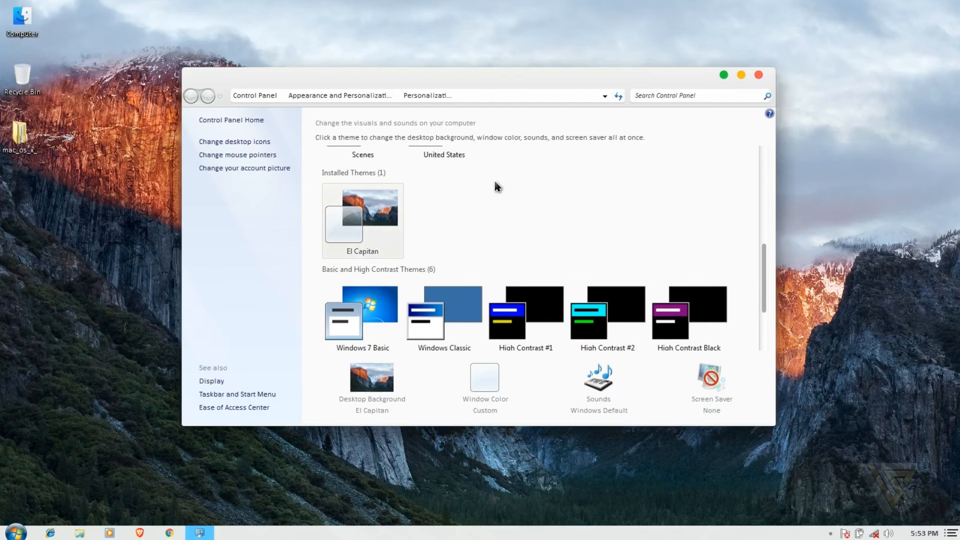
left_click(759, 75)
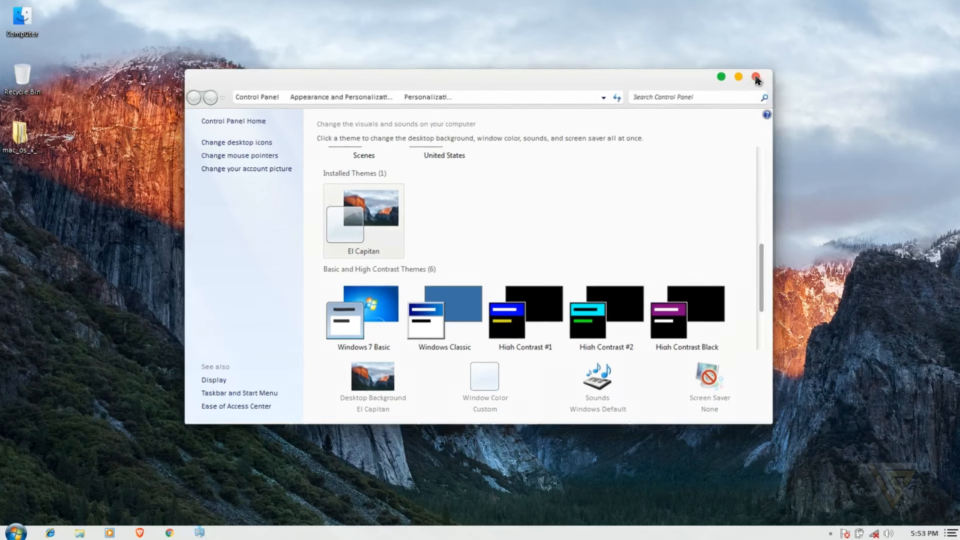
Extract the Windows 11 icon theme archive into its own folder on the desktop
left_click(512, 145)
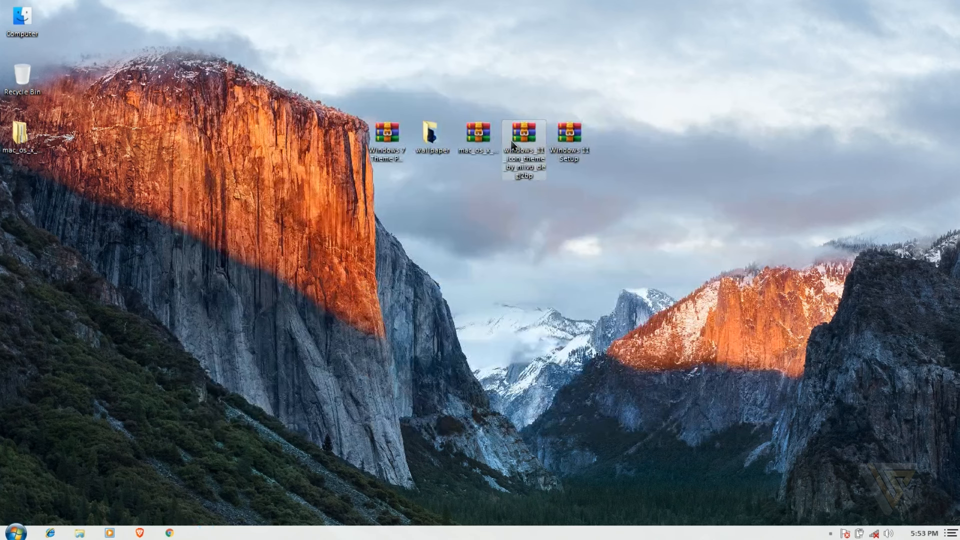
right_click(518, 138)
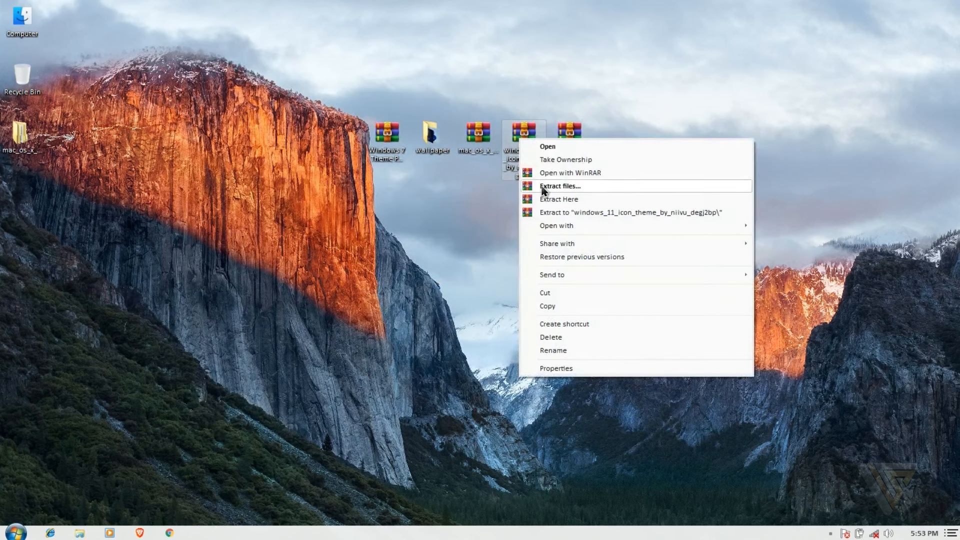
left_click(544, 186)
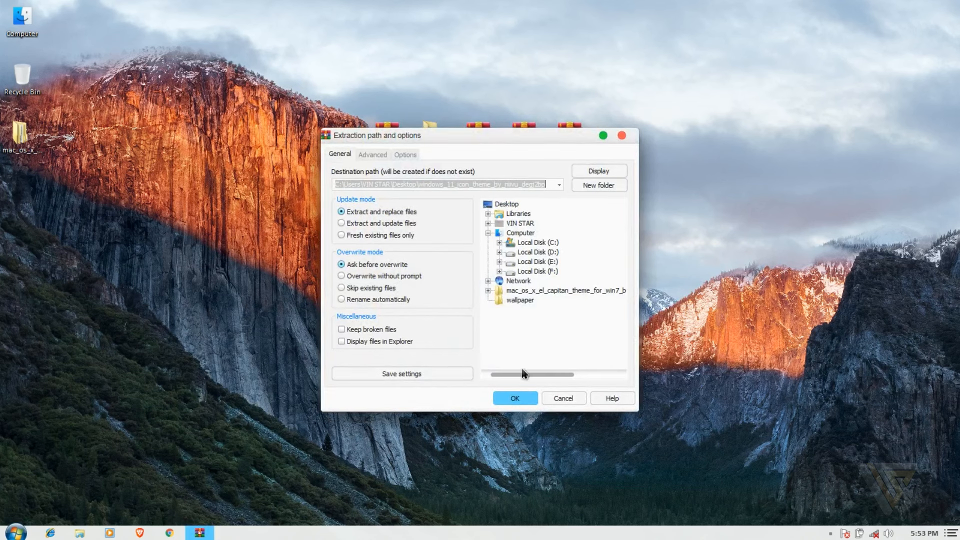
left_click(508, 403)
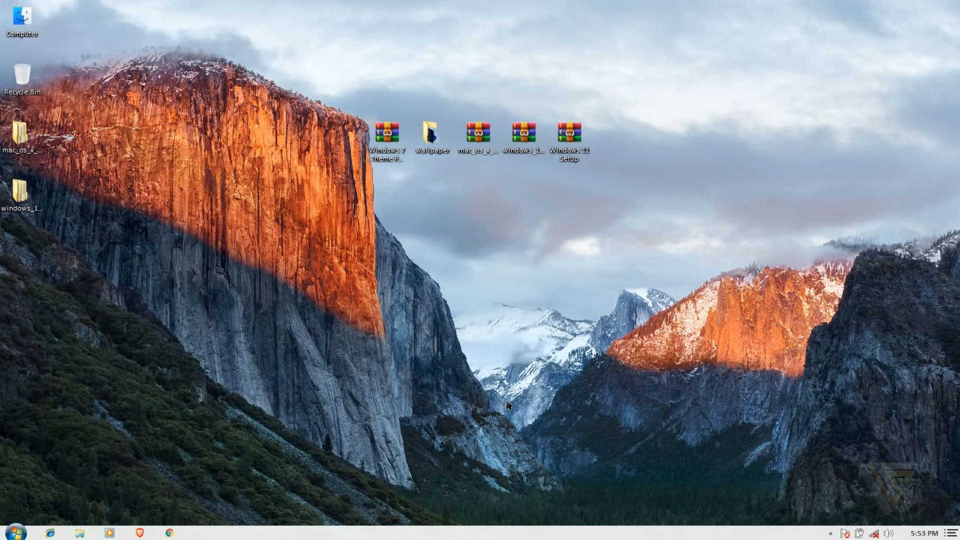
Open the "iPack for Windows 10 1809 and lower" folder inside the extracted Windows 11 icon theme
double_click(20, 193)
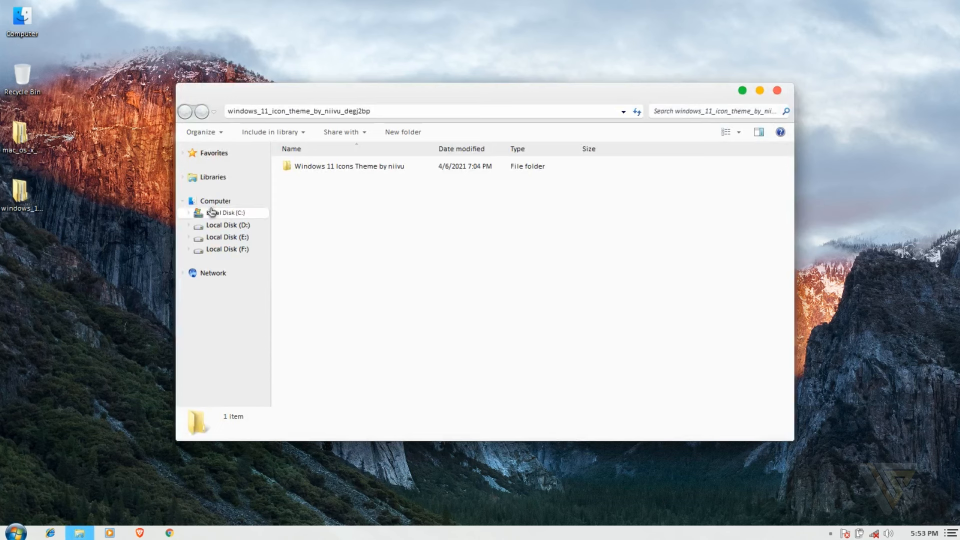
double_click(313, 169)
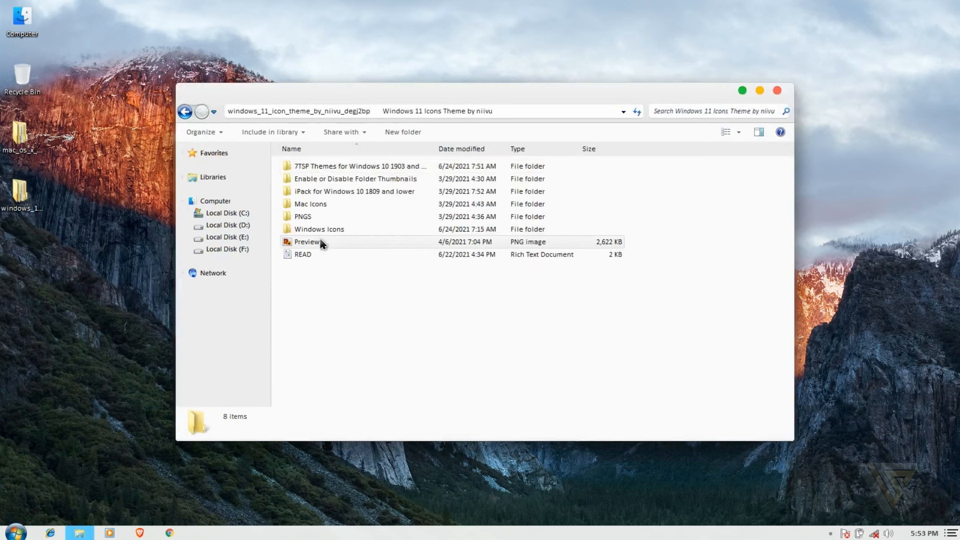
left_click(330, 195)
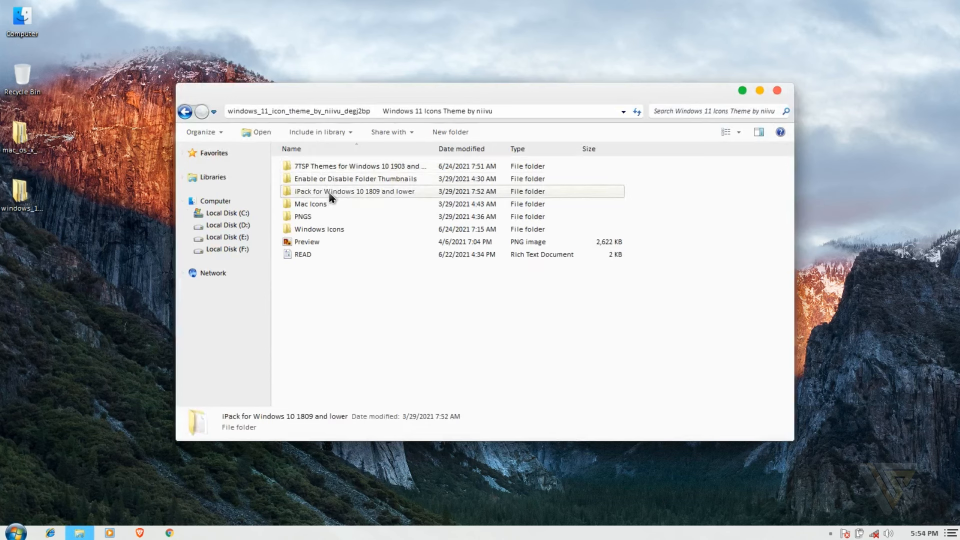
double_click(355, 193)
Rename Windows 10 Insider.exe.remove to Windows 10 Insider.exe and accept the file extension change
left_click(350, 170)
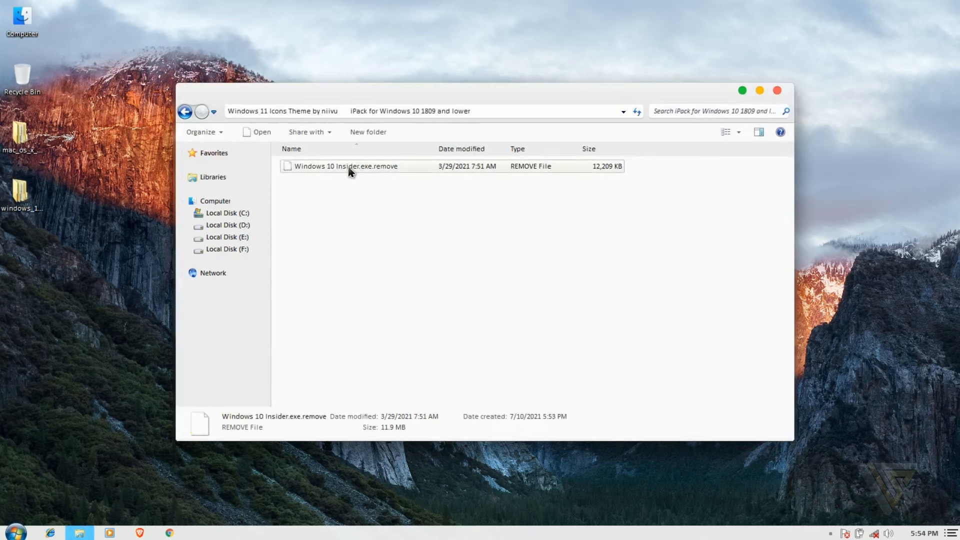
right_click(348, 171)
left_click(372, 368)
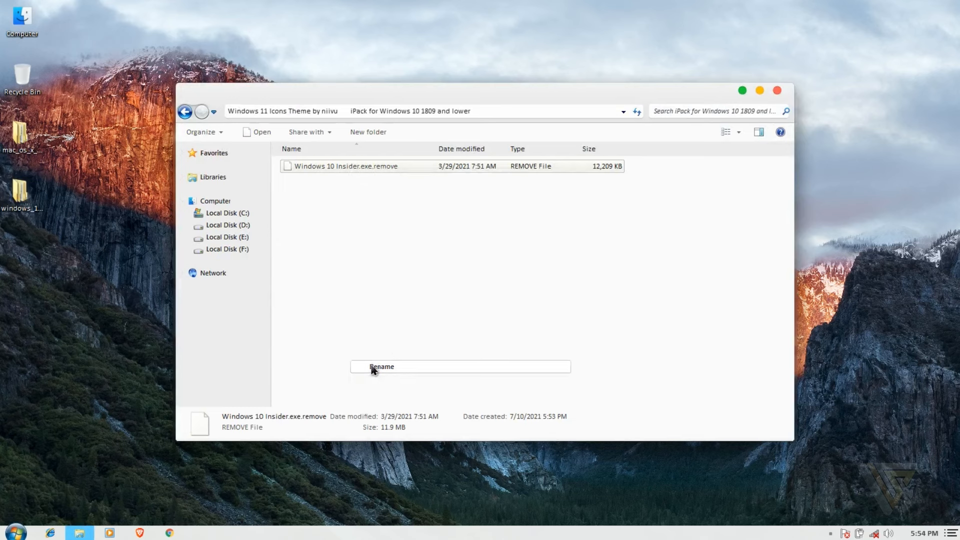
left_click(405, 166)
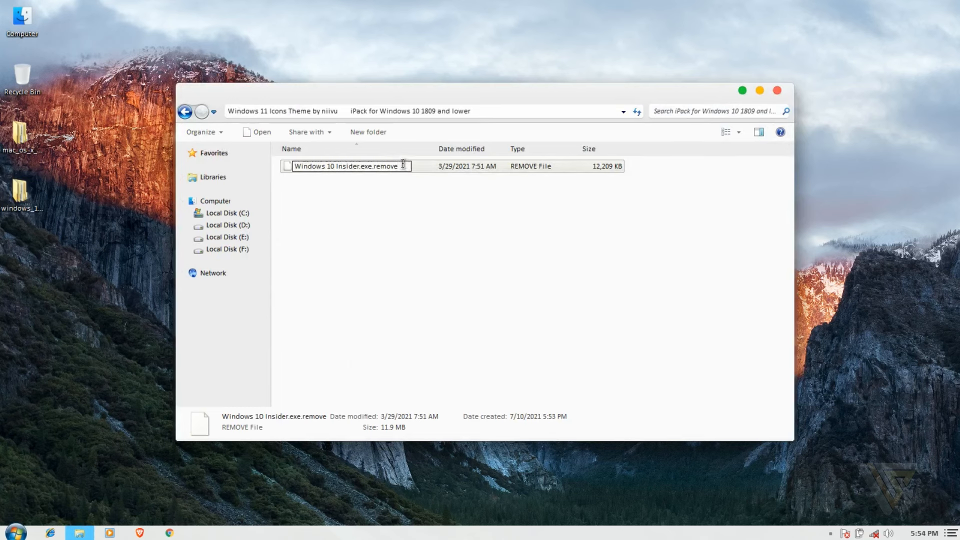
key("BackSpace")
key("BackSpace")
key("Return")
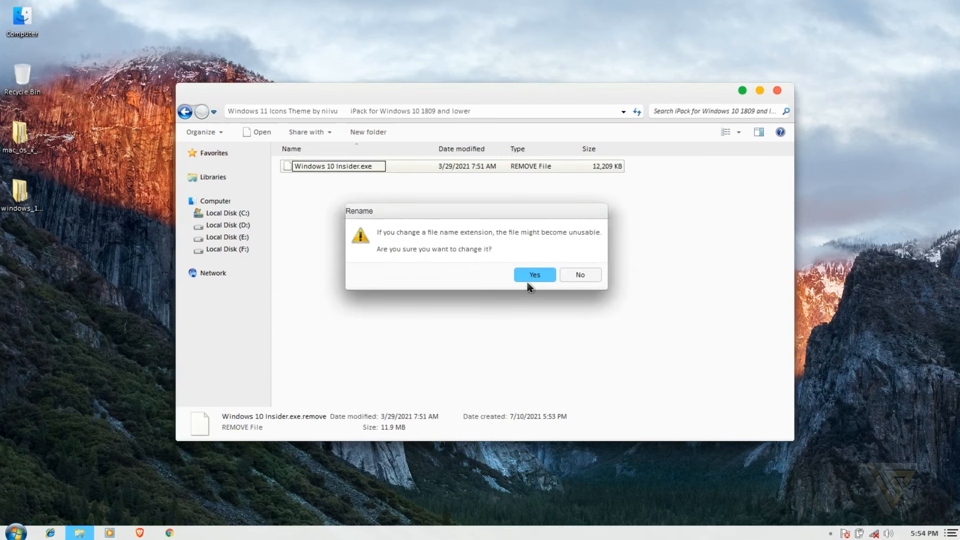
left_click(528, 277)
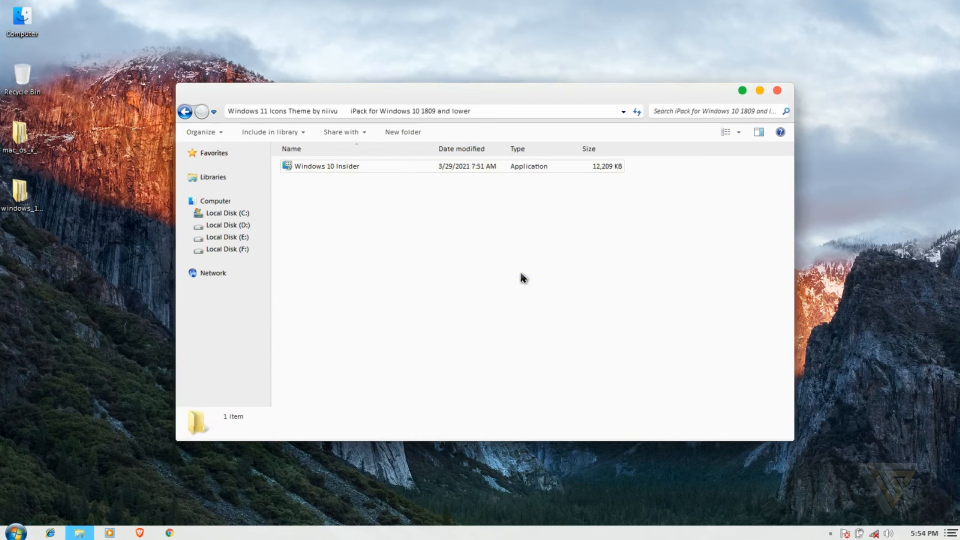
Run the Windows 10 Insider icon pack installer, accept the agreement, patch all files and agree to create a restore point
double_click(424, 166)
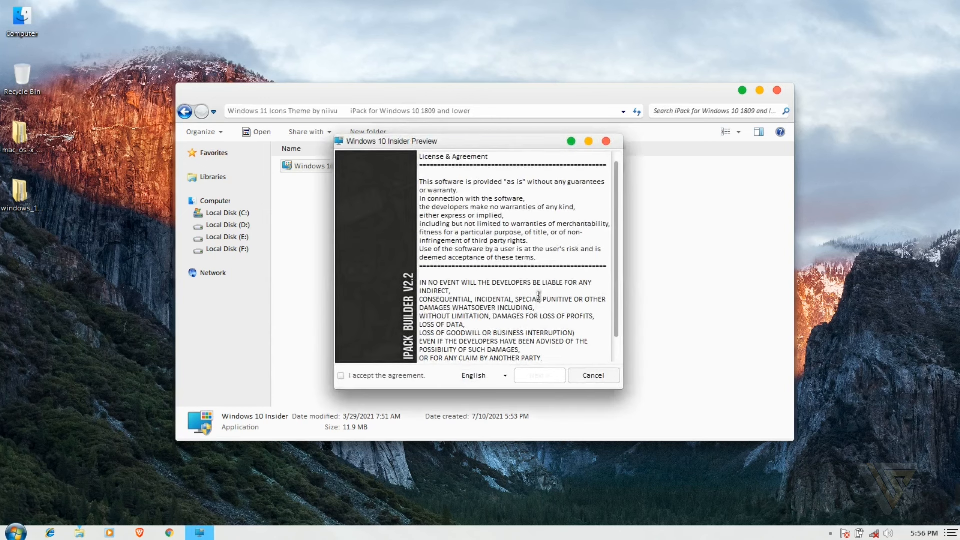
left_click(392, 379)
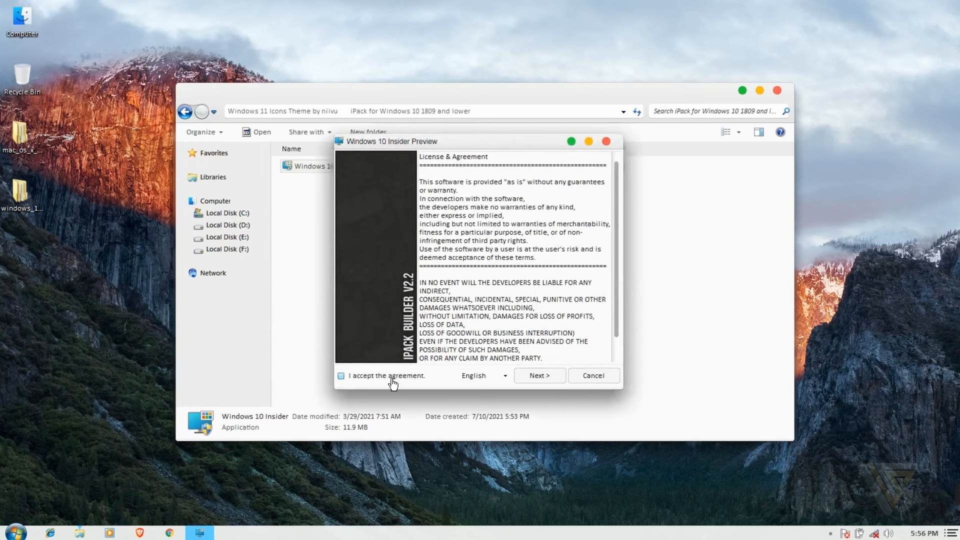
left_click(539, 376)
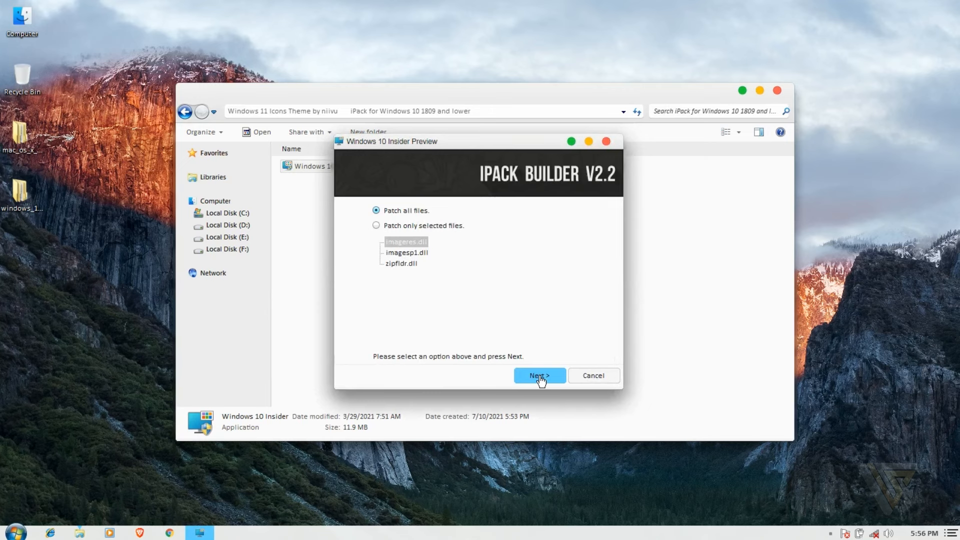
left_click(540, 378)
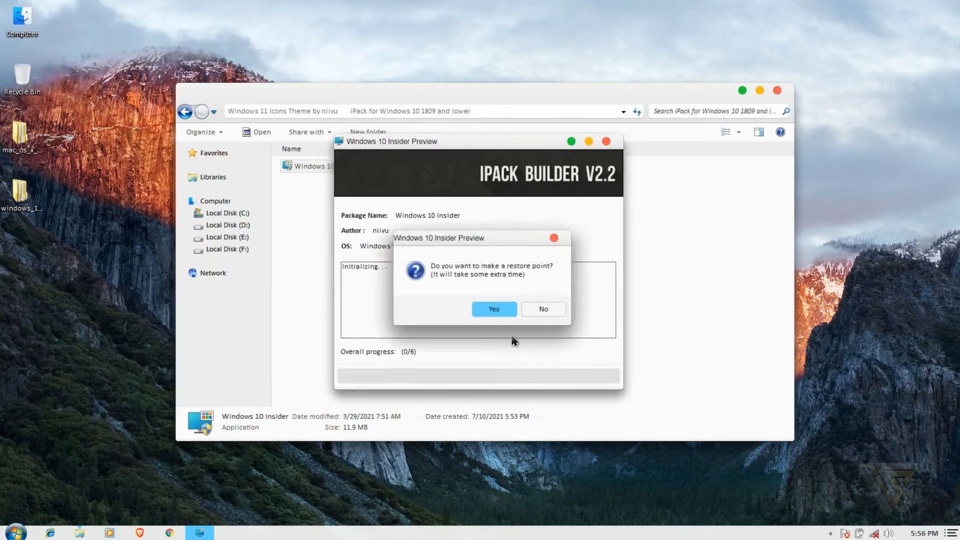
left_click(494, 309)
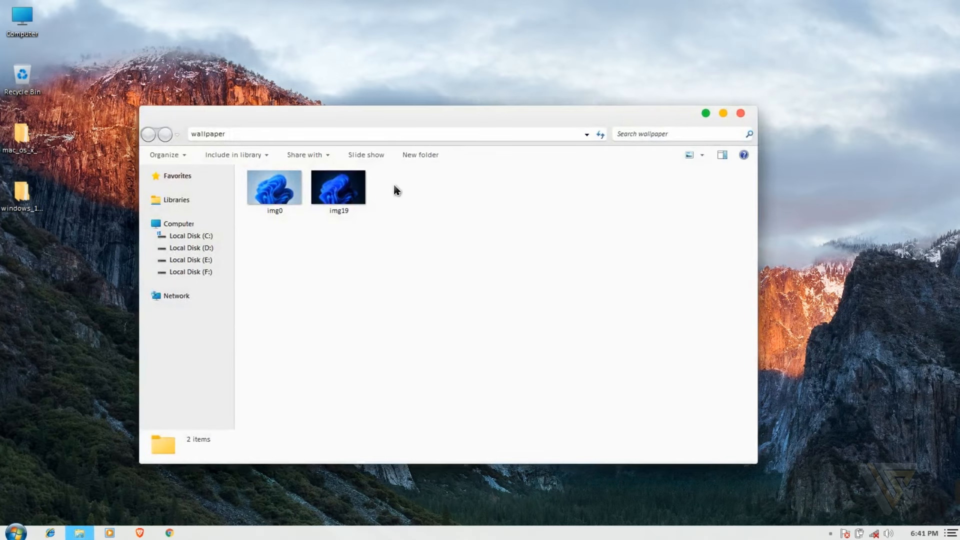
Set the img0 picture from the wallpaper folder as the desktop background and close the folder
left_click(293, 195)
right_click(293, 196)
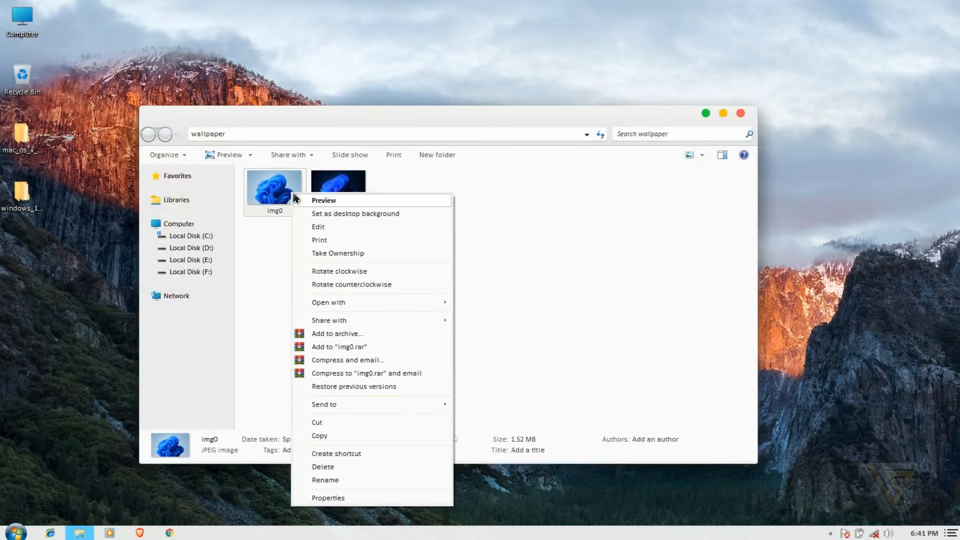
left_click(309, 213)
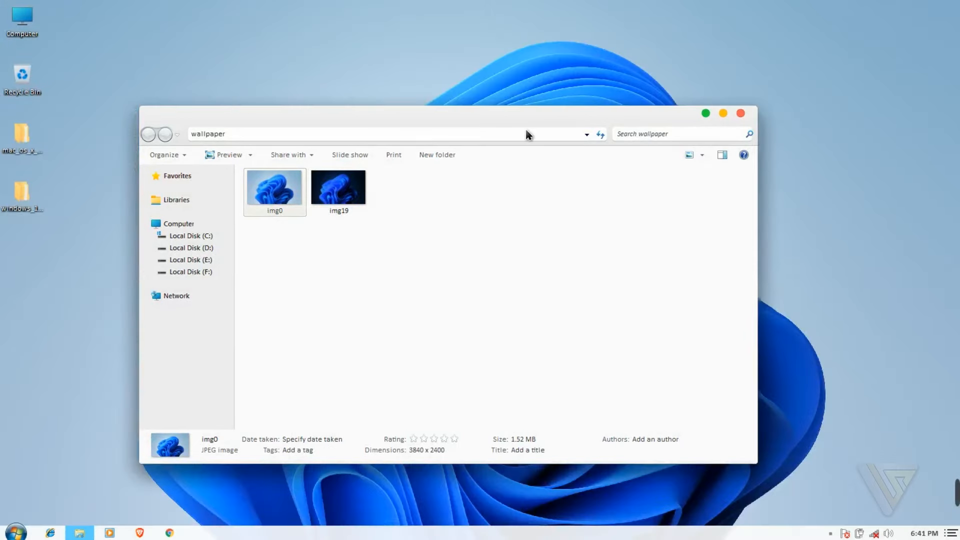
left_click(739, 114)
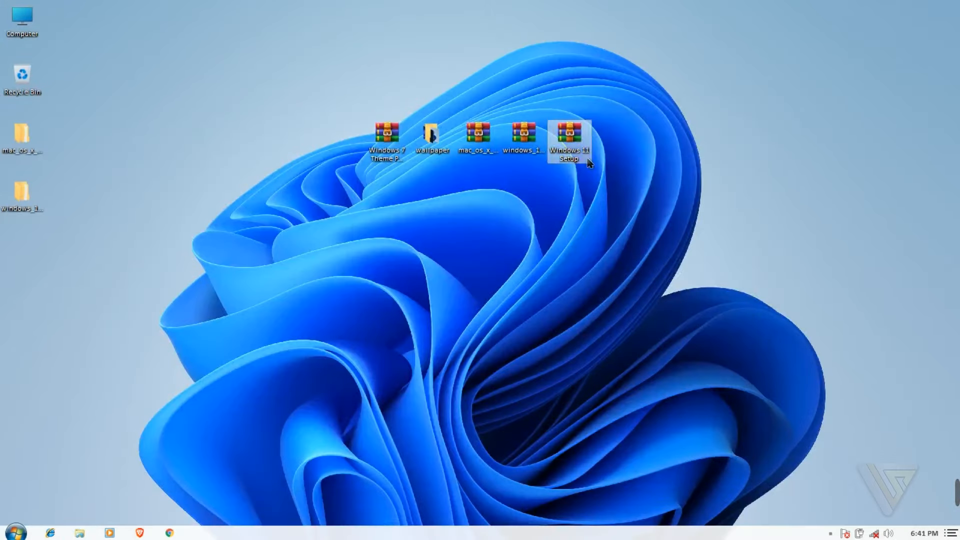
Check the restyled icons in the Computer, Favorites and Libraries views, and close the window
double_click(22, 23)
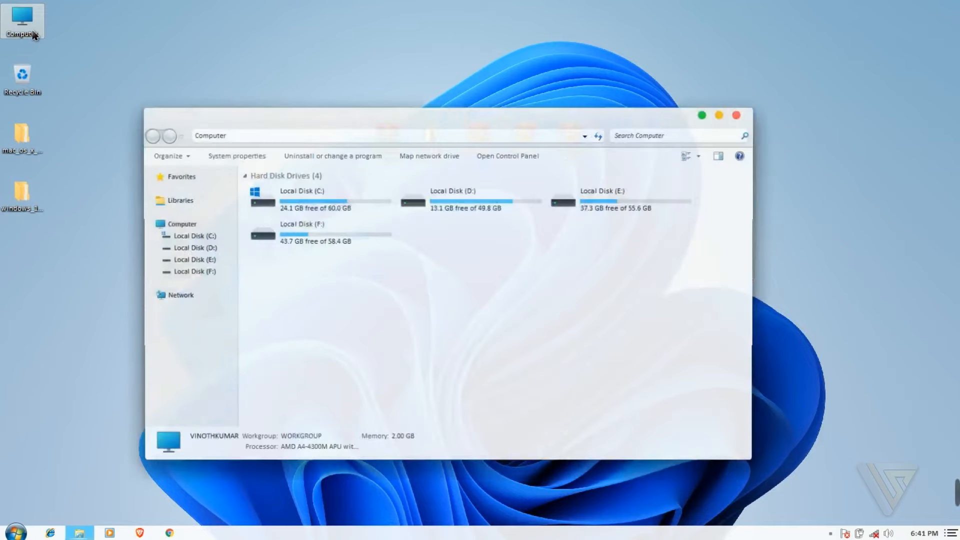
left_click_drag(195, 115, 204, 99)
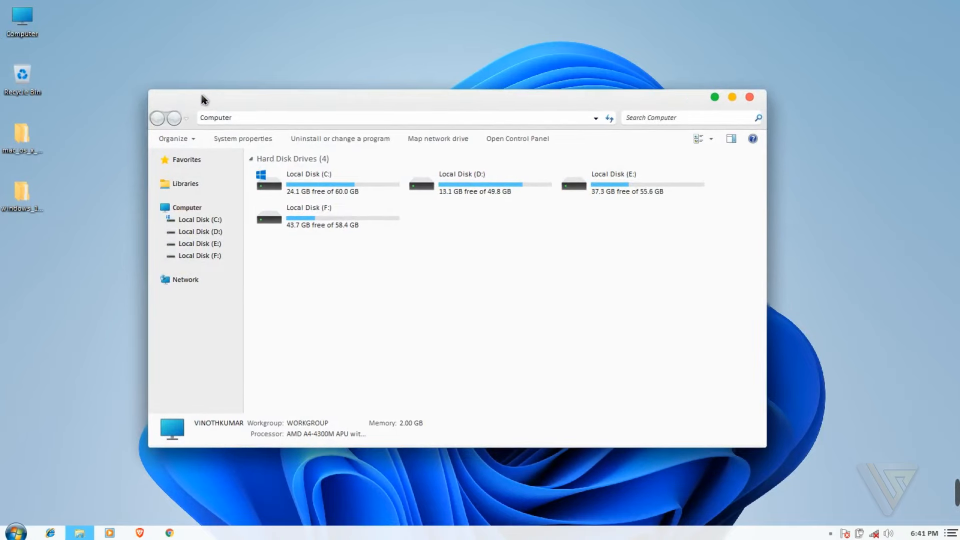
left_click(202, 159)
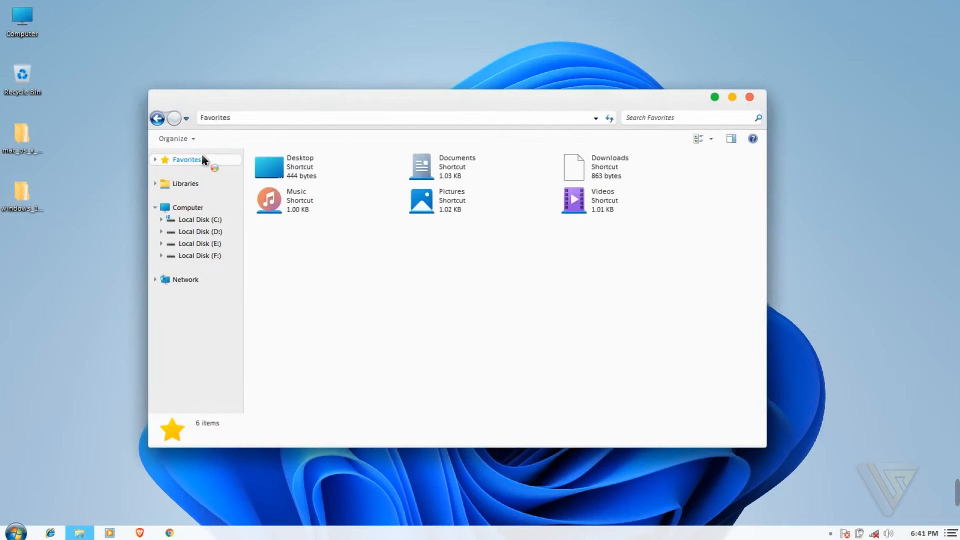
left_click(202, 181)
left_click(206, 208)
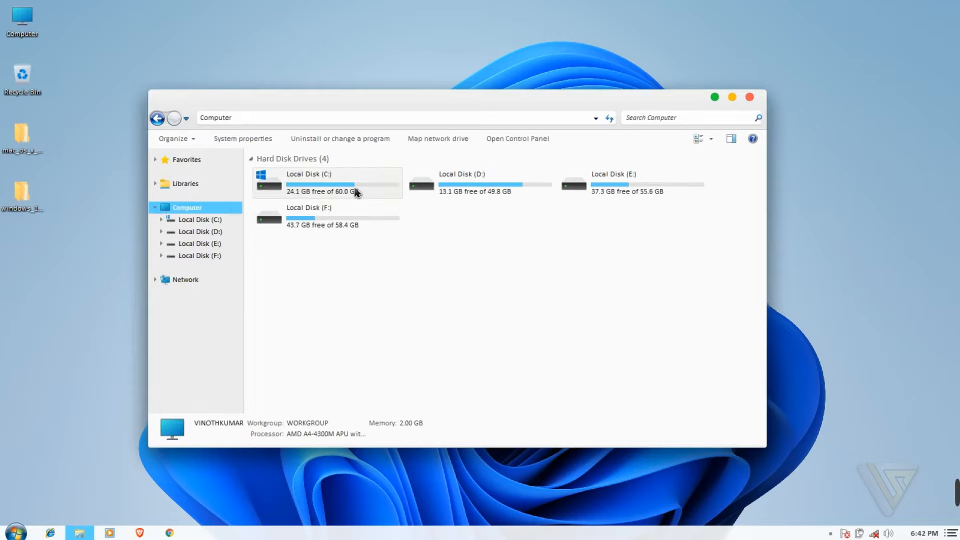
left_click(750, 99)
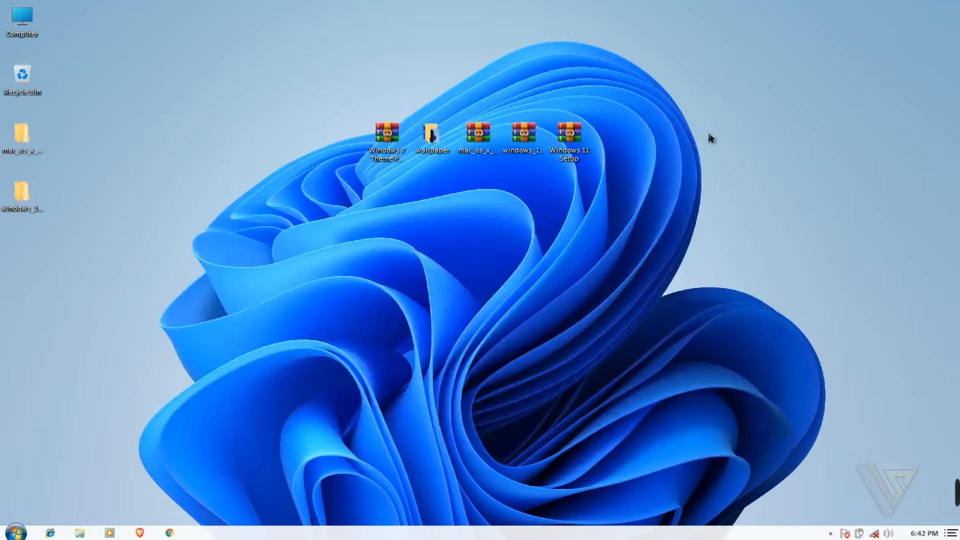
Extract the Windows 11 Setup archive to a folder on the desktop
right_click(563, 131)
left_click(583, 176)
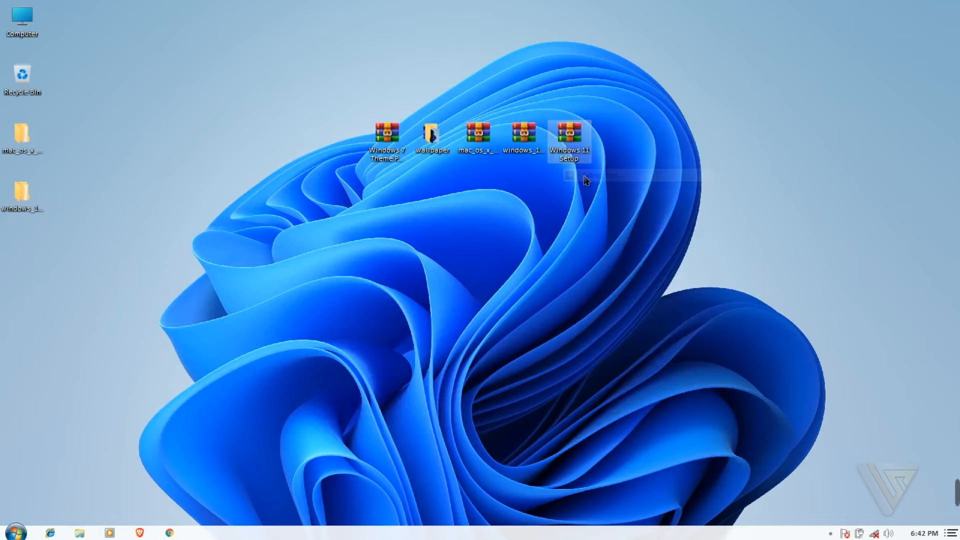
left_click(515, 391)
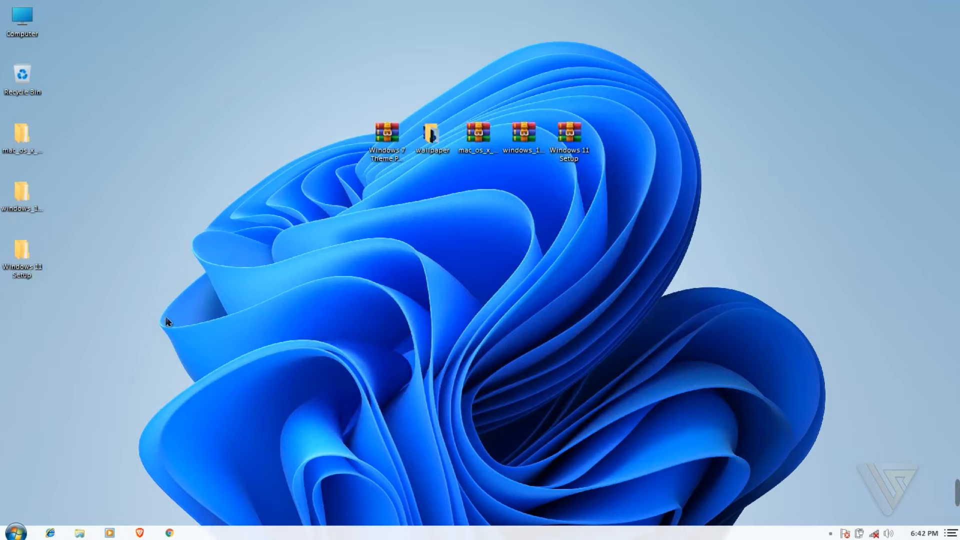
Open the inner Windows 11 Setup folder of the extracted files and launch CustomizerGod
double_click(22, 258)
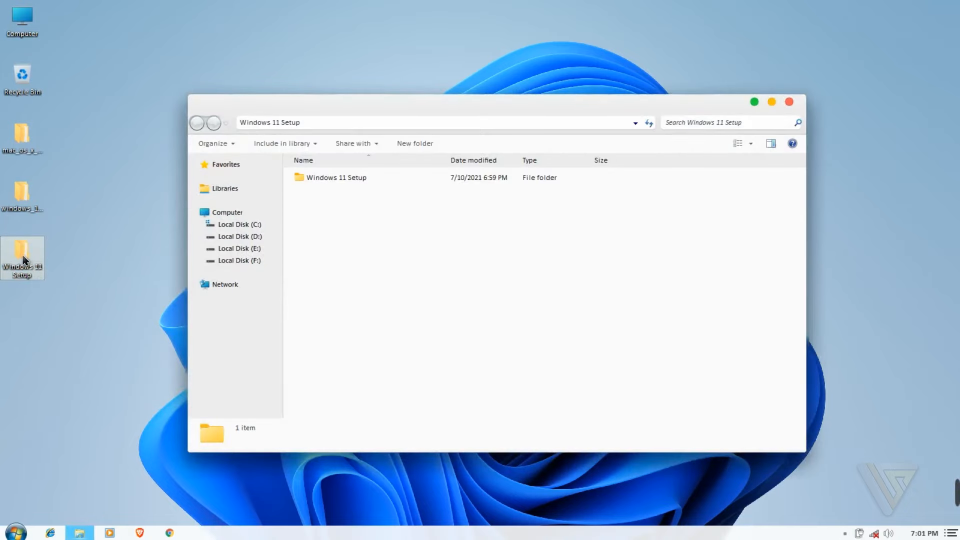
double_click(335, 178)
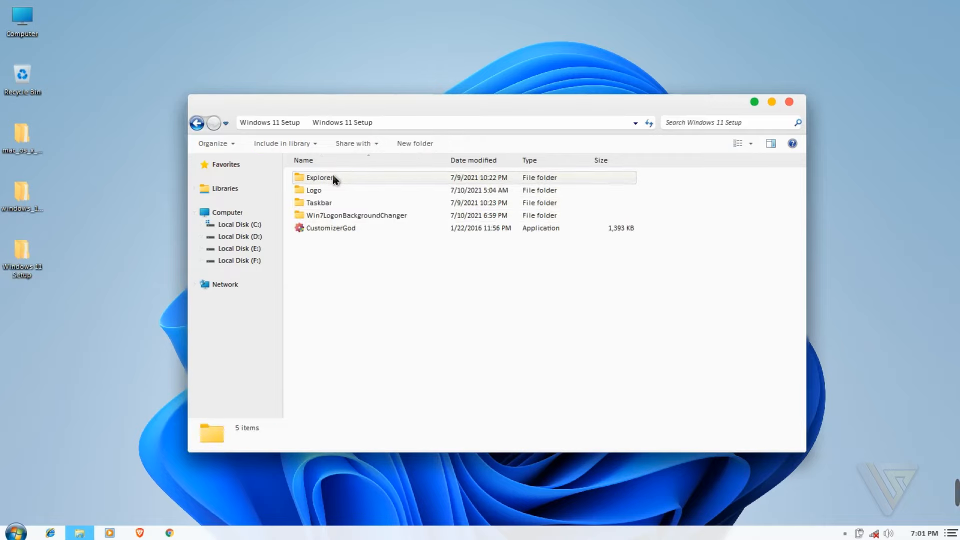
left_click(337, 228)
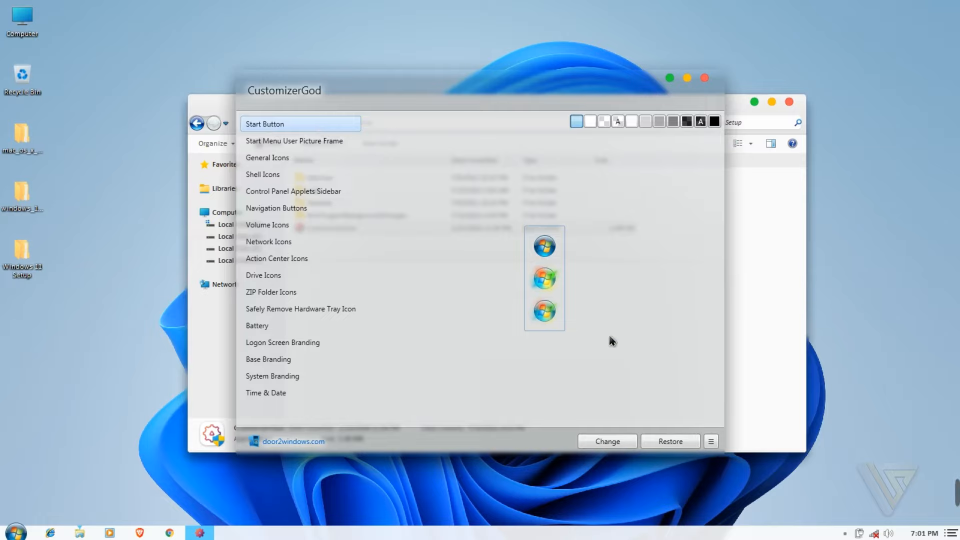
Replace the Start Button images with the empty image from the Taskbar folder of Windows 11 Setup
left_click(615, 447)
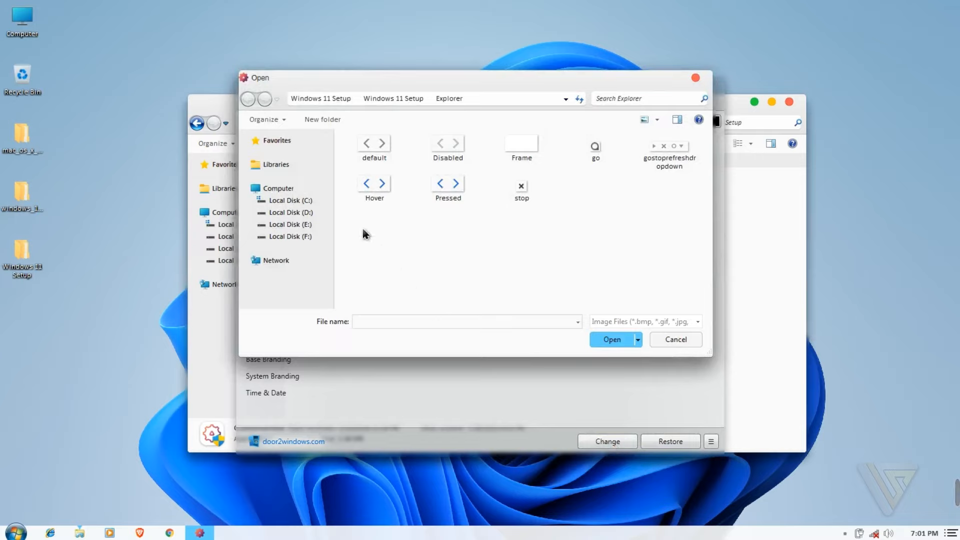
left_click(305, 142)
double_click(350, 153)
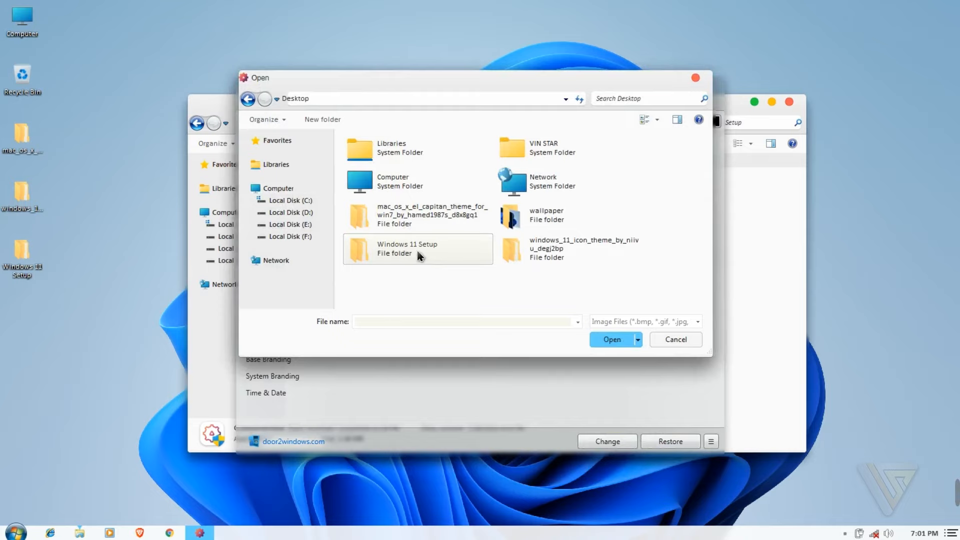
double_click(418, 254)
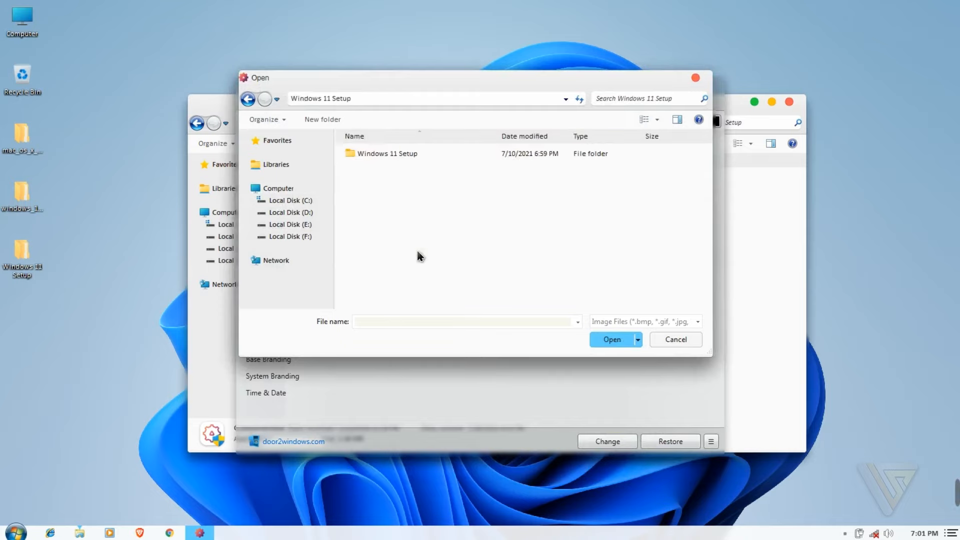
double_click(392, 155)
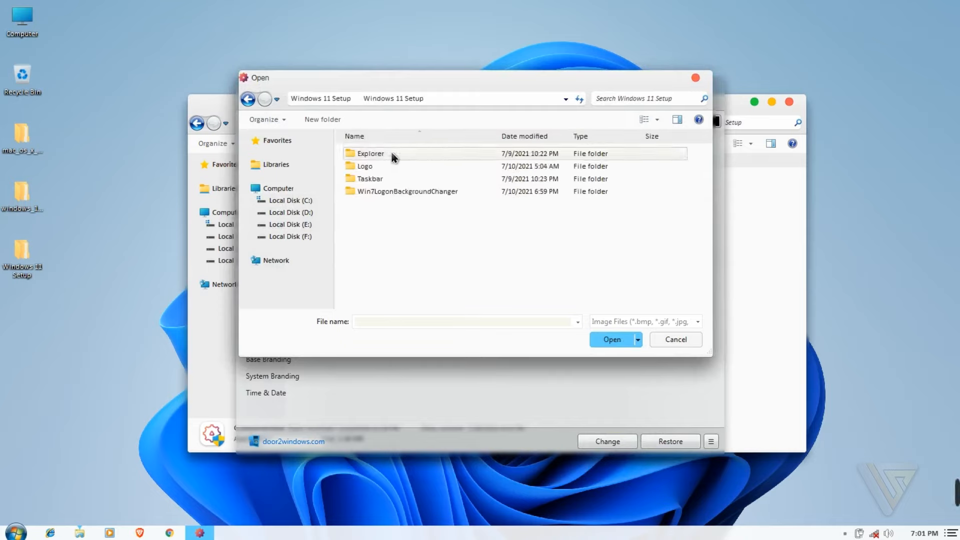
double_click(390, 179)
left_click(448, 168)
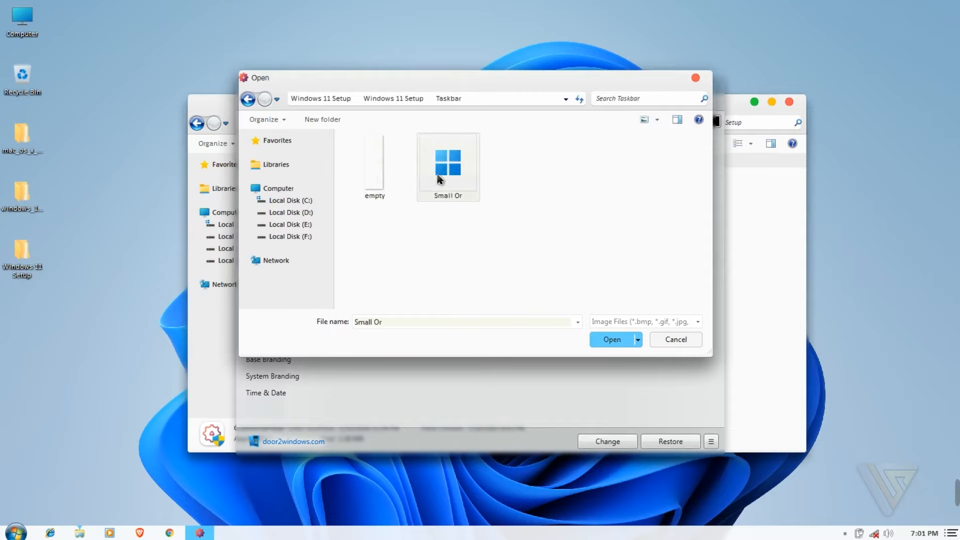
double_click(377, 172)
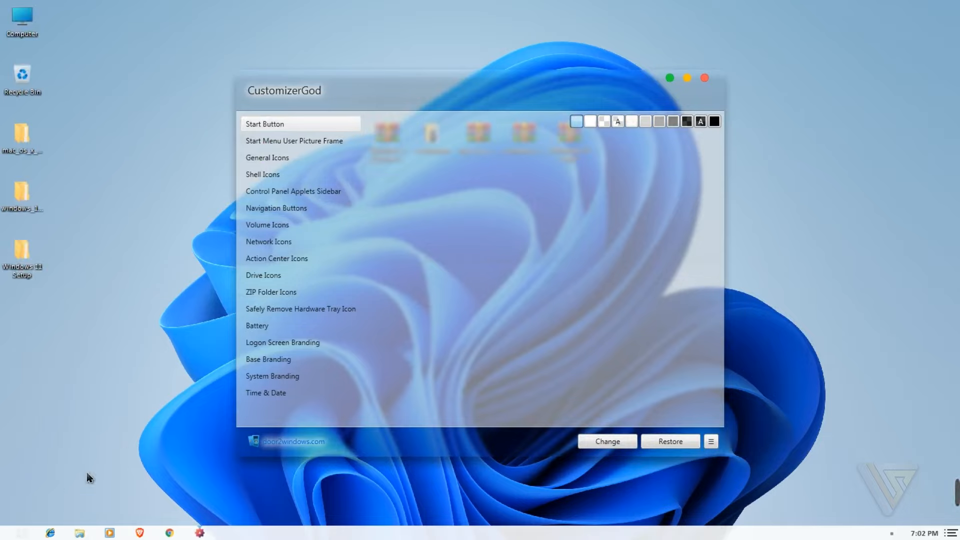
Replace the Frame image of the Navigation Buttons with Frame from the Explorer folder of Windows 11 Setup
left_click(298, 209)
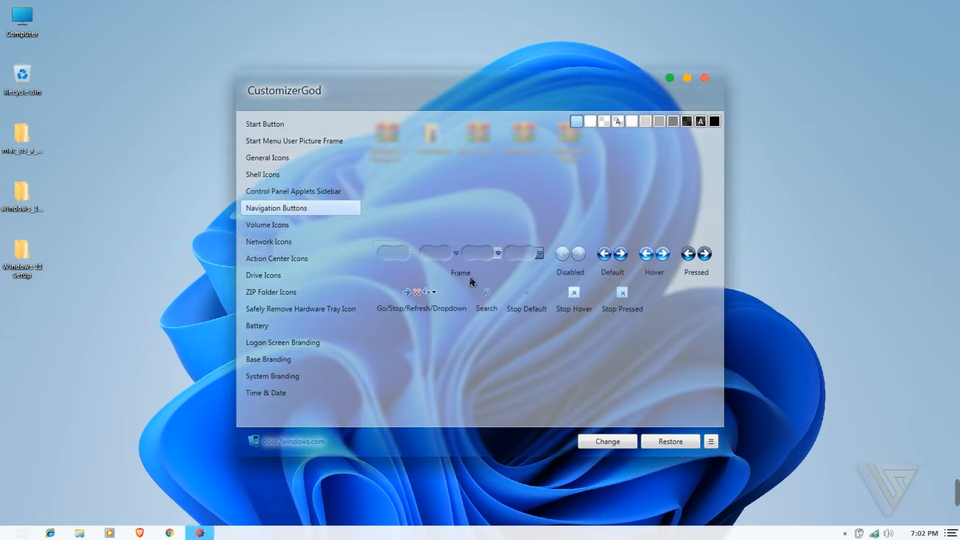
left_click(606, 443)
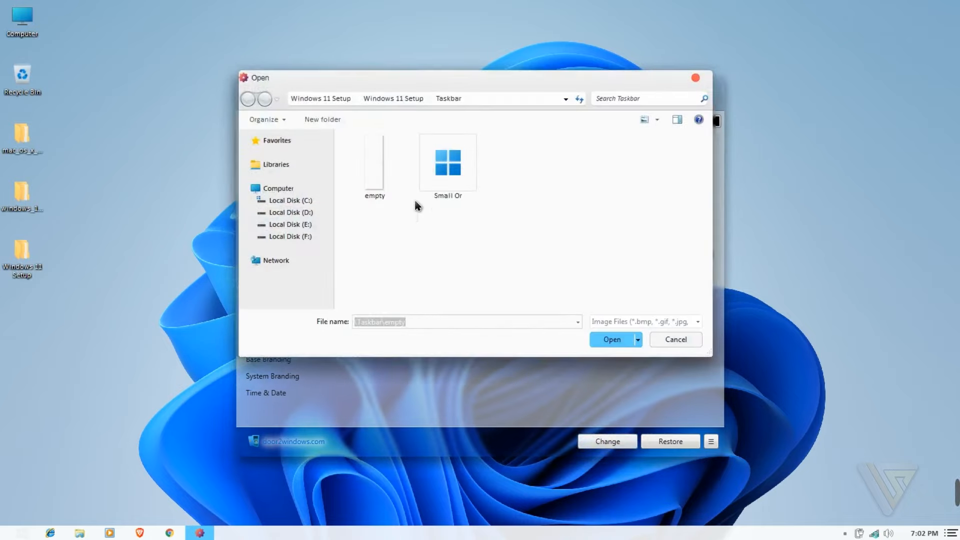
left_click(294, 142)
double_click(380, 154)
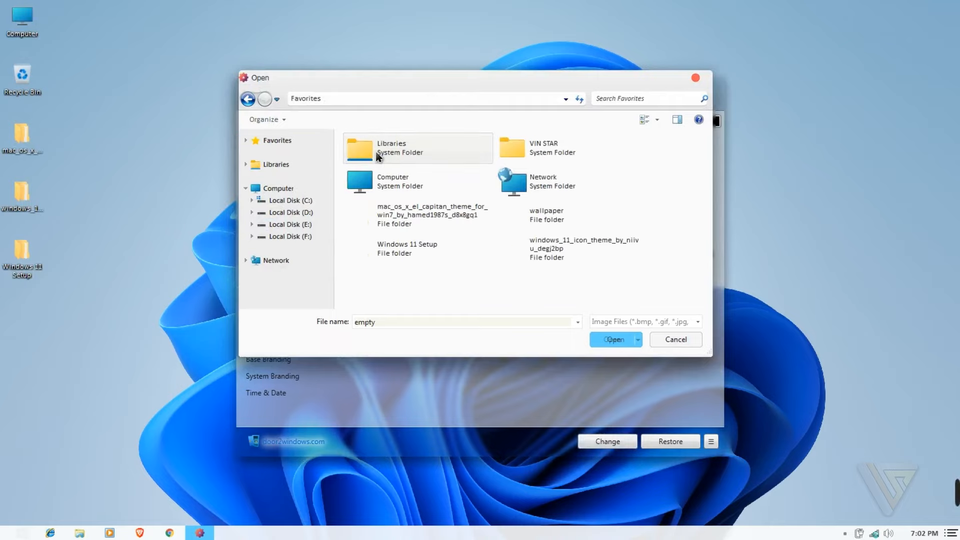
double_click(404, 253)
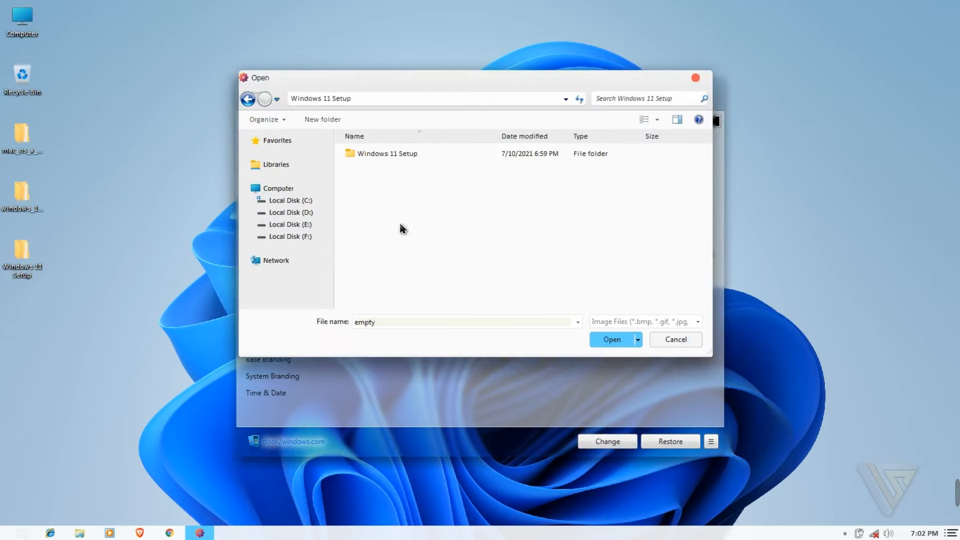
double_click(393, 154)
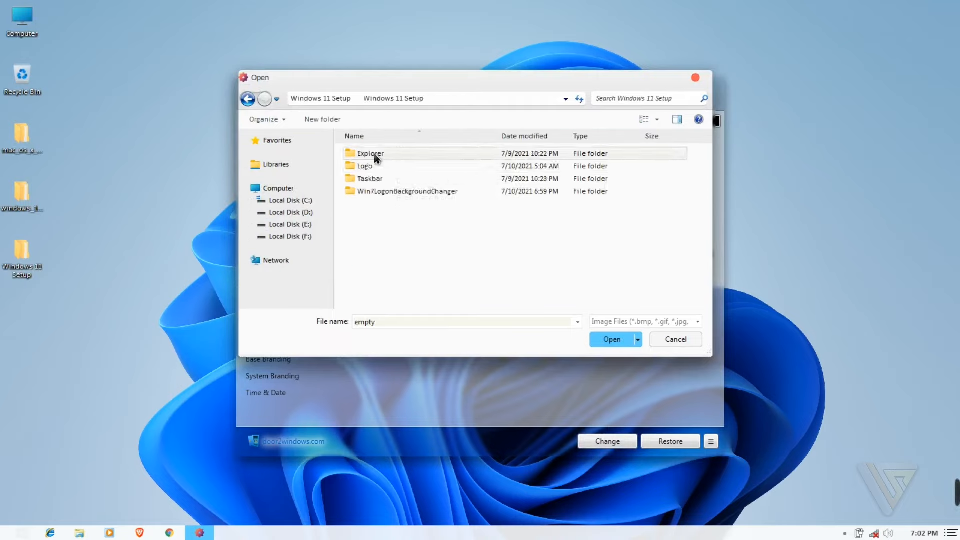
double_click(387, 156)
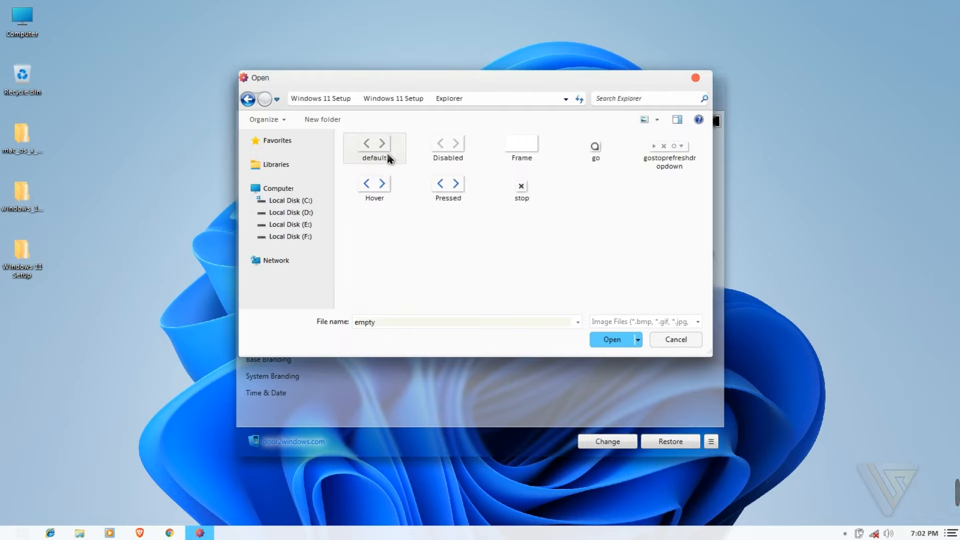
left_click(529, 157)
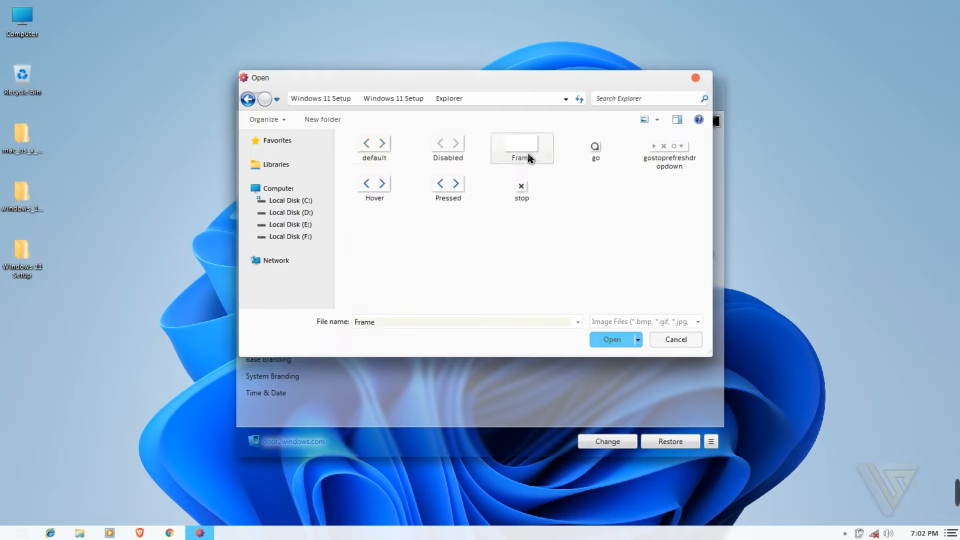
left_click(609, 342)
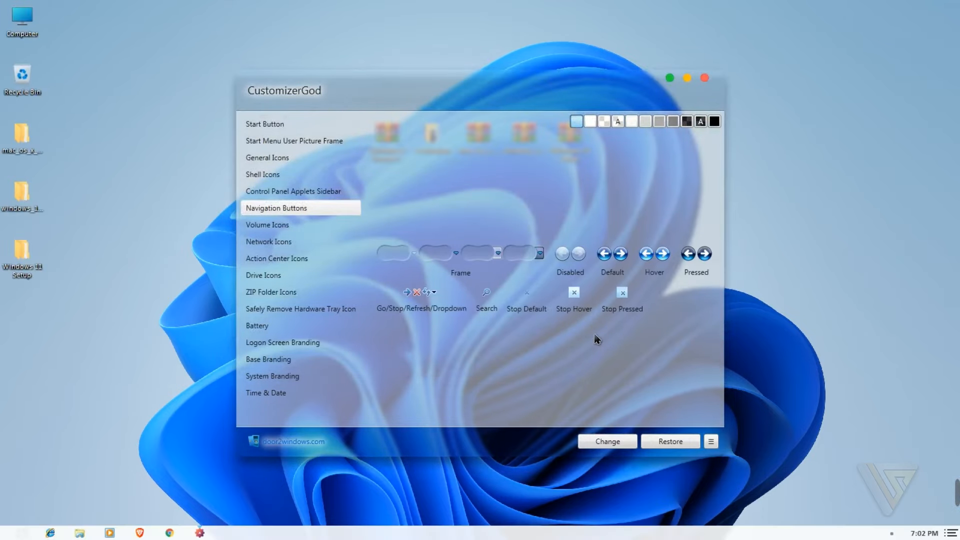
Replace the Disabled navigation button image with the Disabled file from the Explorer folder
left_click(568, 270)
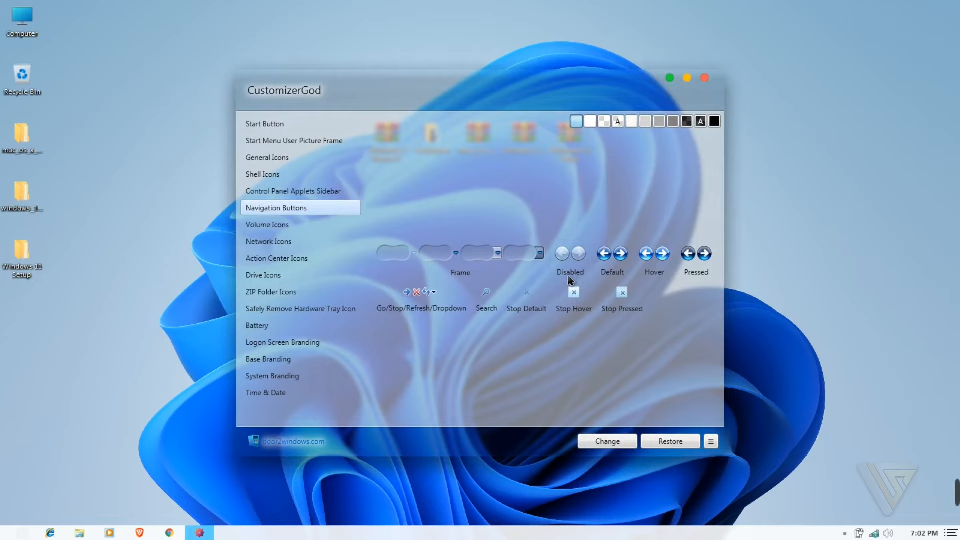
left_click(595, 440)
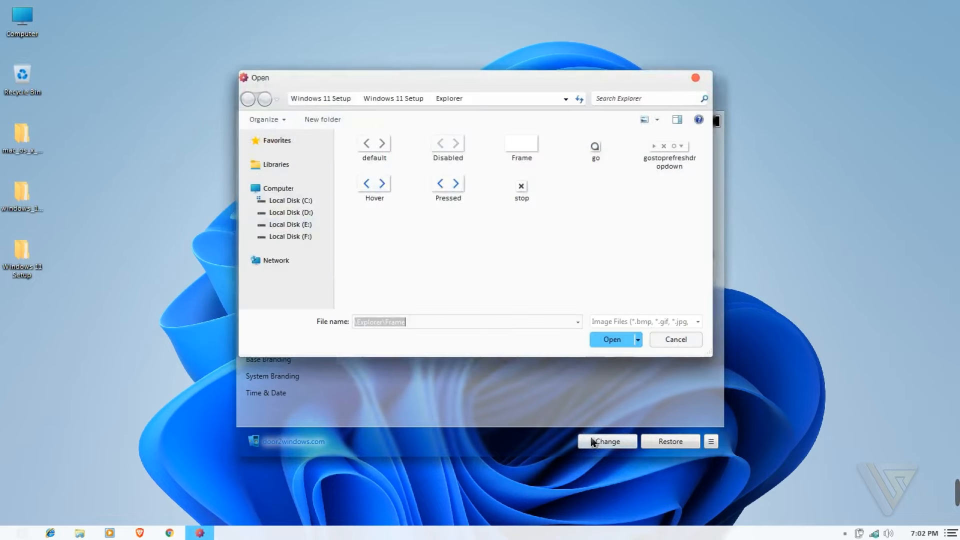
left_click(459, 165)
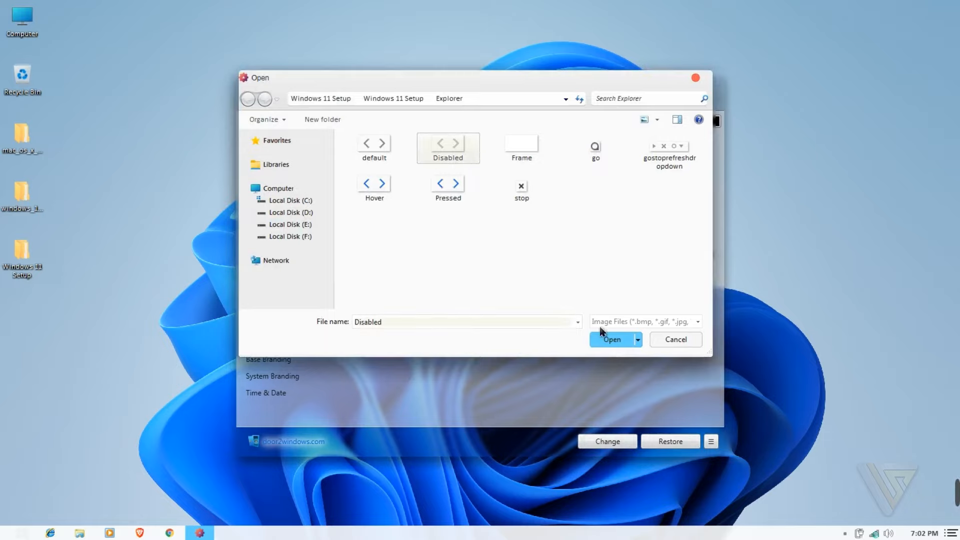
left_click(606, 338)
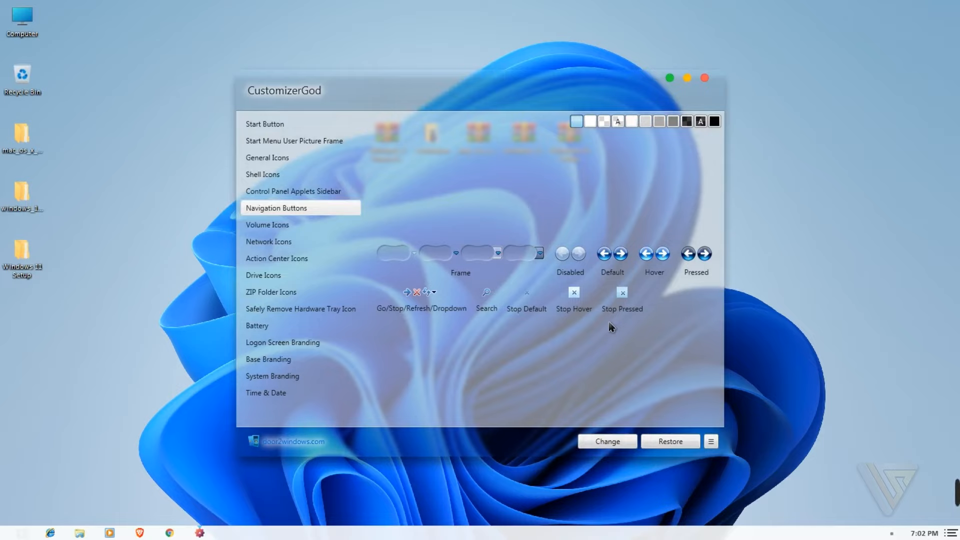
Replace the Default navigation button image with the default file from the Explorer folder
left_click(615, 280)
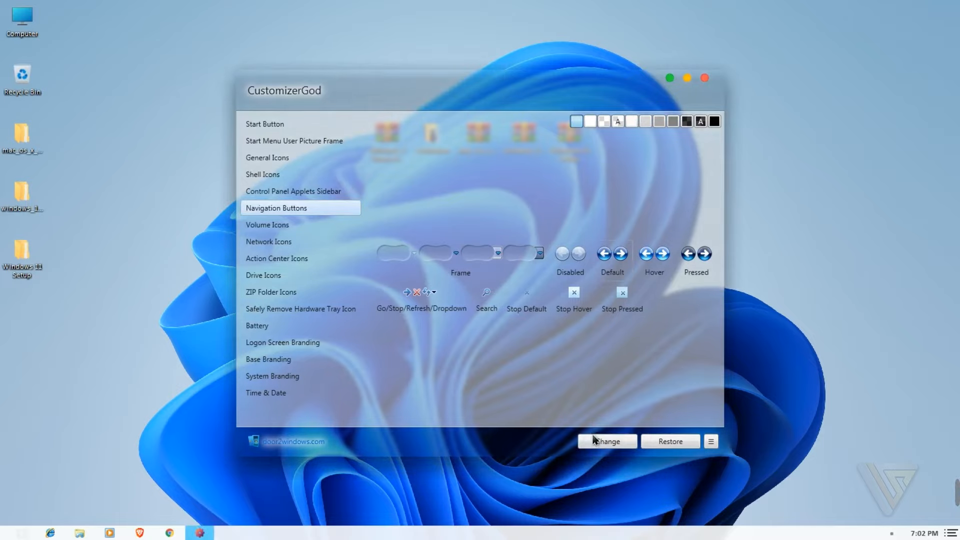
left_click(595, 440)
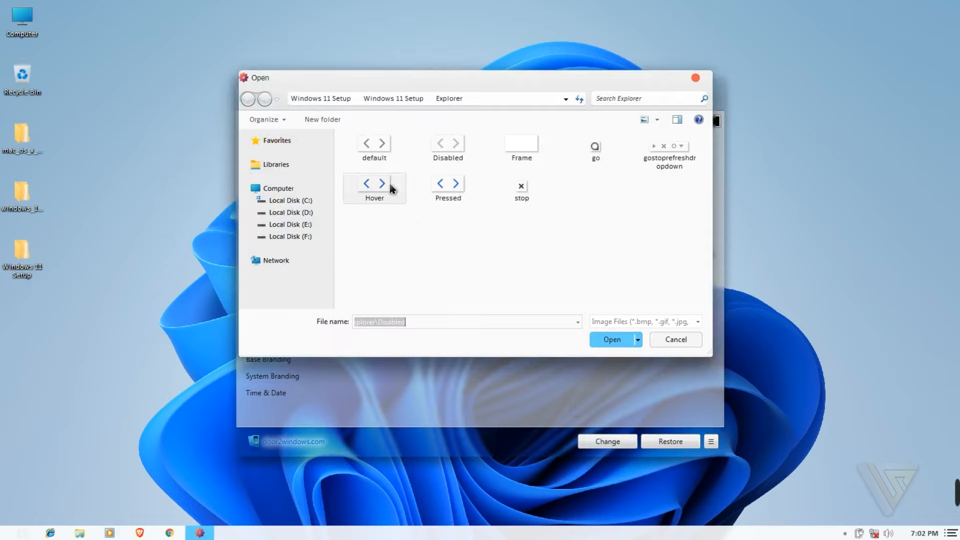
left_click(380, 160)
left_click(612, 339)
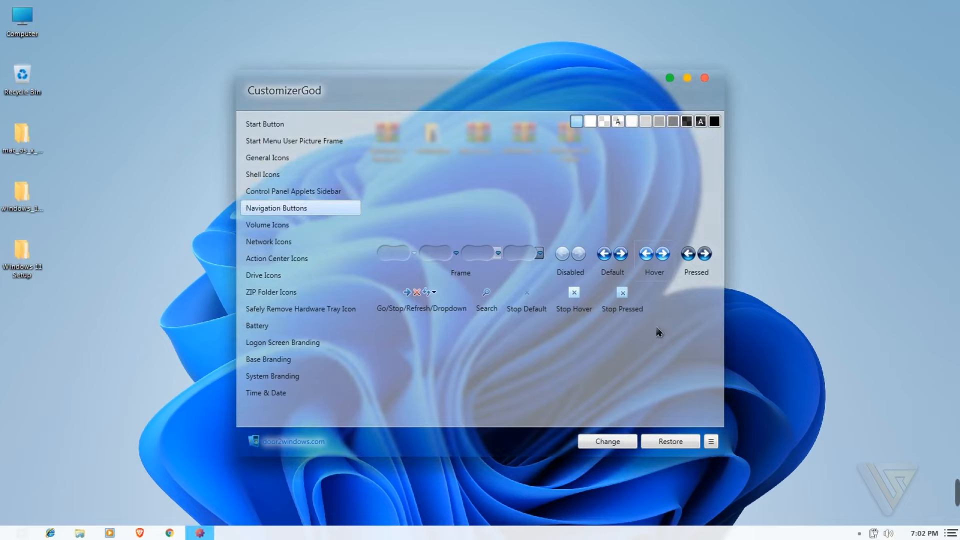
Replace the Hover navigation button image with the Hover file from the Explorer folder
left_click(609, 446)
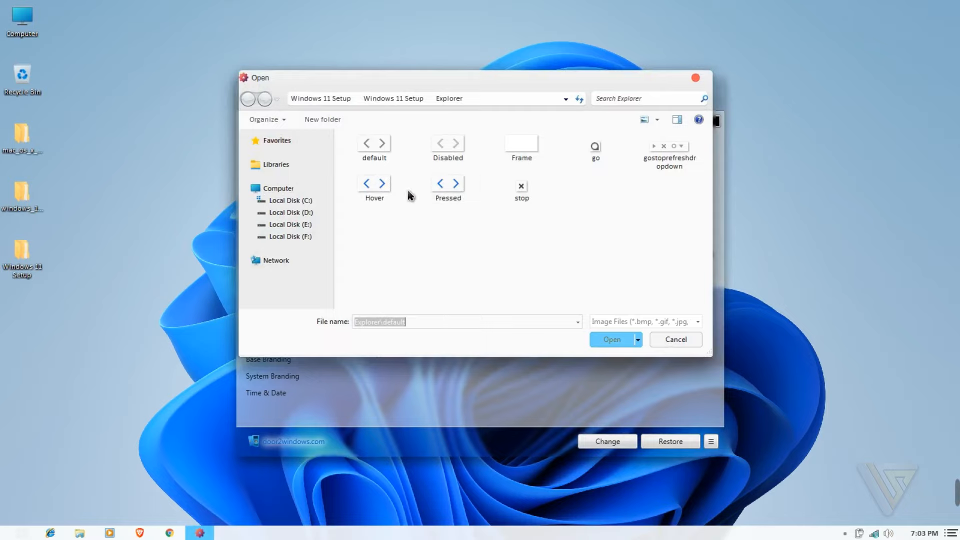
left_click(386, 199)
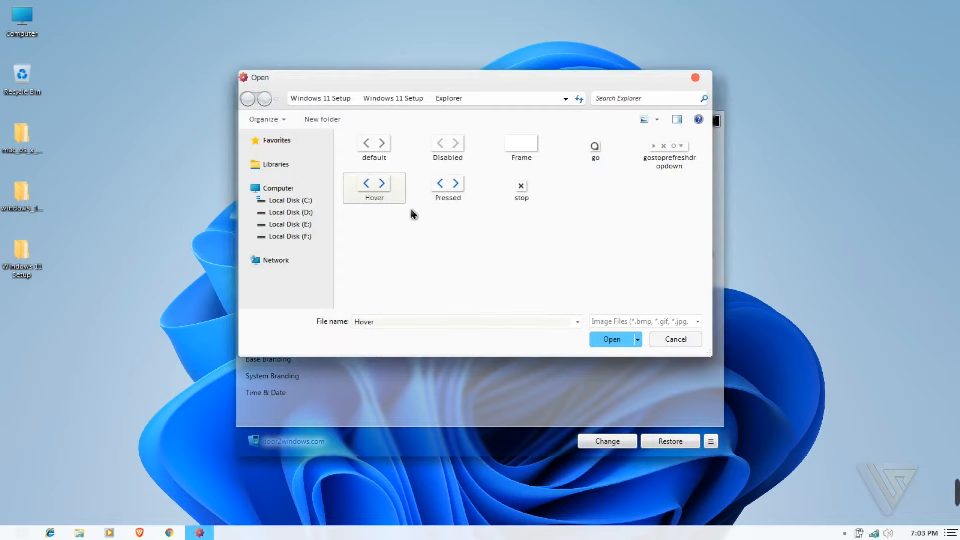
left_click(614, 343)
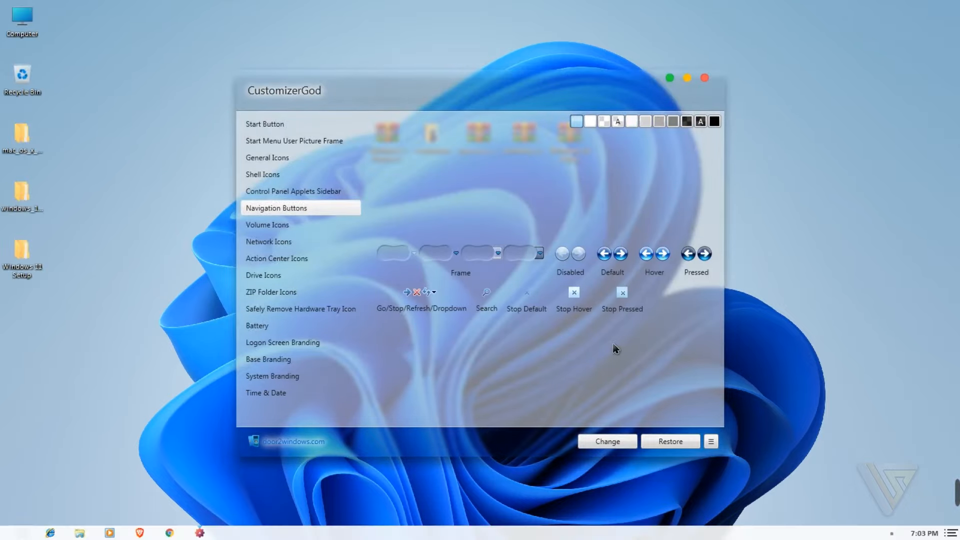
Replace the Pressed navigation button image with the Pressed file from the Explorer folder
left_click(698, 270)
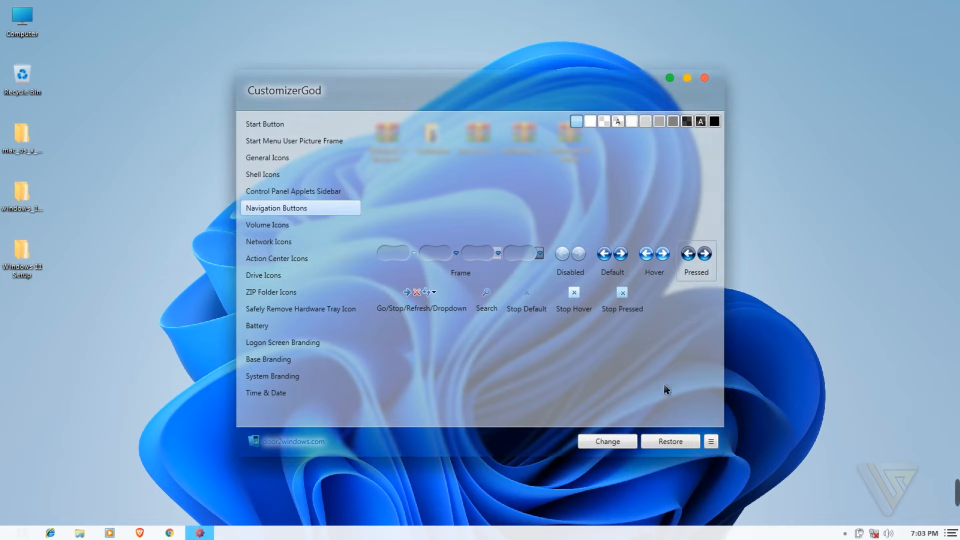
left_click(608, 442)
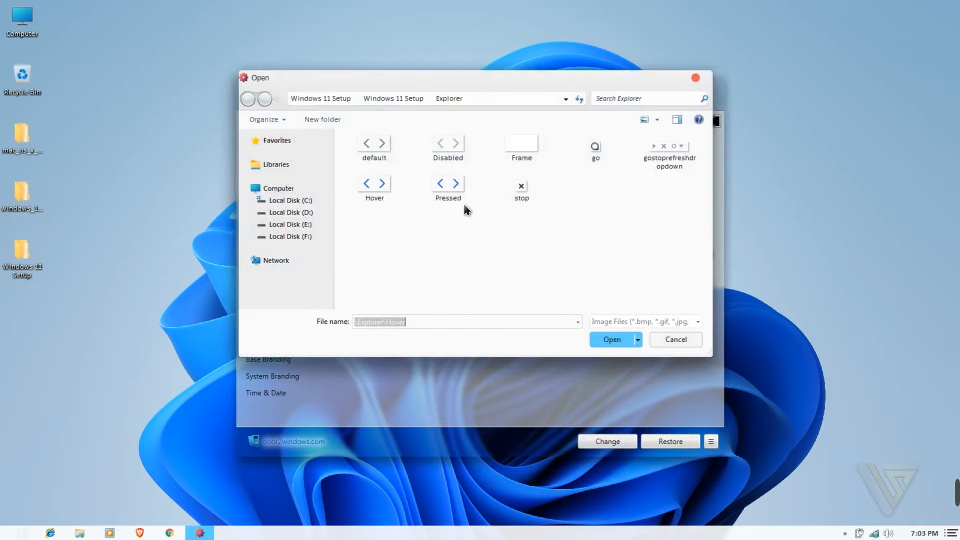
left_click(460, 205)
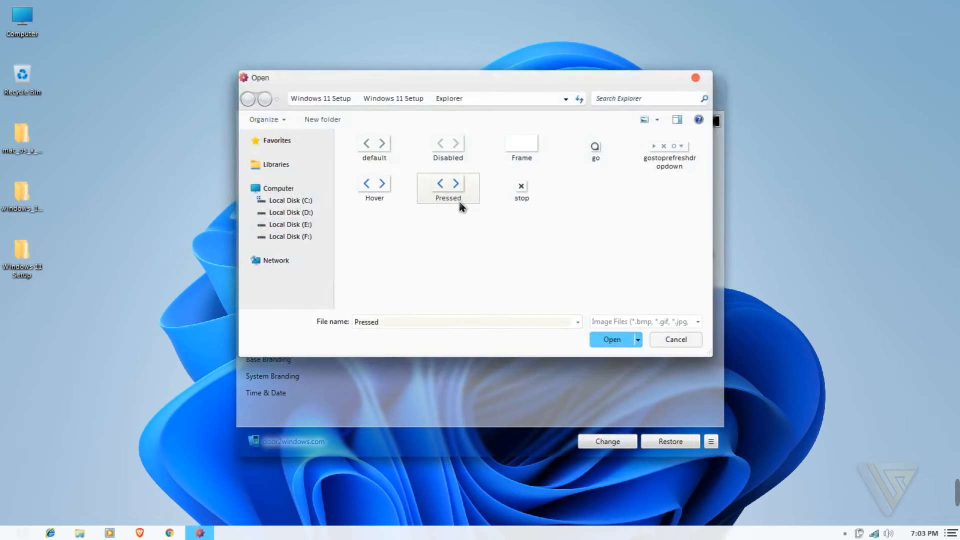
left_click(611, 339)
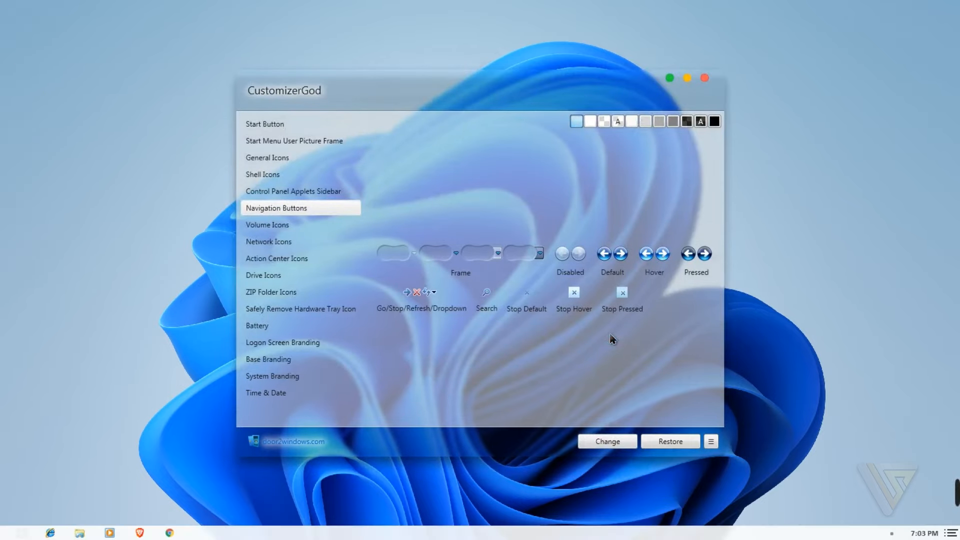
Replace the Go/Stop/Refresh/Dropdown navigation image with the gostoprefreshdropdown file from the Explorer folder
left_click(424, 314)
left_click(611, 443)
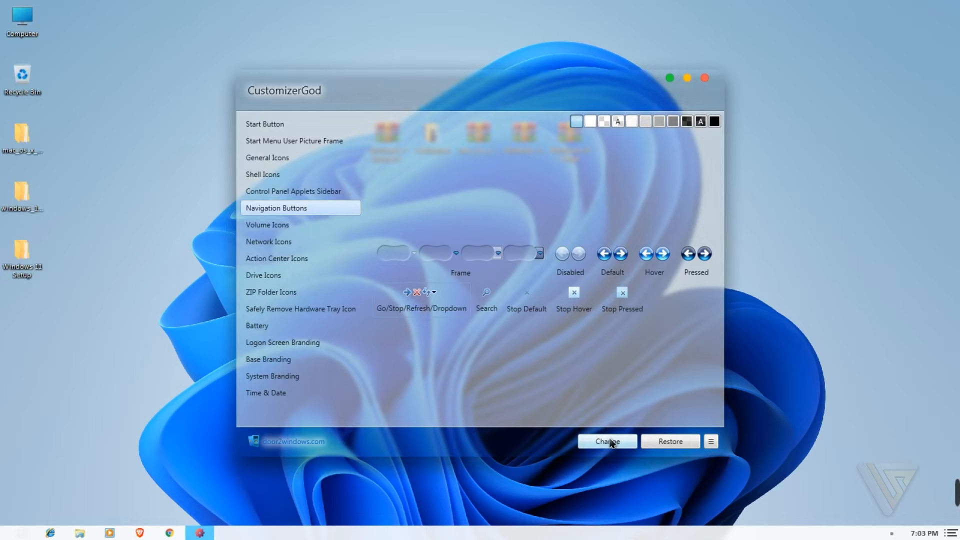
left_click(669, 154)
left_click(611, 339)
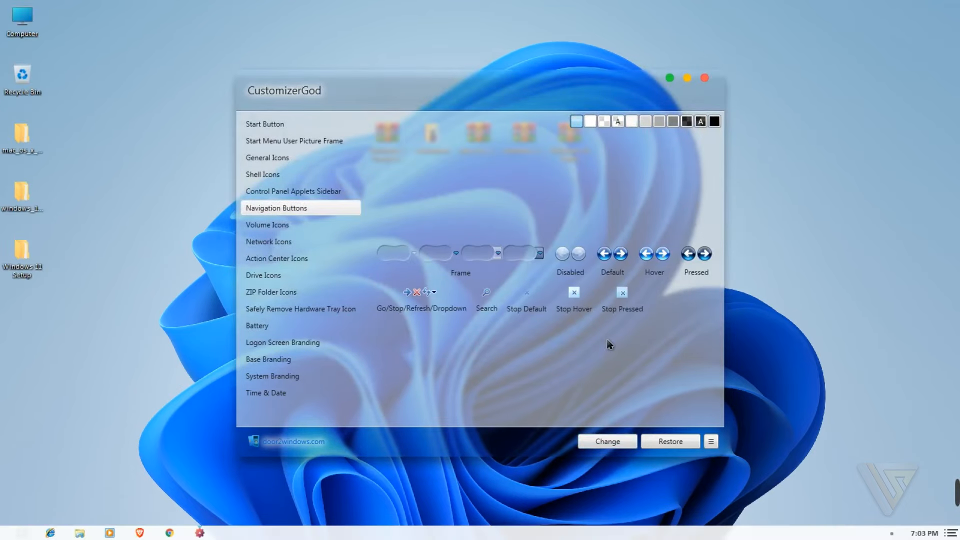
Replace the Search image of the Navigation Buttons with the go file from the Explorer folder
left_click(487, 296)
left_click(605, 440)
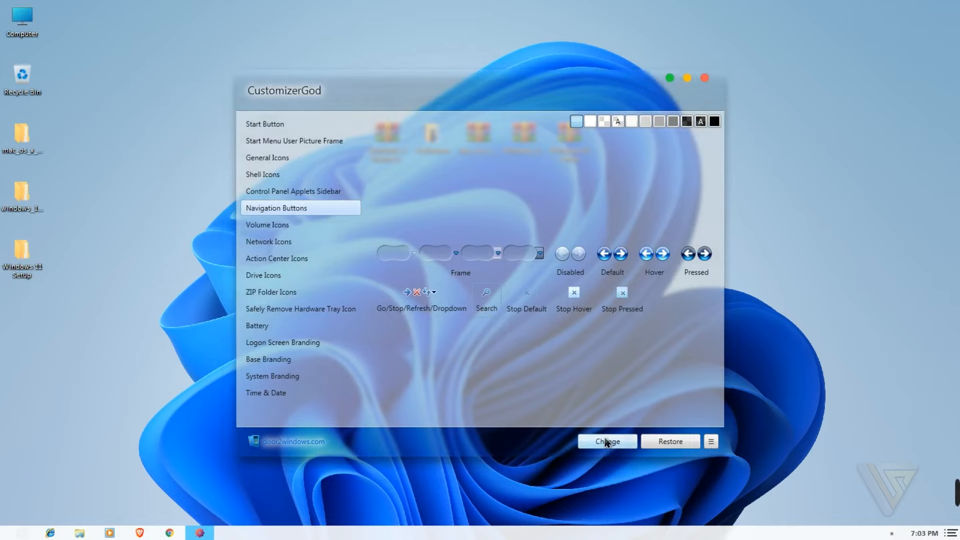
left_click(594, 158)
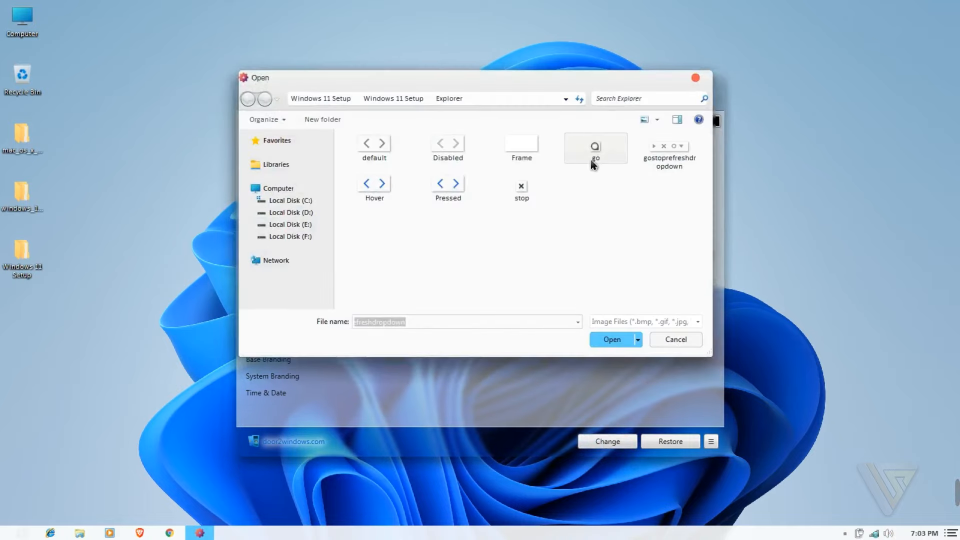
left_click(620, 339)
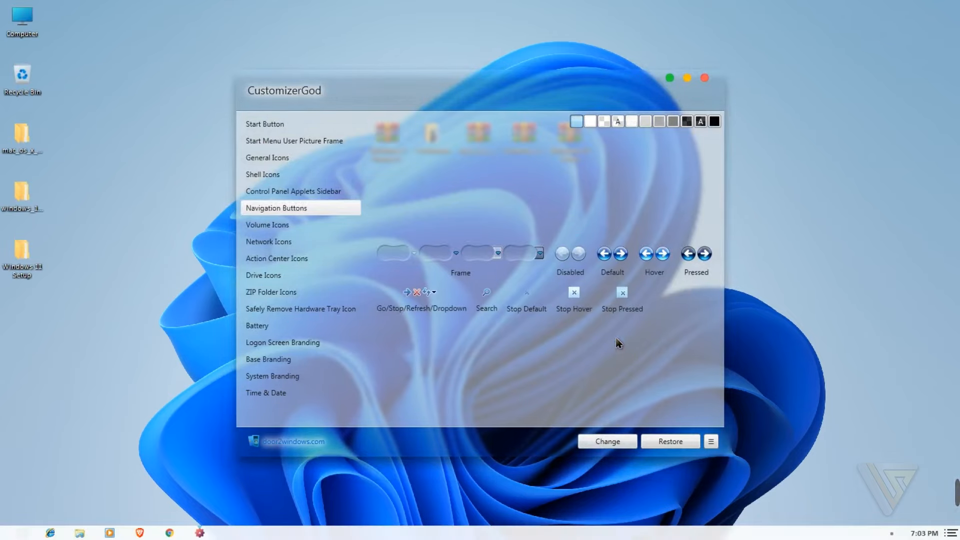
Replace the Stop Default image of the Navigation Buttons with the stop file from the Explorer folder
left_click(533, 315)
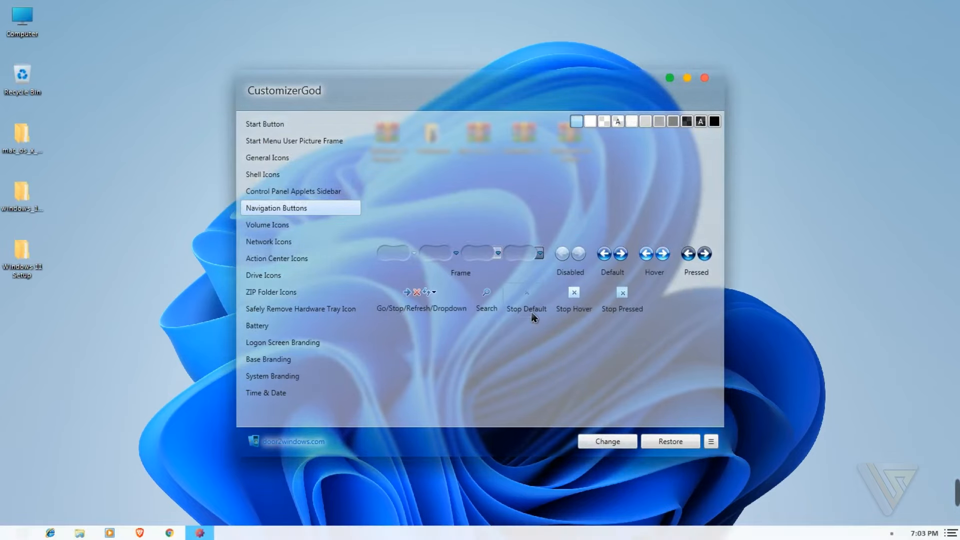
left_click(591, 441)
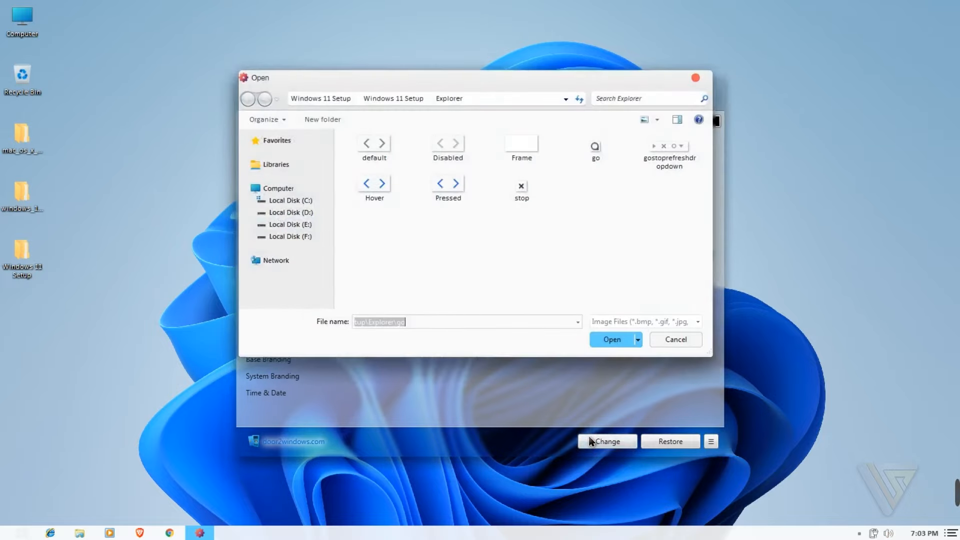
left_click(522, 192)
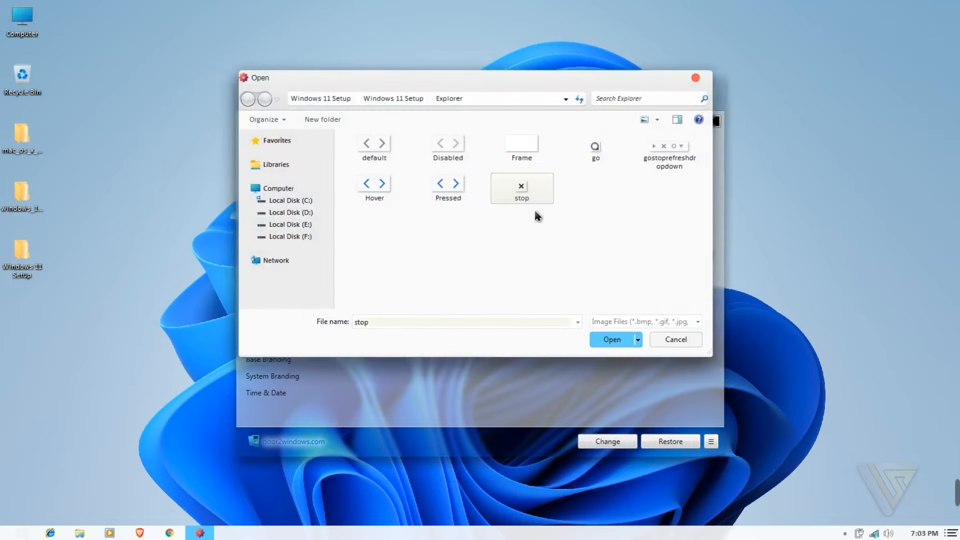
left_click(611, 339)
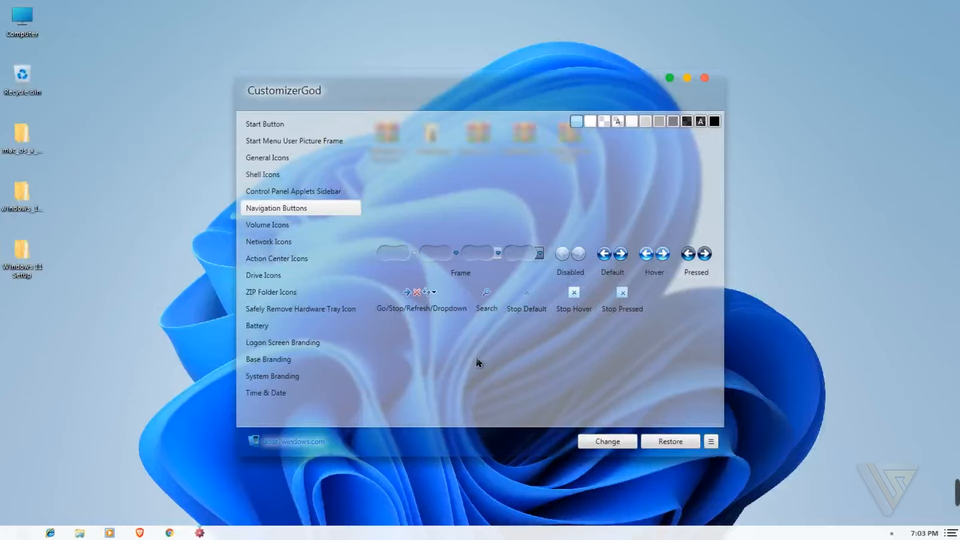
Replace the System Branding logo with the System Branding file from the Logo folder inside Windows 11 Setup on the desktop
left_click(338, 376)
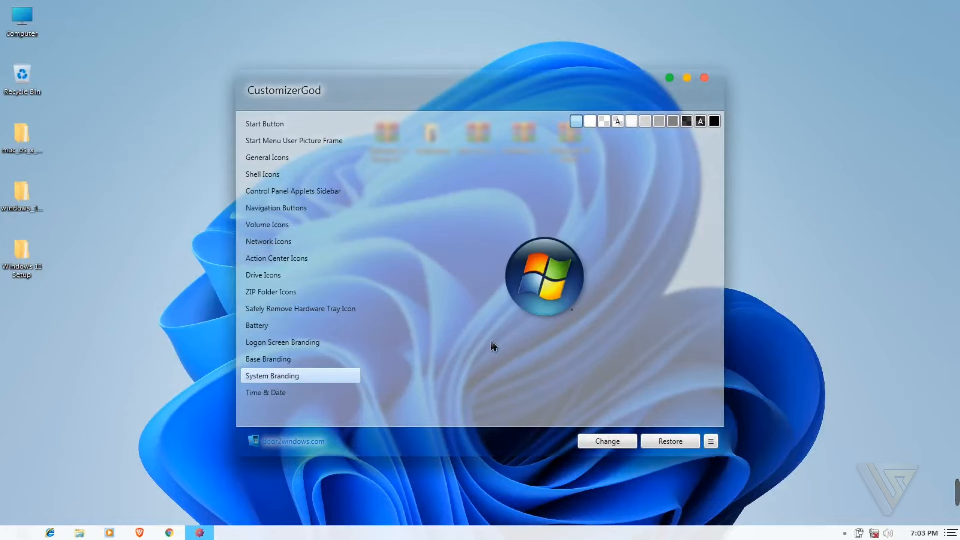
left_click(602, 443)
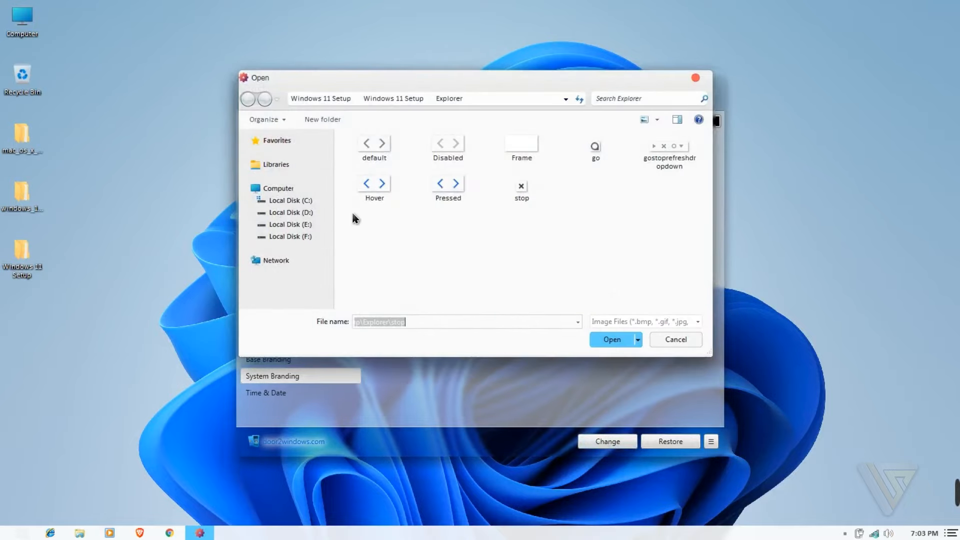
left_click(302, 142)
double_click(361, 148)
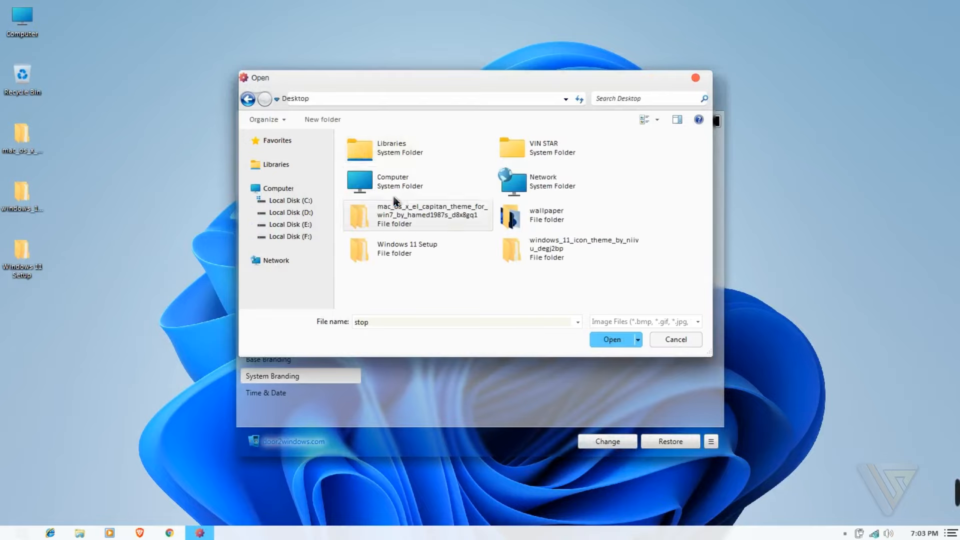
double_click(406, 248)
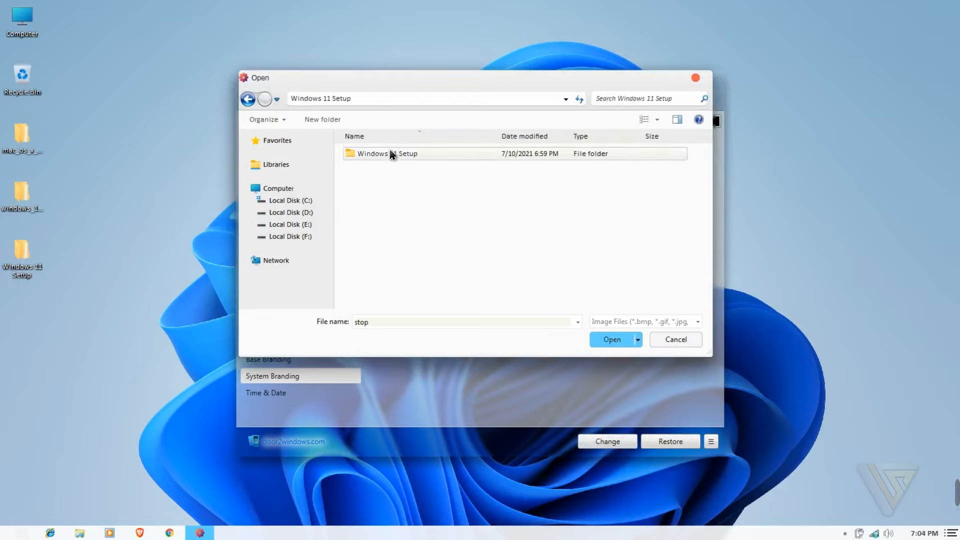
double_click(391, 153)
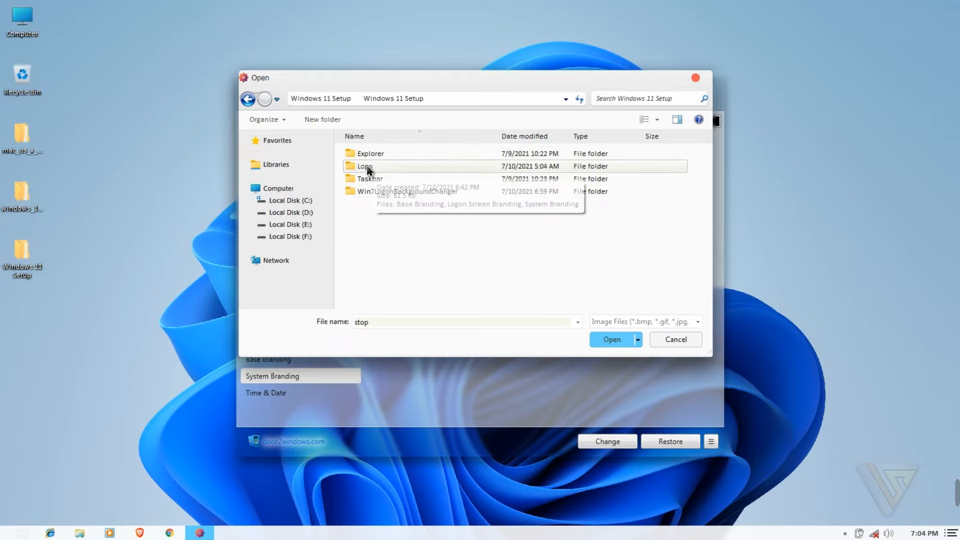
double_click(378, 170)
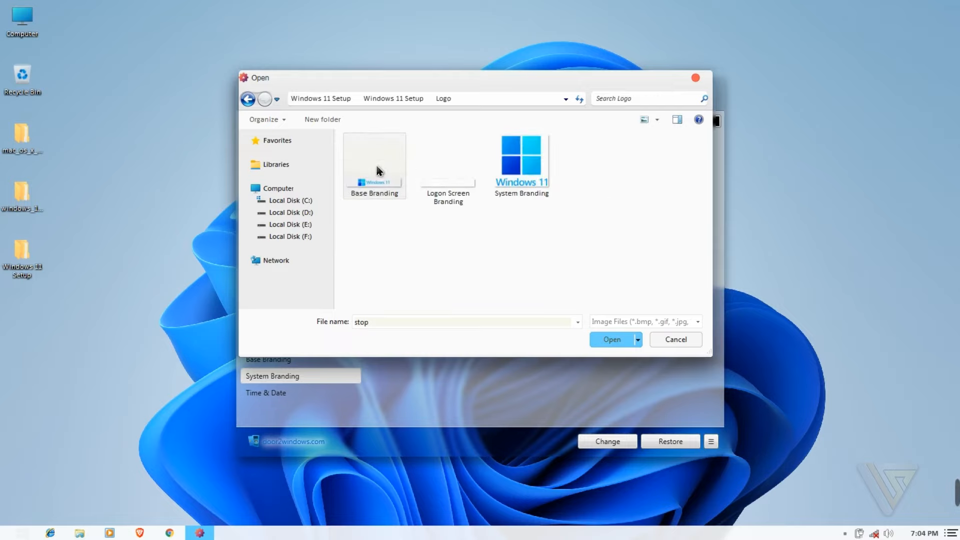
left_click(513, 171)
left_click(620, 339)
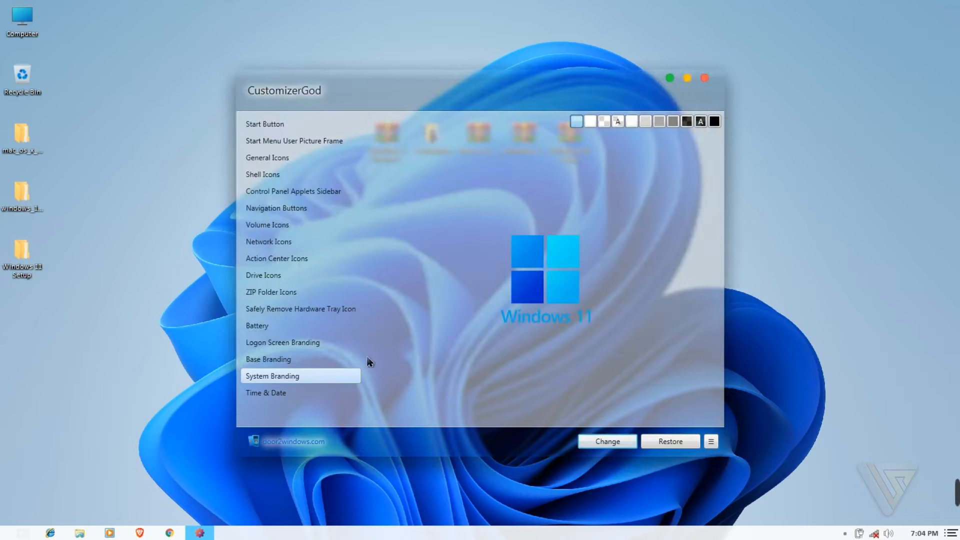
Replace the Base Branding image with the Base Branding file from the Logo folder
left_click(337, 361)
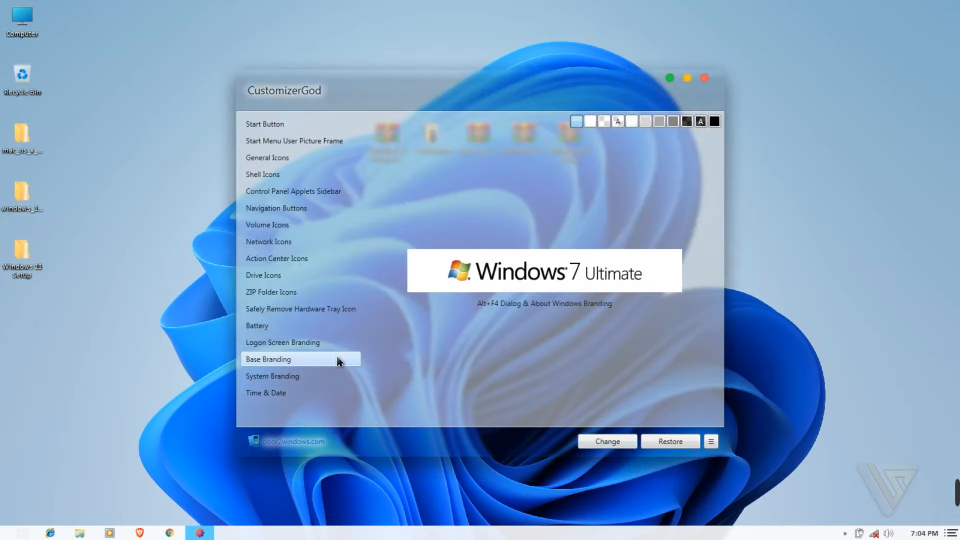
left_click(594, 441)
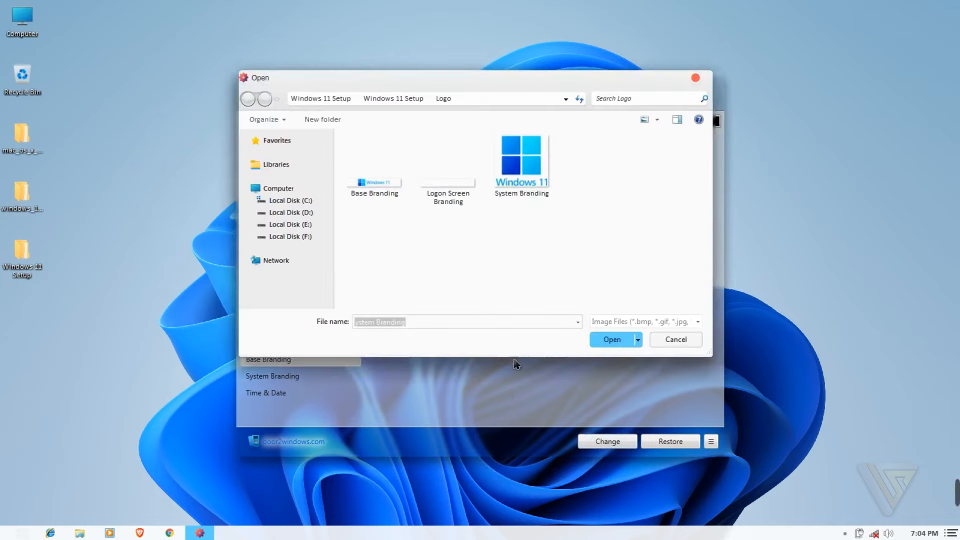
left_click(381, 185)
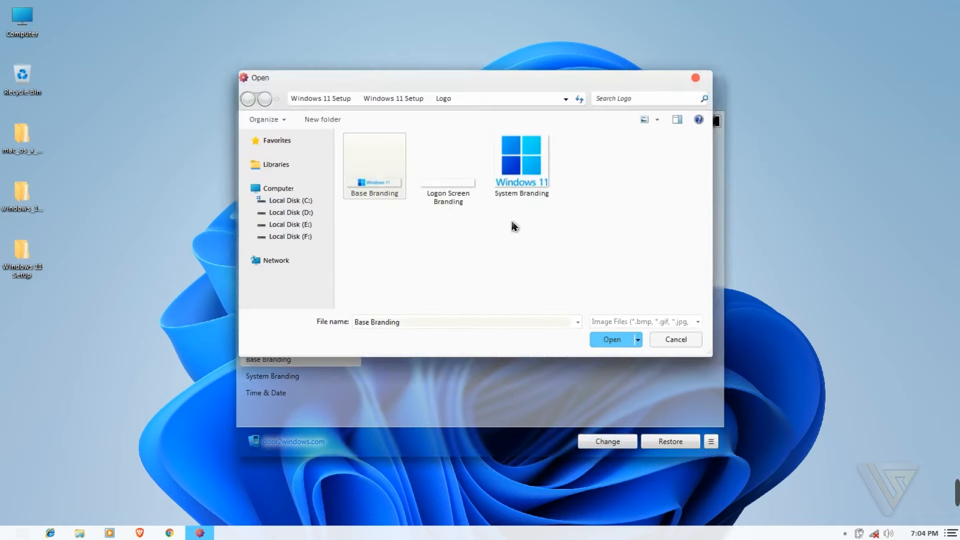
left_click(620, 337)
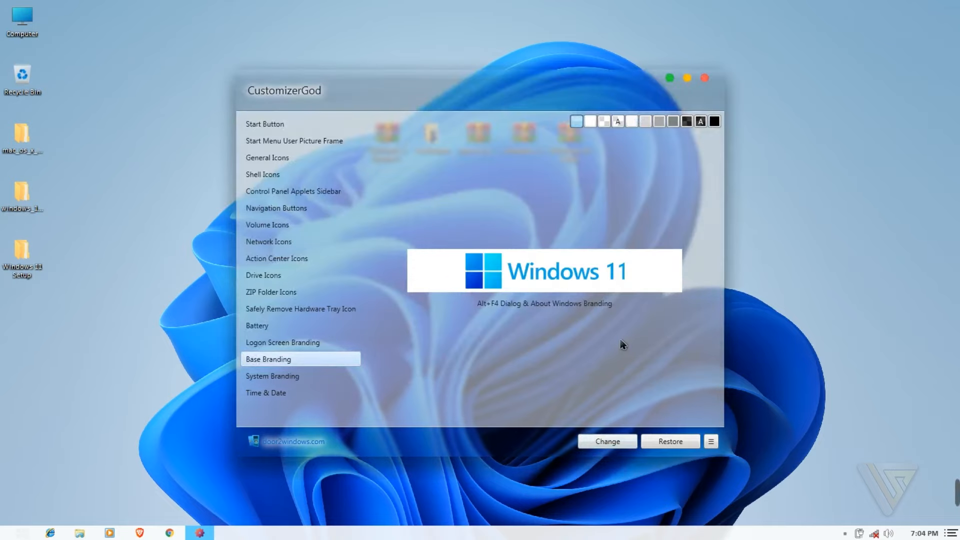
Replace the Logon Screen Branding image with the Logon Screen Branding file from the Logo folder
left_click(341, 339)
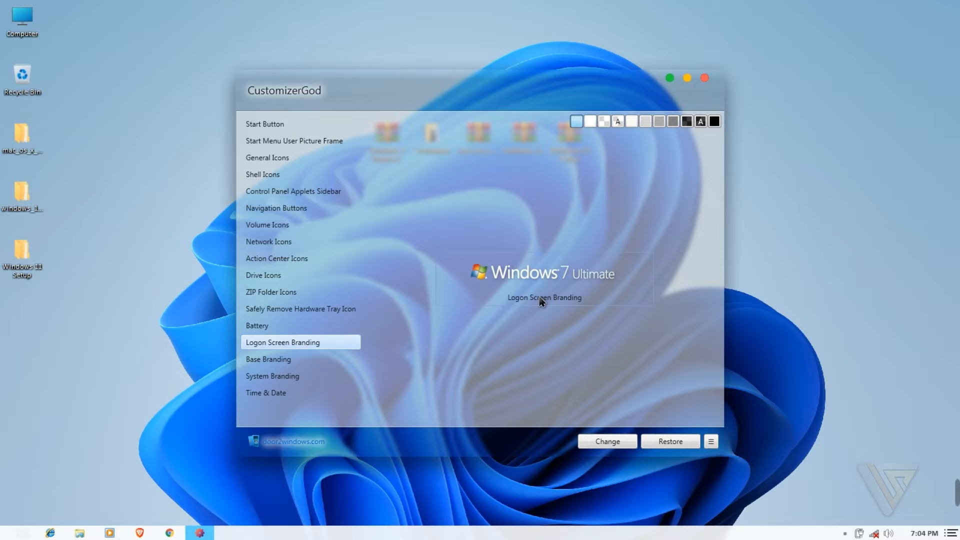
left_click(606, 442)
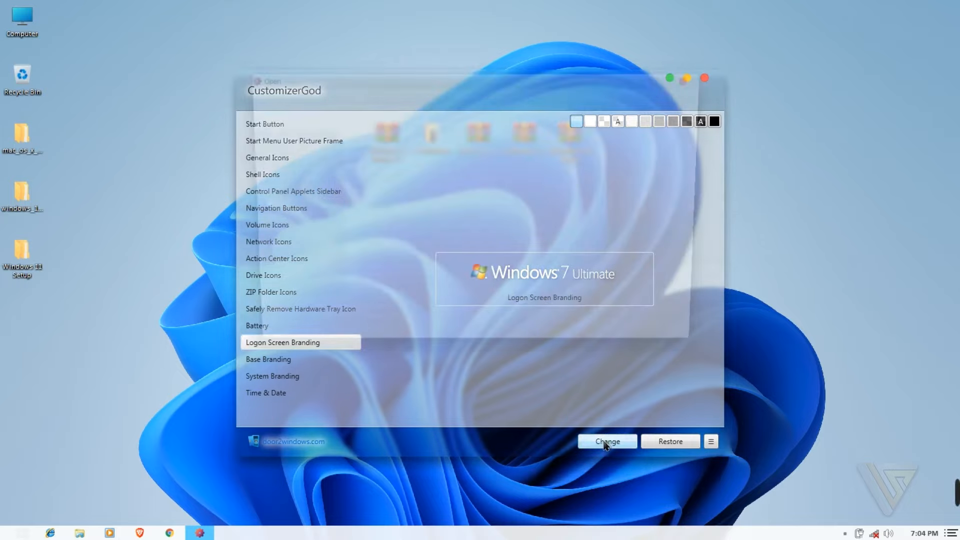
left_click(451, 199)
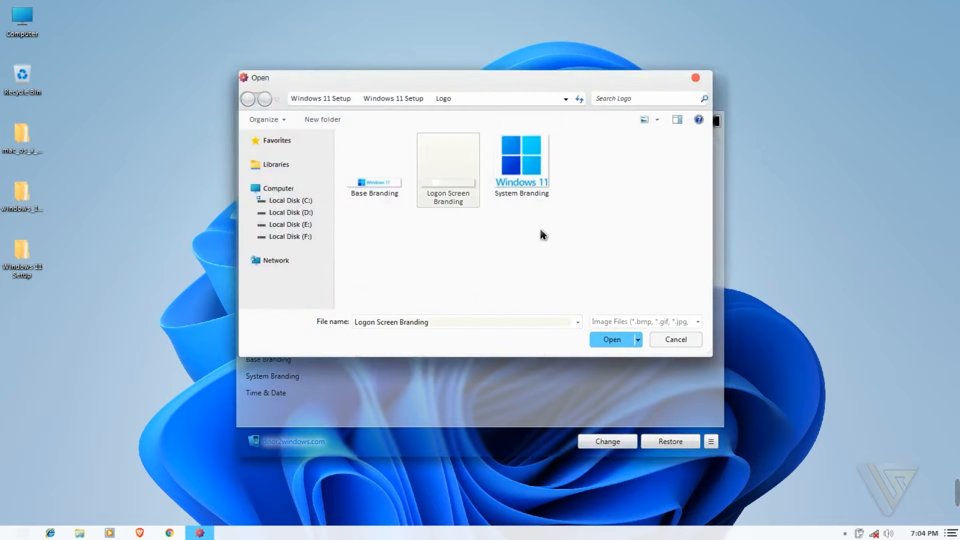
left_click(612, 339)
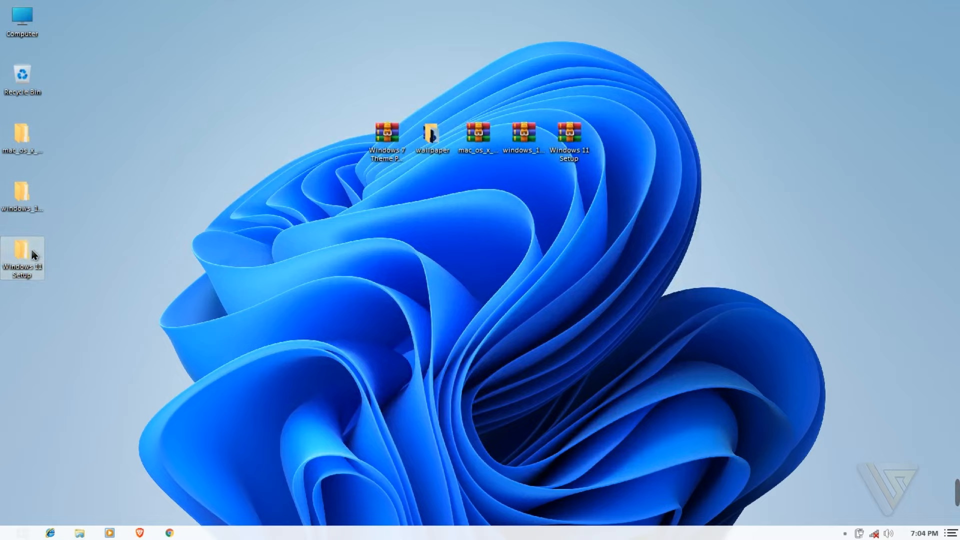
Launch the Win7LogonBackgroundChanger application from its folder inside Windows 11 Setup on the desktop
double_click(43, 255)
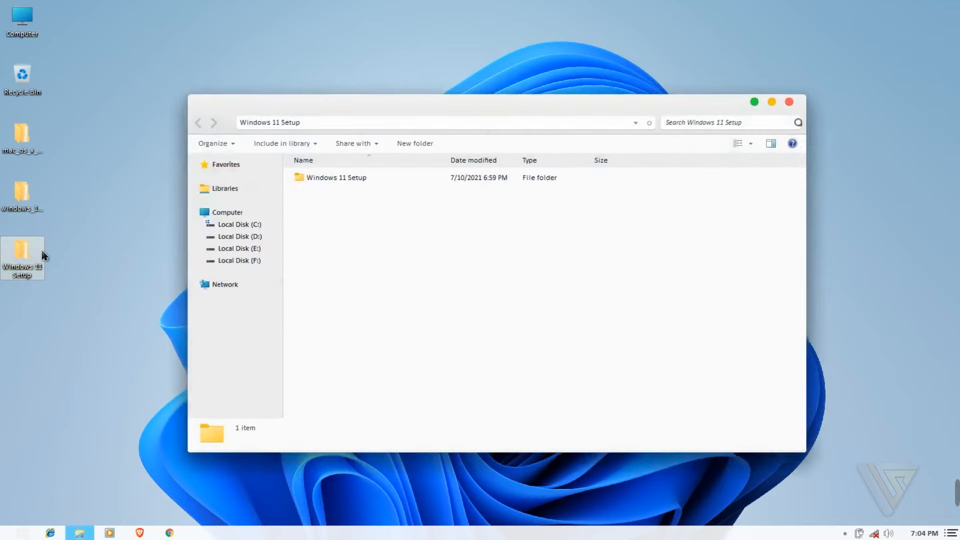
double_click(326, 179)
left_click(343, 220)
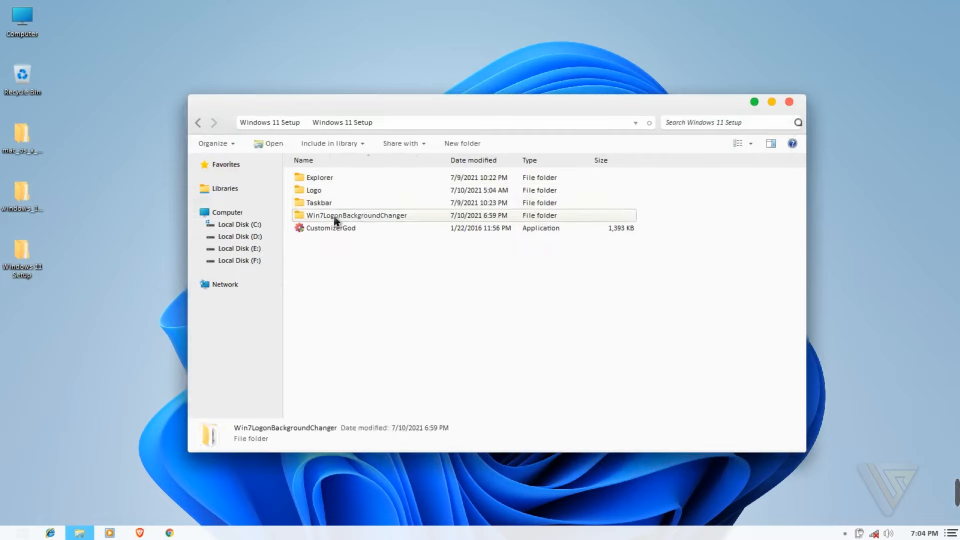
double_click(367, 216)
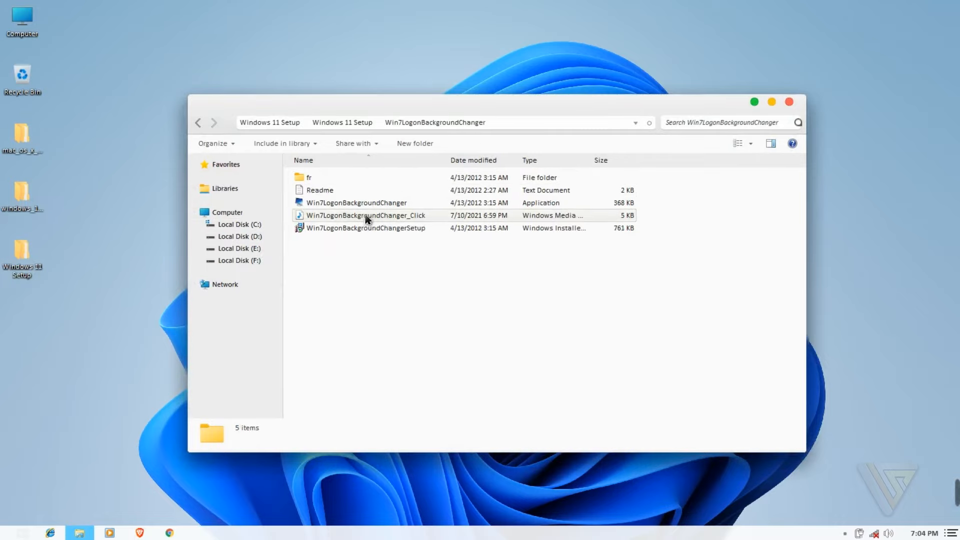
left_click(368, 204)
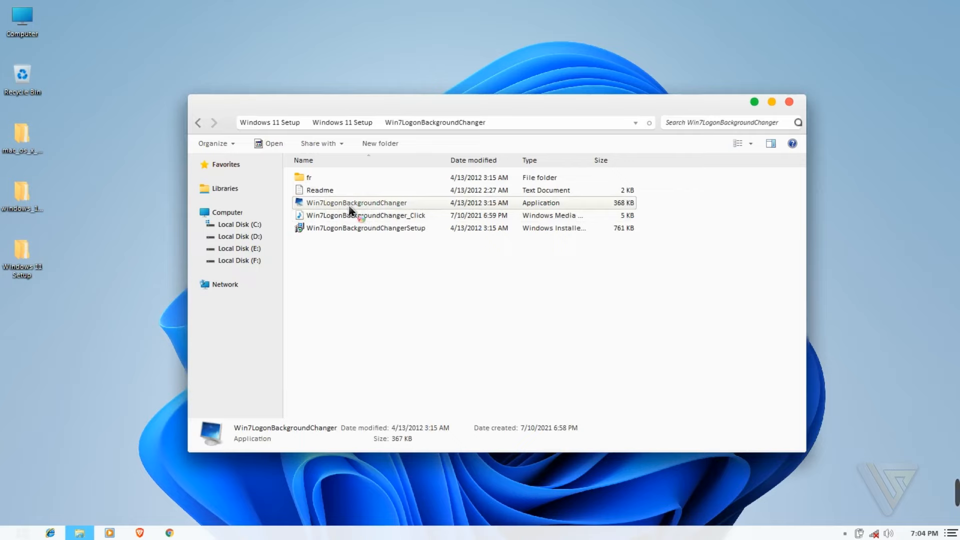
double_click(349, 206)
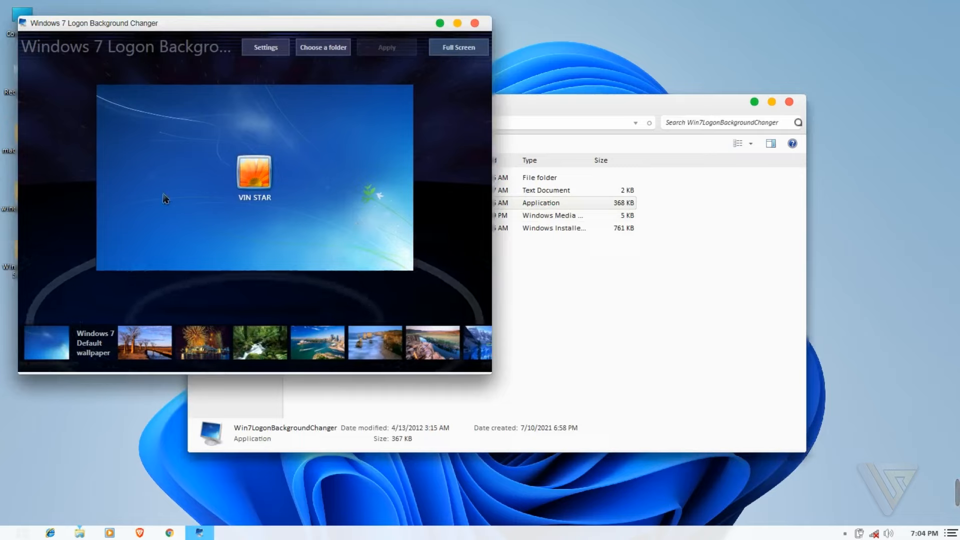
Load the wallpaper folder from the Desktop as the image source for the logon background
left_click(323, 48)
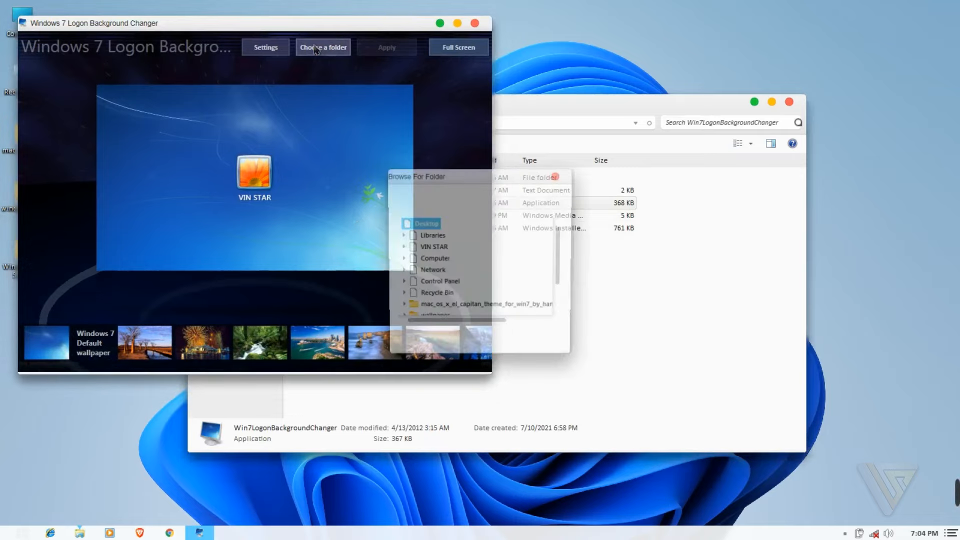
left_click(400, 248)
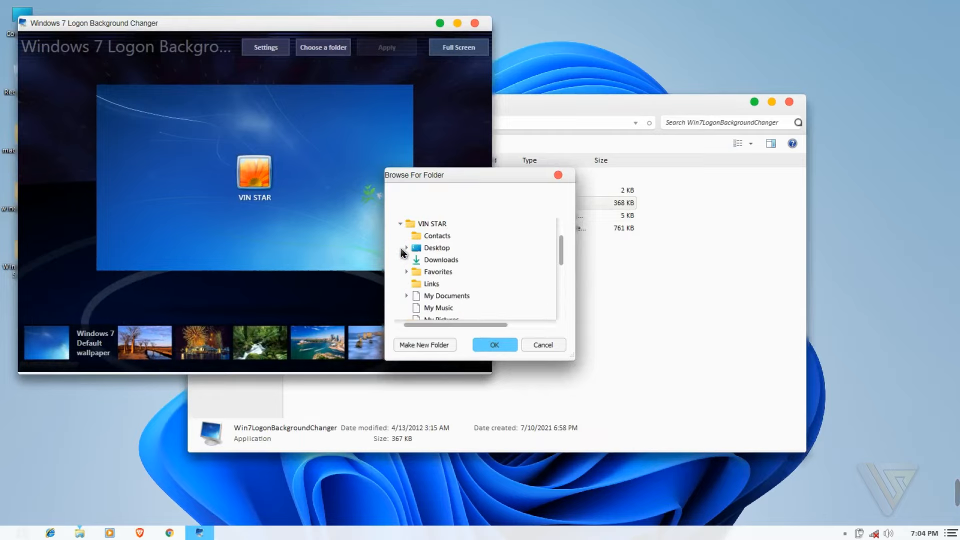
double_click(435, 248)
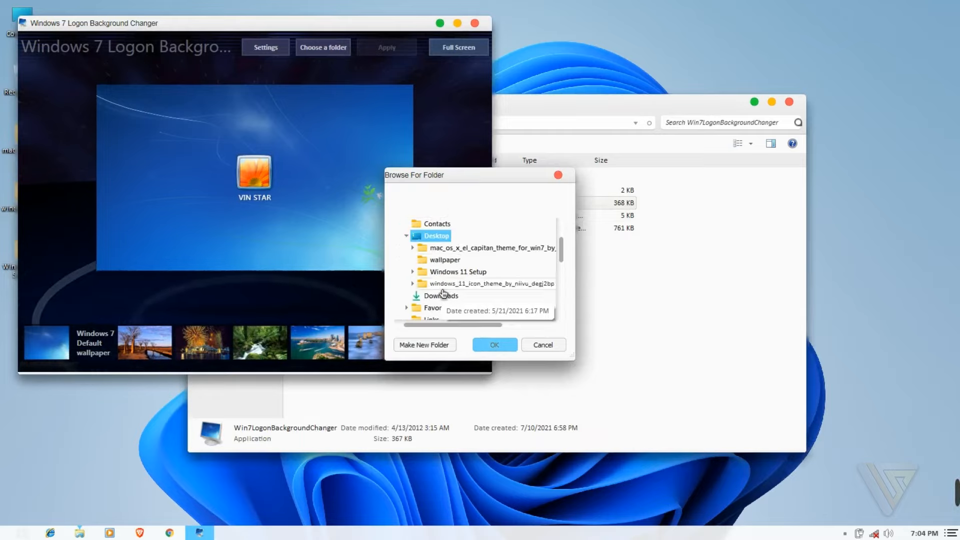
left_click(438, 260)
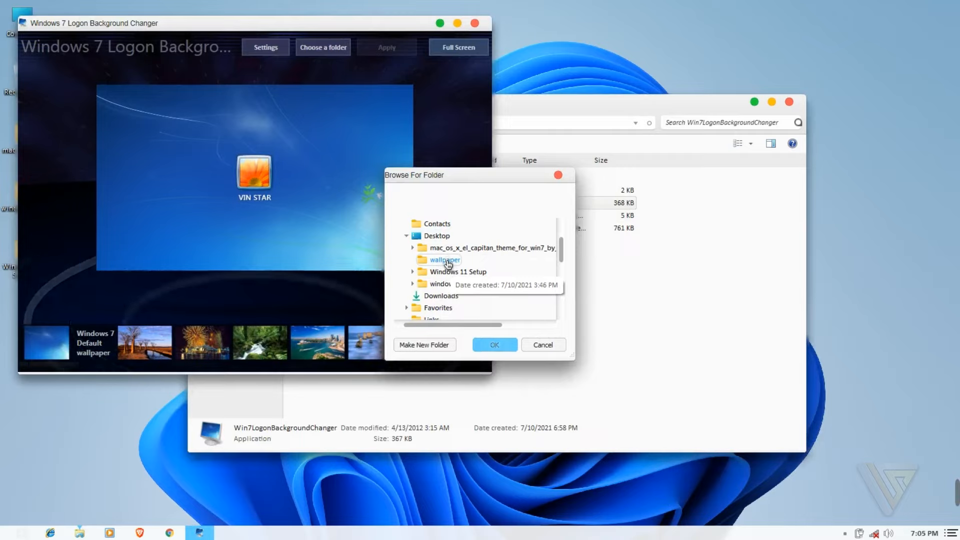
left_click(494, 345)
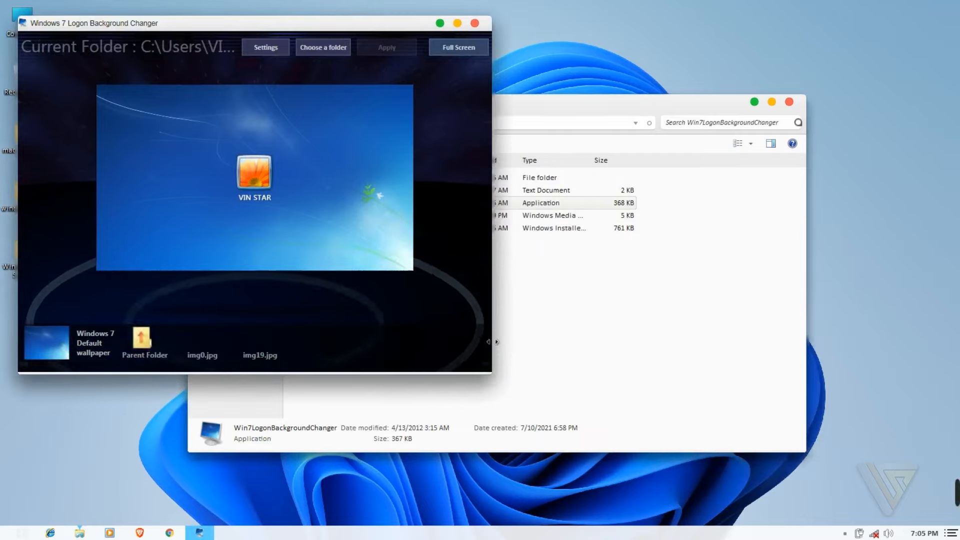
Apply img19.jpg as the logon background and close the background changer and its folder window
left_click(261, 344)
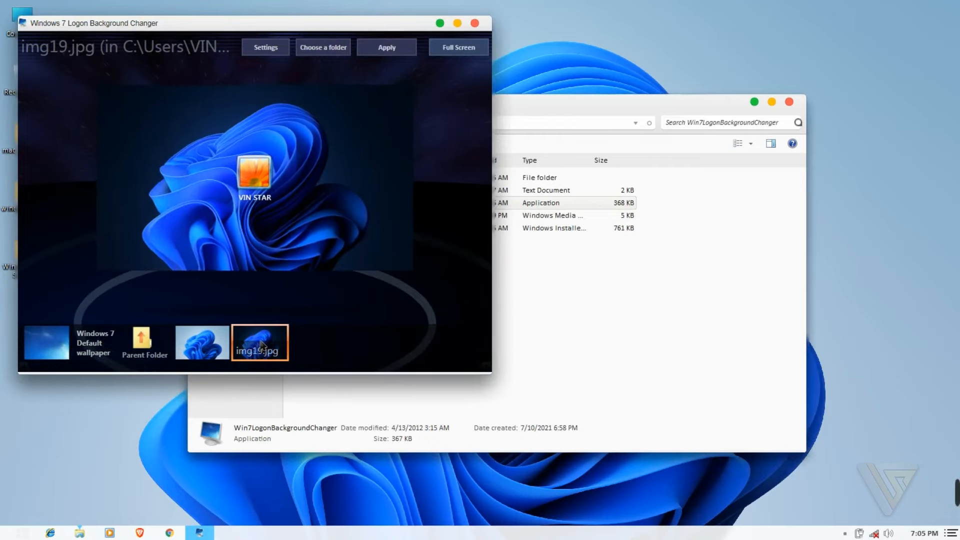
left_click(384, 50)
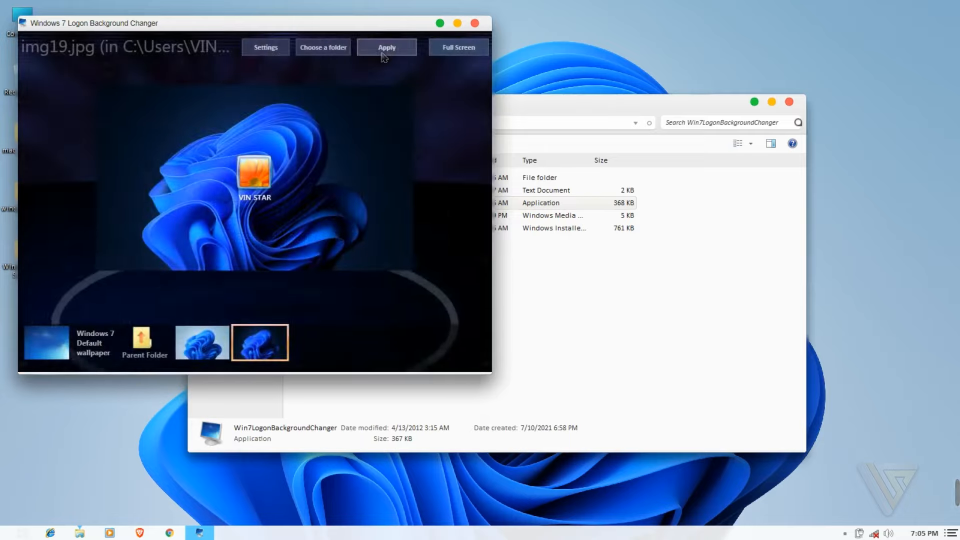
left_click(475, 23)
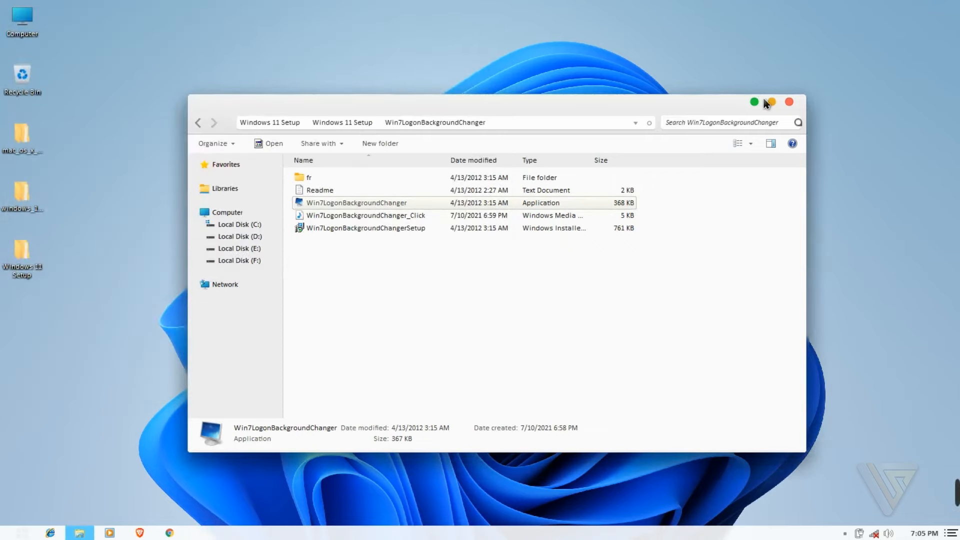
left_click(789, 103)
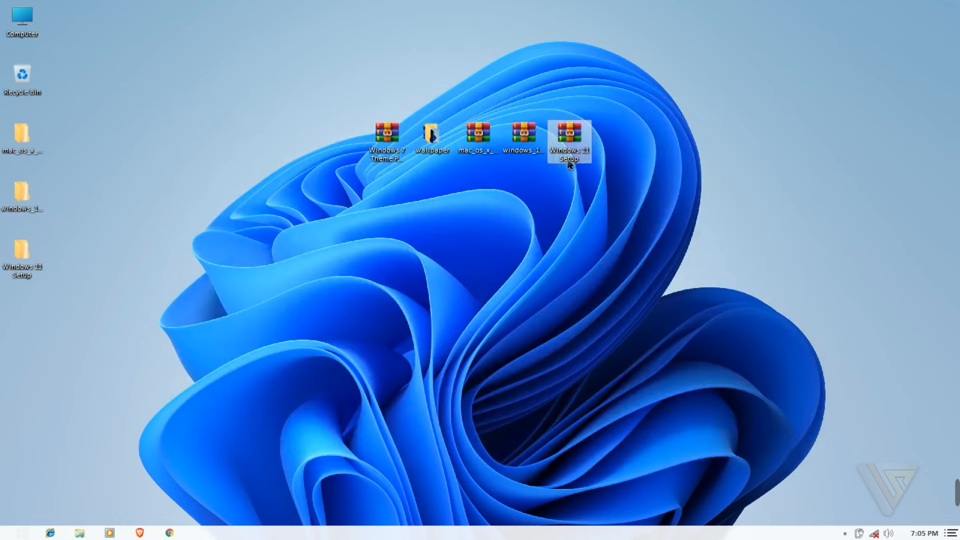
Open Computer and look through the drives and the Favorites folder to check the new icons and theme
double_click(22, 35)
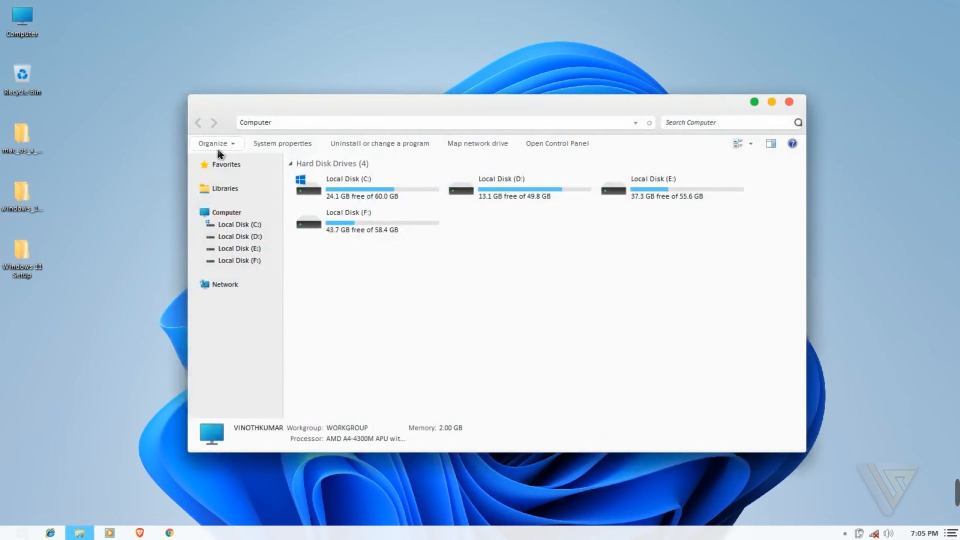
left_click(229, 166)
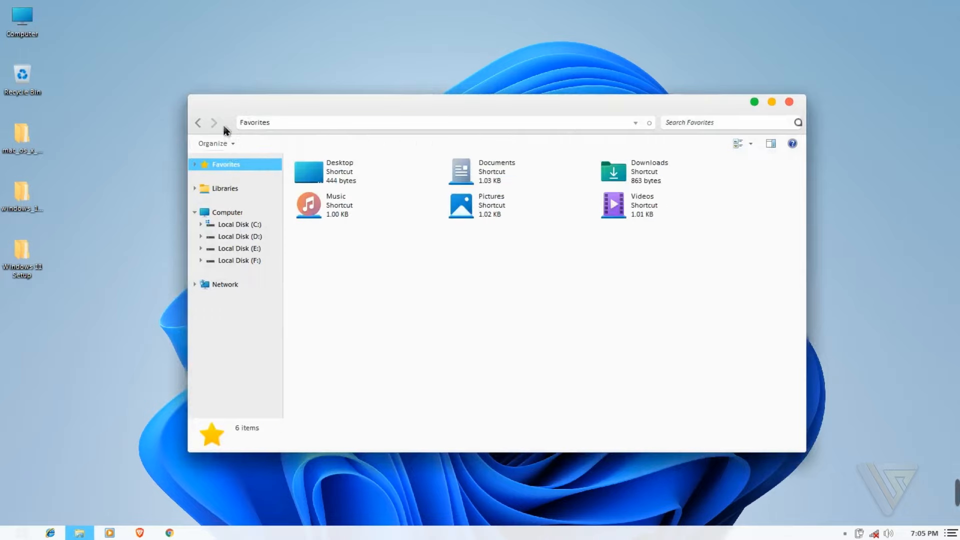
left_click(198, 123)
left_click(214, 123)
Check the new branding in the computer's system properties and the Shut Down Windows dialog, closing both without shutting down
right_click(22, 20)
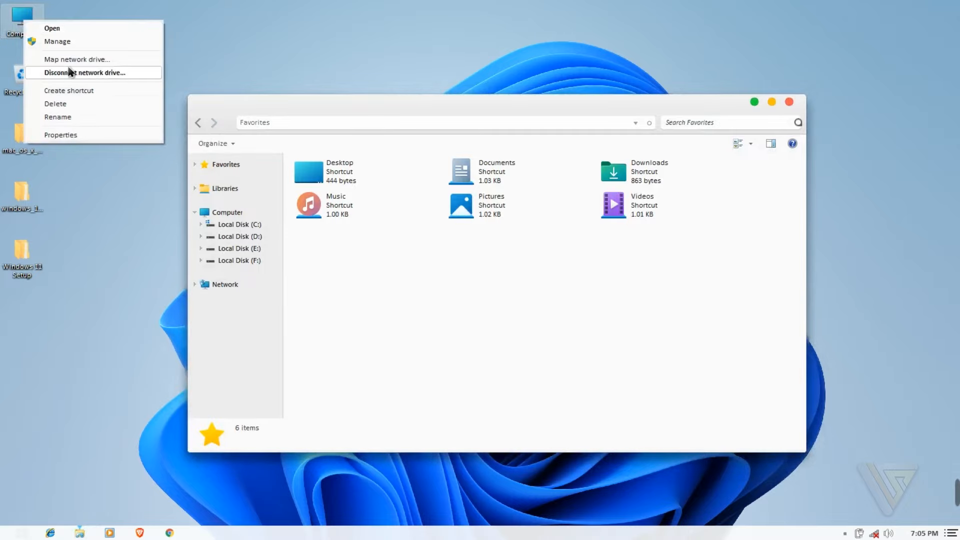
left_click(79, 134)
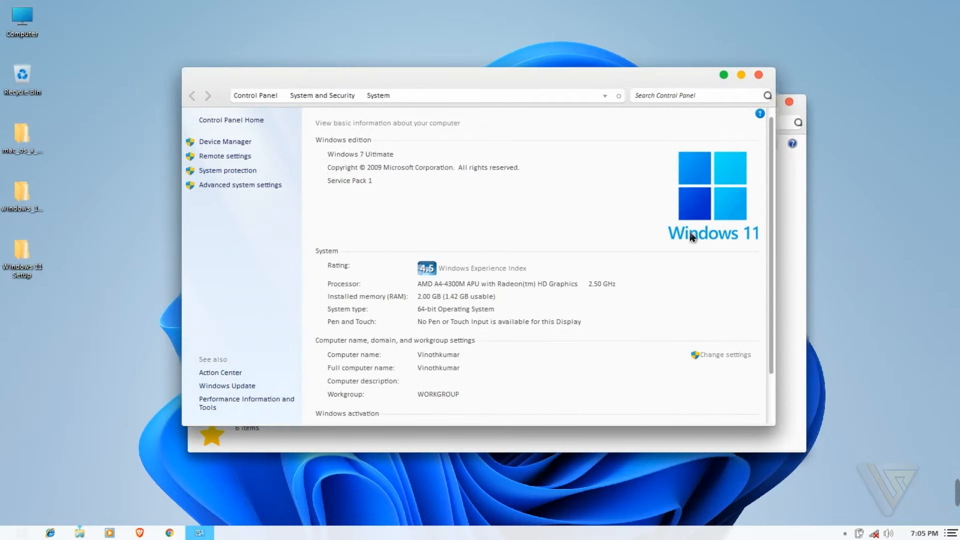
left_click(759, 75)
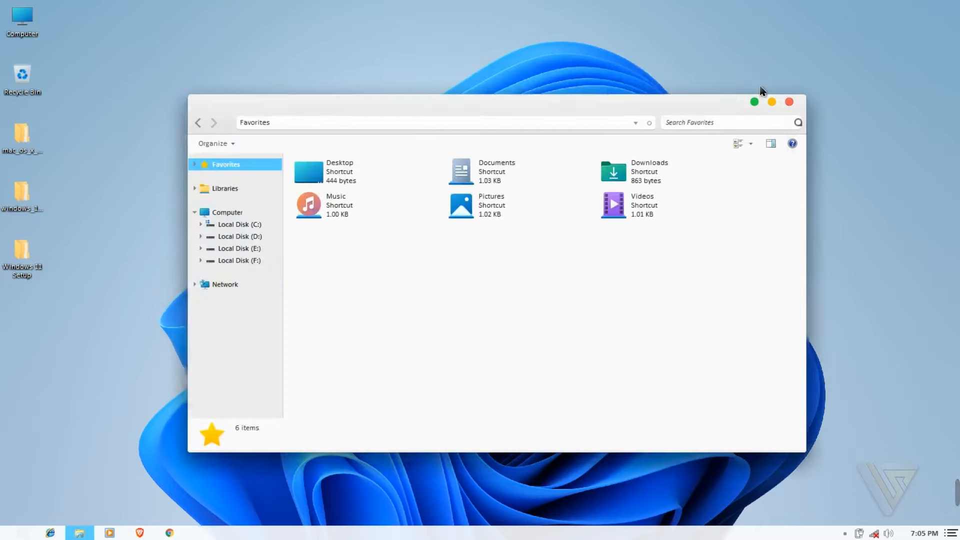
left_click(789, 103)
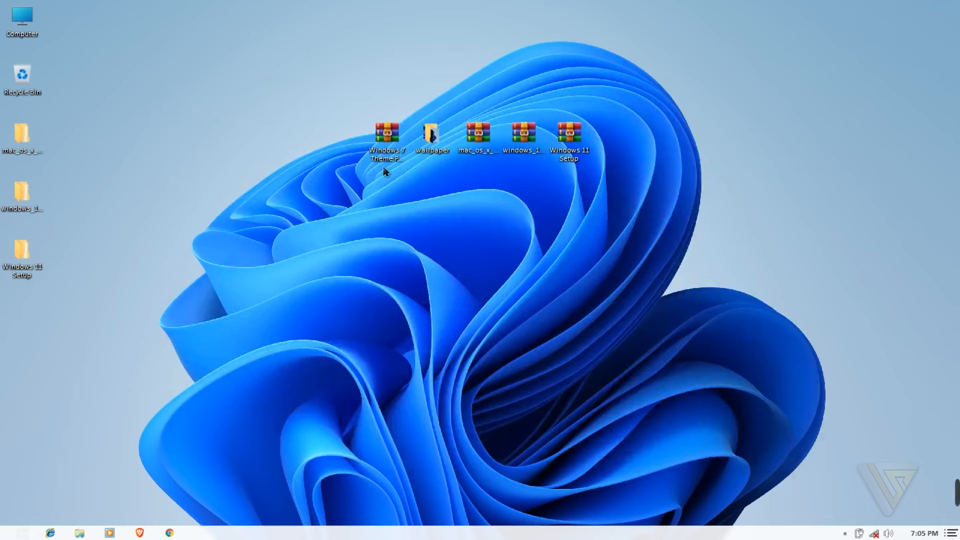
key("alt+F4")
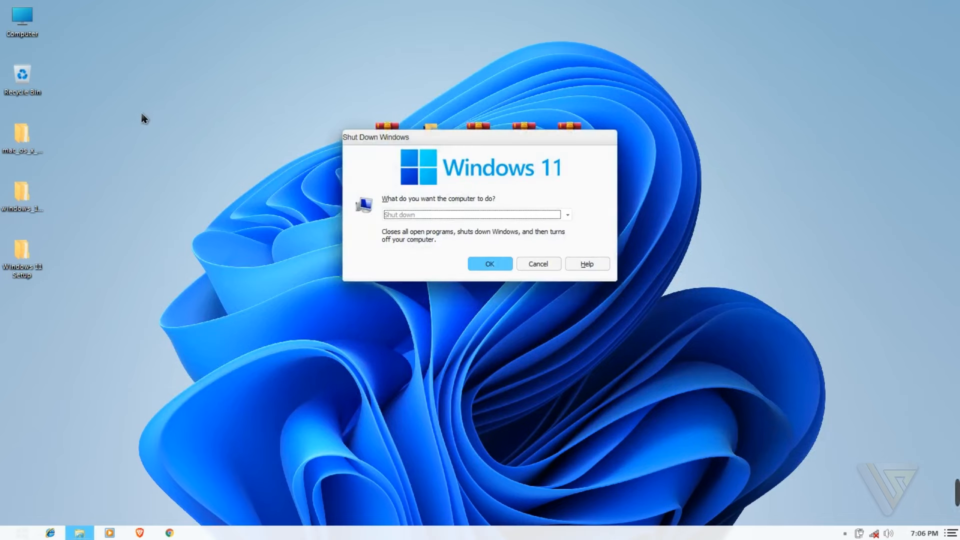
left_click(535, 265)
Lock the computer to view the new logon screen background and branding, and sign back in to the account
key("super")
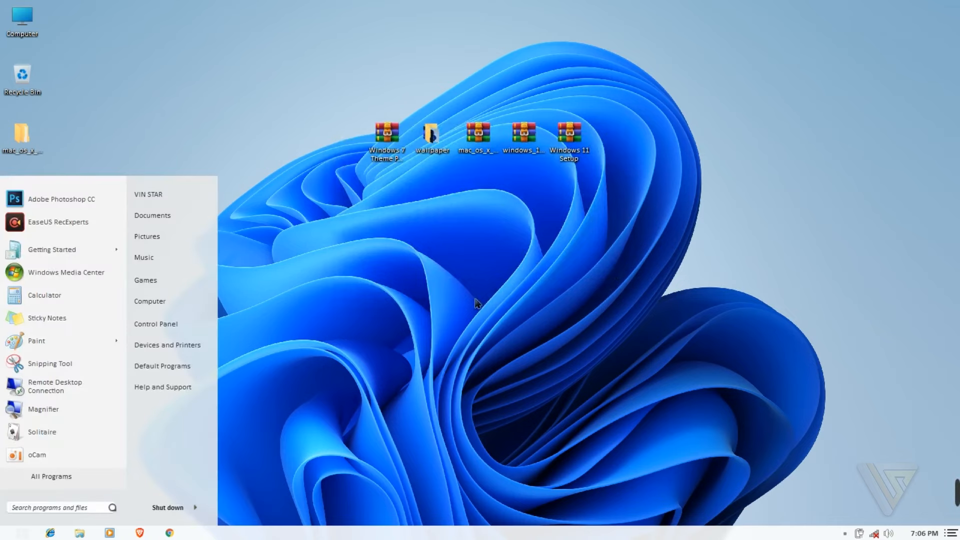
left_click(196, 508)
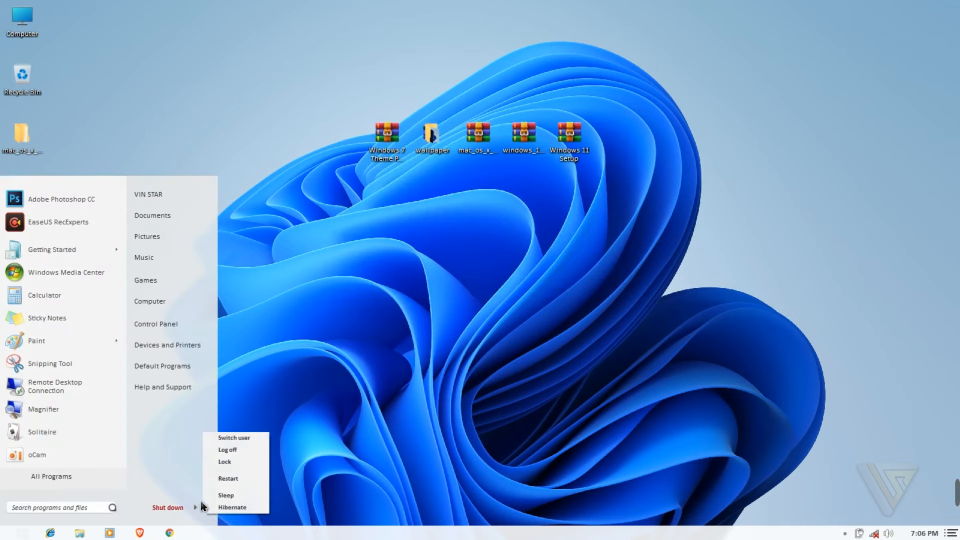
left_click(234, 465)
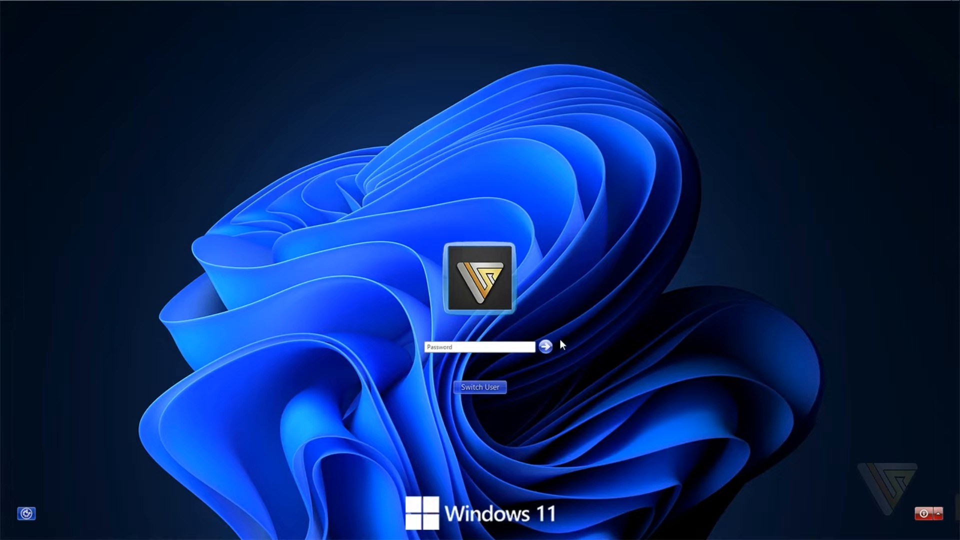
left_click(479, 297)
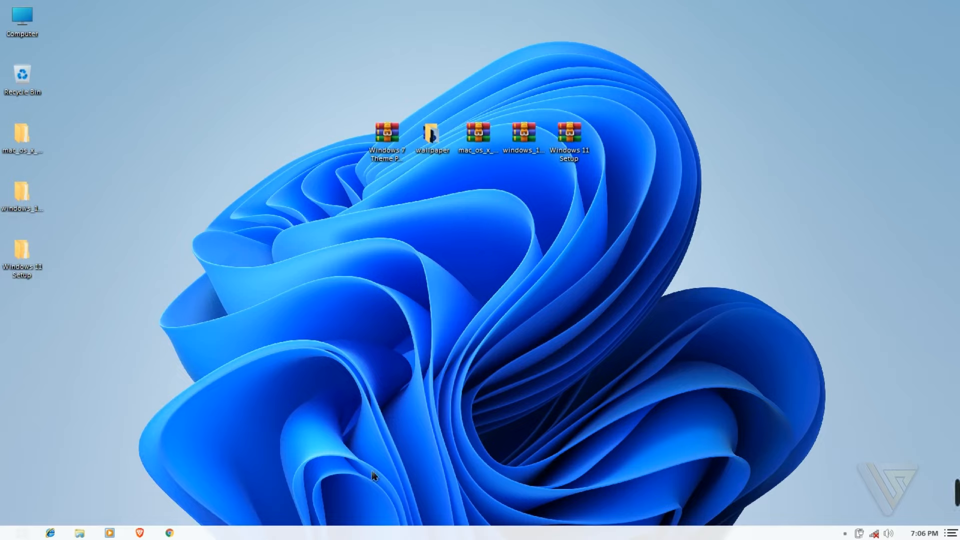
Add the Links toolbar to the taskbar
right_click(355, 537)
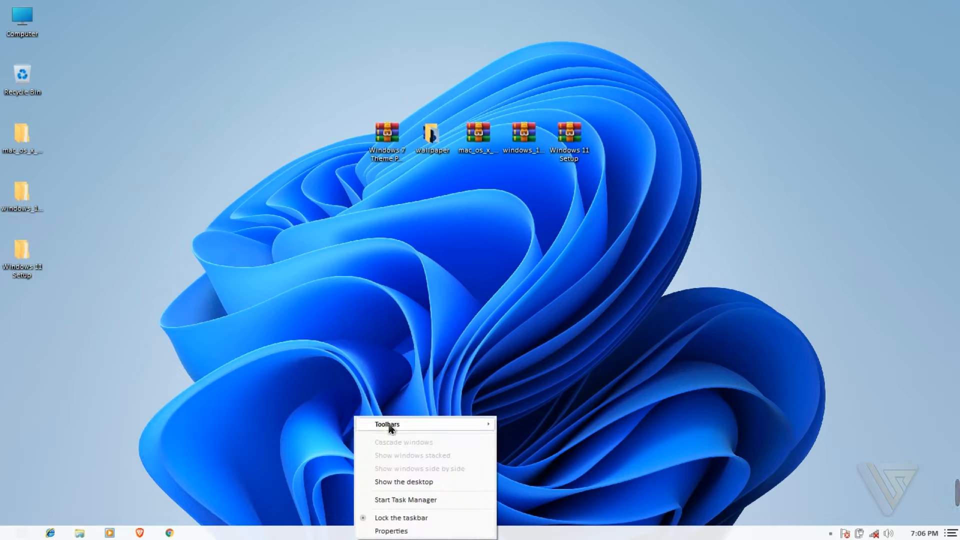
mouse_move(391, 428)
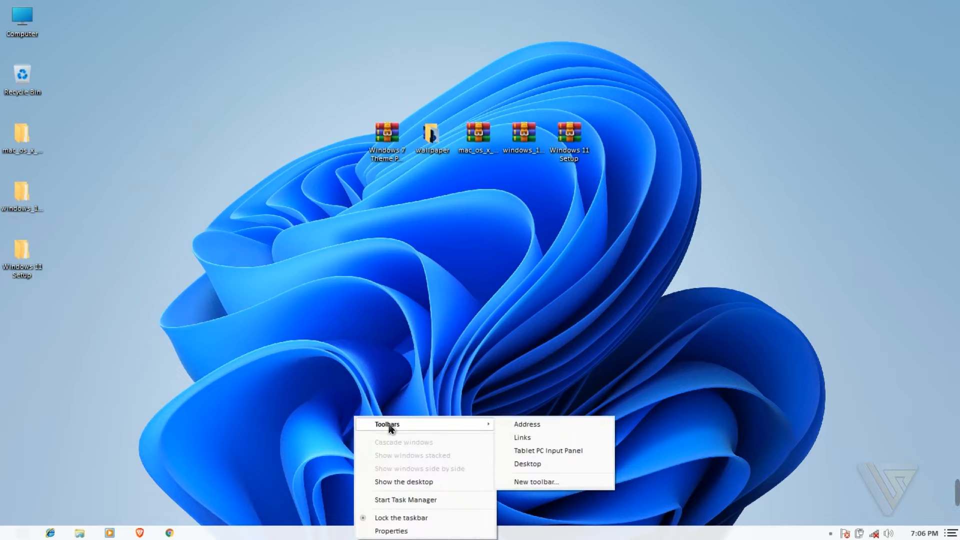
left_click(507, 437)
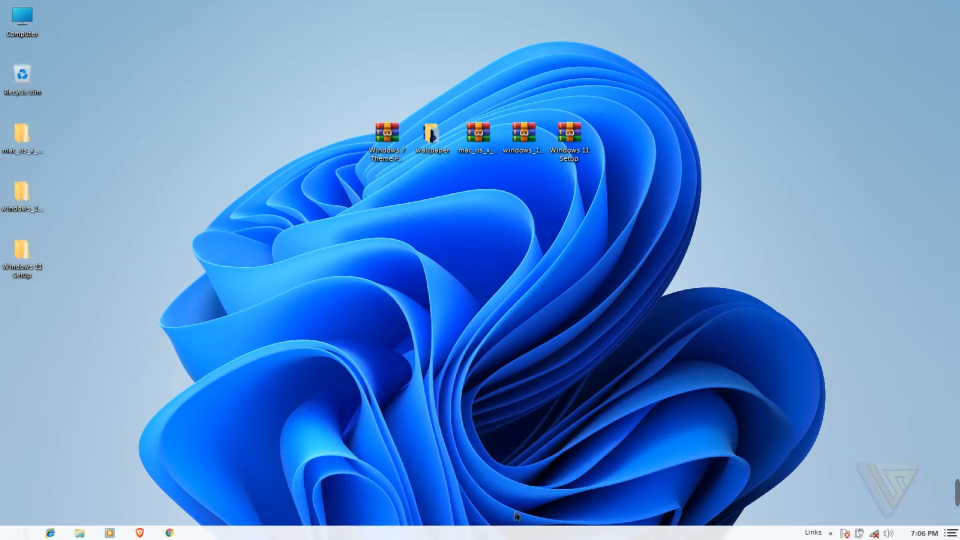
Unlock the taskbar and move the Links toolbar ahead of the pinned icons, placing the icons near the taskbar's centre
right_click(487, 538)
left_click(498, 518)
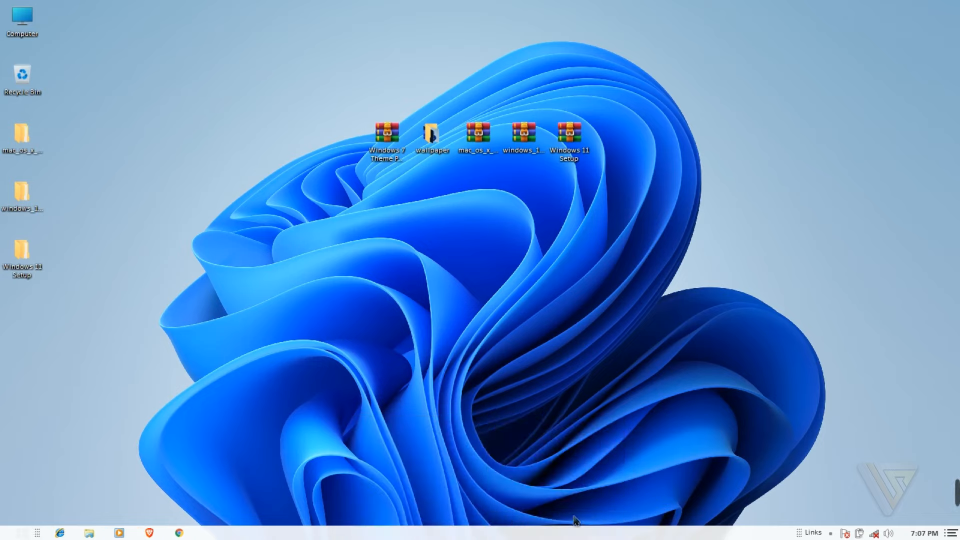
left_click_drag(798, 535, 402, 537)
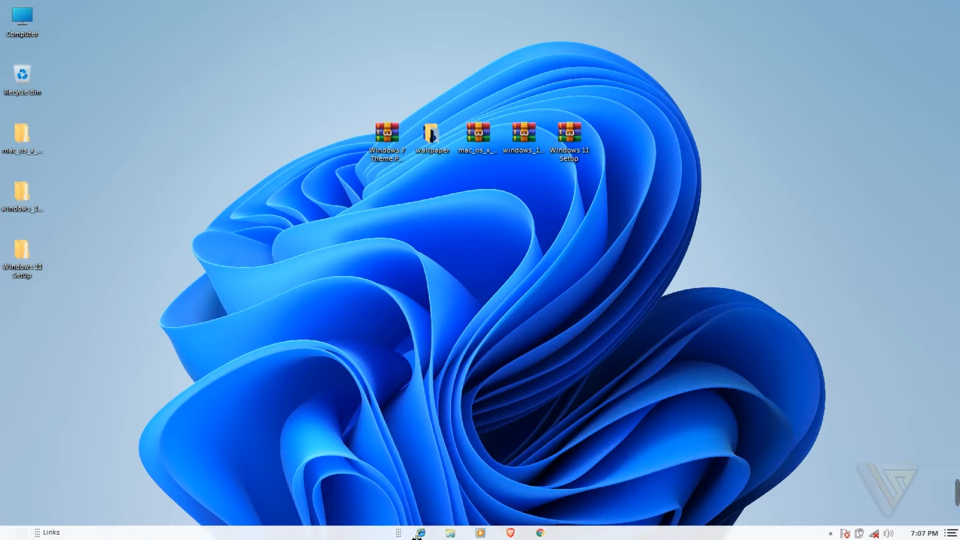
Copy the Taskbar folder from Windows 11 Setup on the desktop to Local Disk (C:)
double_click(26, 253)
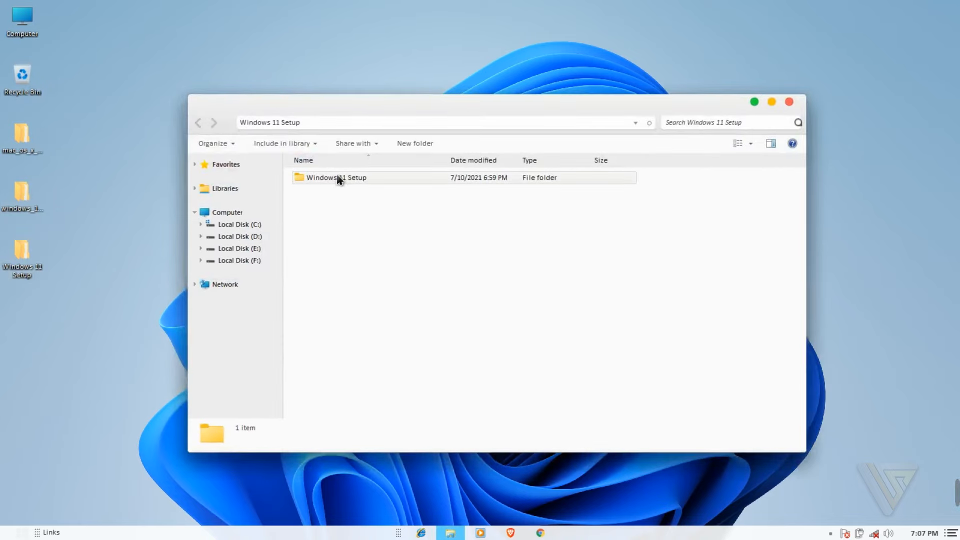
double_click(339, 178)
left_click(325, 206)
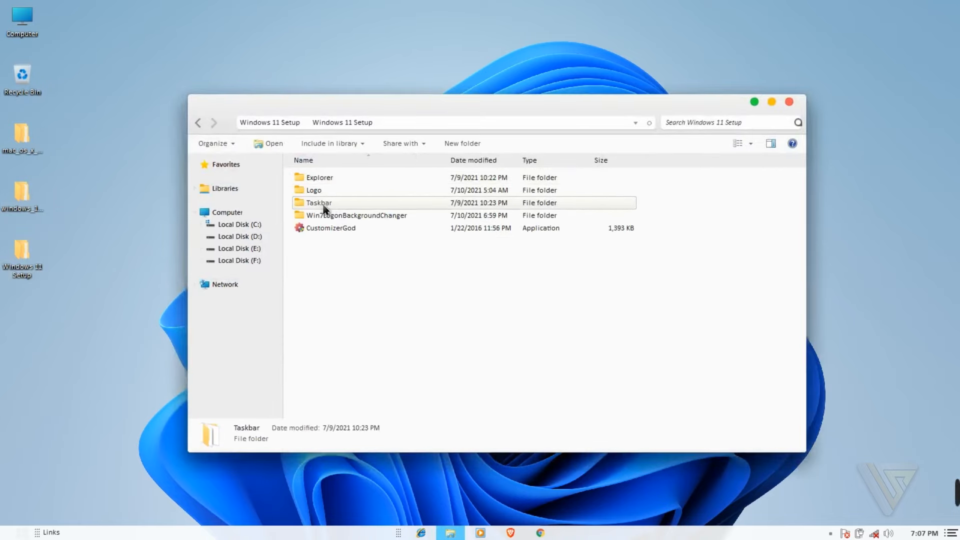
right_click(344, 209)
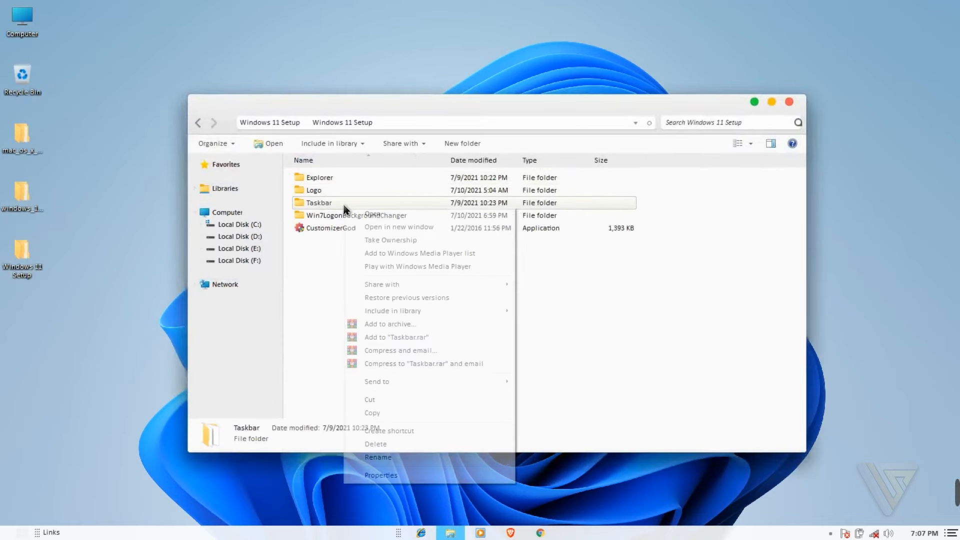
left_click(373, 413)
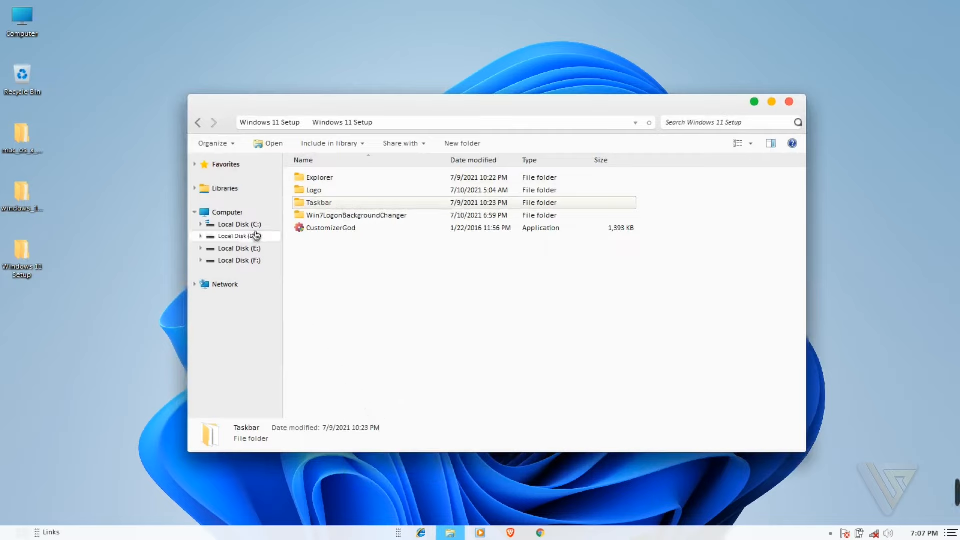
left_click(239, 224)
right_click(366, 262)
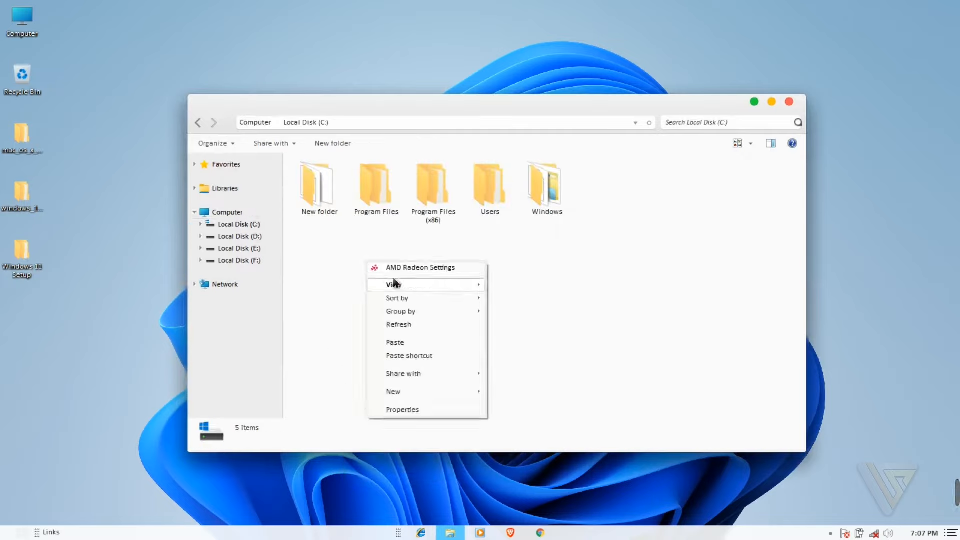
left_click(395, 345)
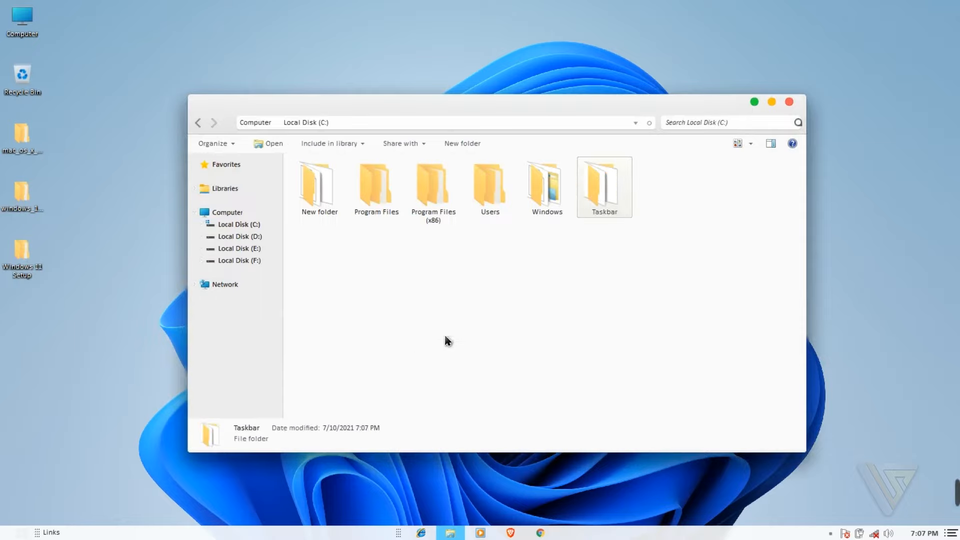
Create a desktop shortcut to the Start application in C:\Taskbar, move it into the Taskbar folder and select it
double_click(592, 199)
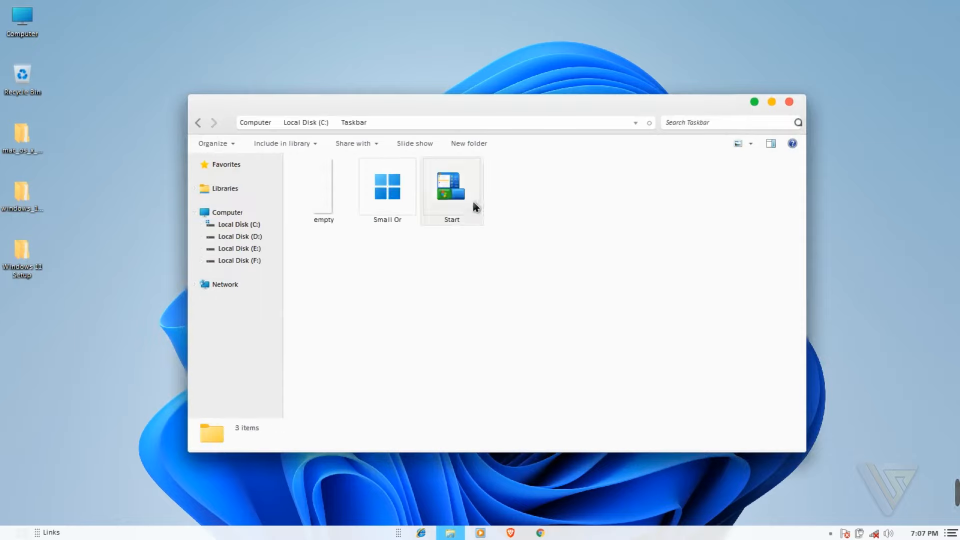
left_click(473, 200)
right_click(472, 198)
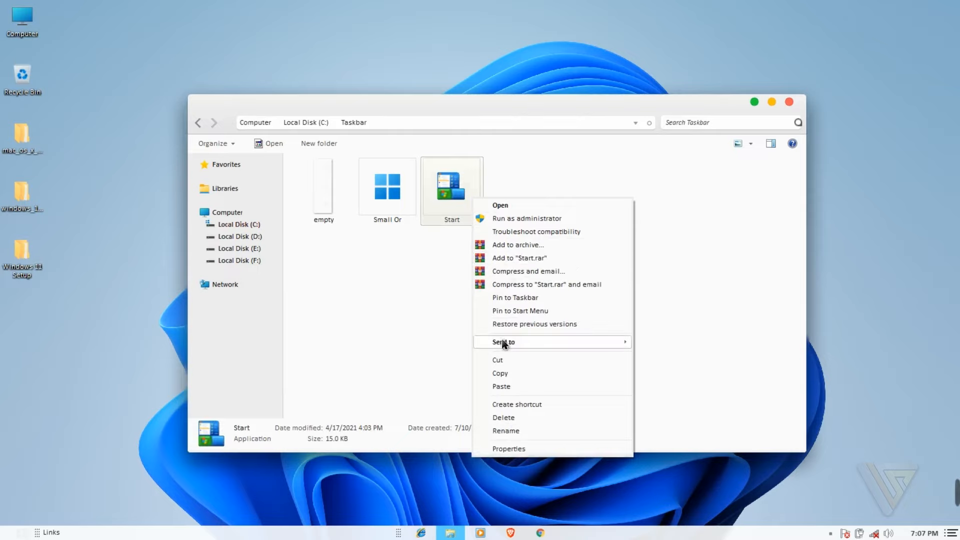
mouse_move(536, 343)
left_click(646, 356)
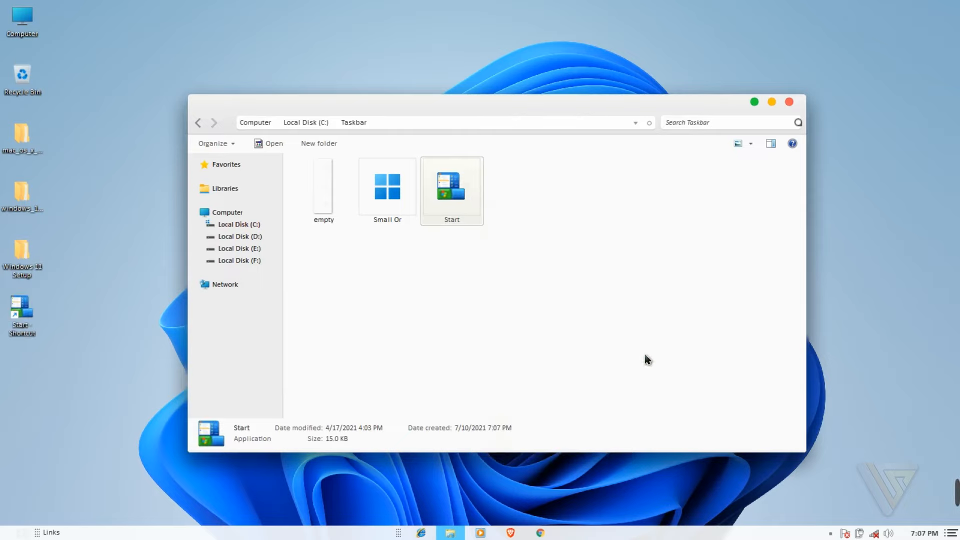
left_click_drag(30, 313, 406, 258)
right_click(470, 206)
left_click(454, 226)
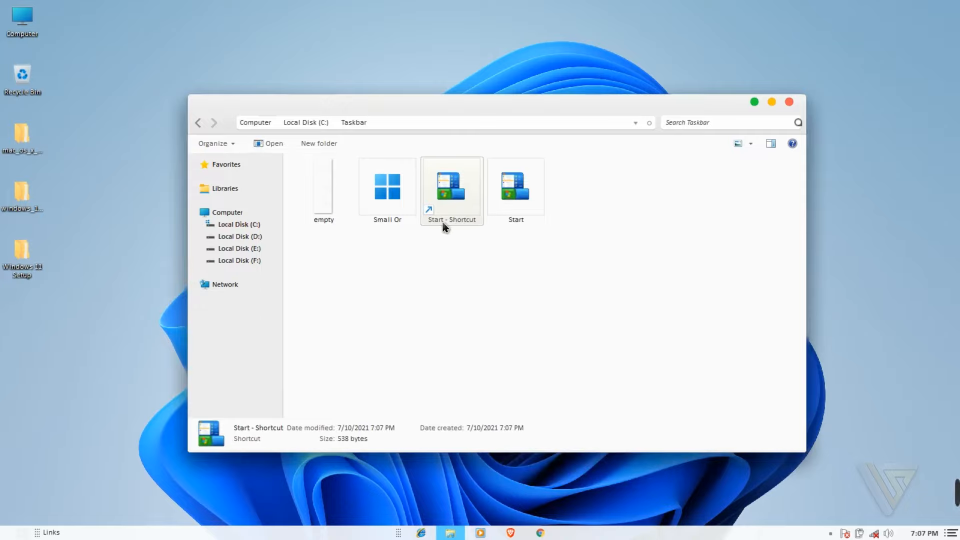
Change the icon of Start - Shortcut in the Taskbar folder to the Small Or icon from C:\Taskbar
right_click(457, 226)
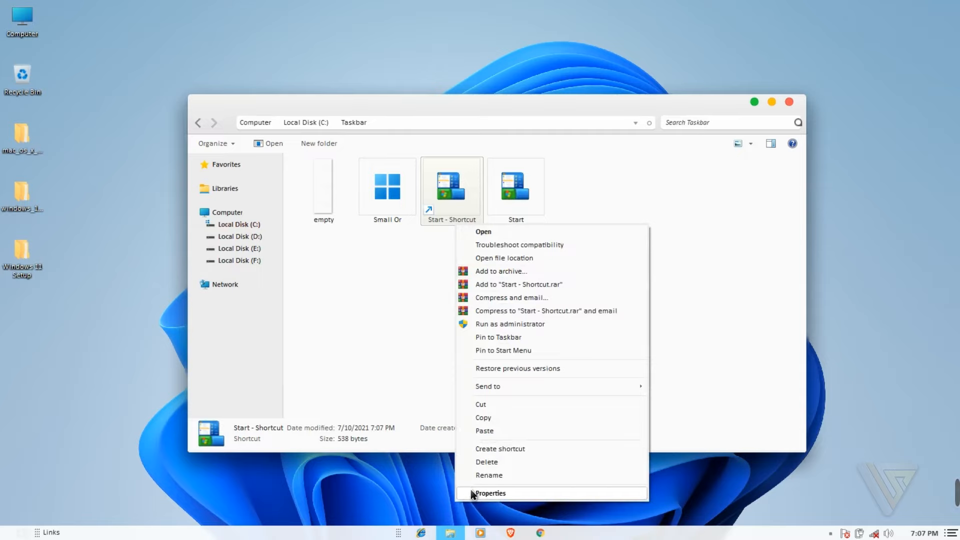
left_click(489, 494)
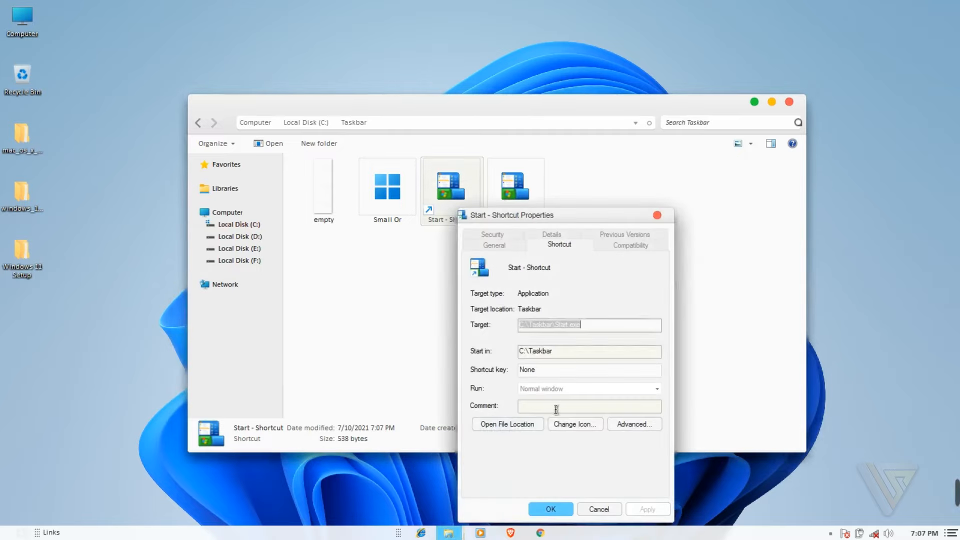
left_click(562, 425)
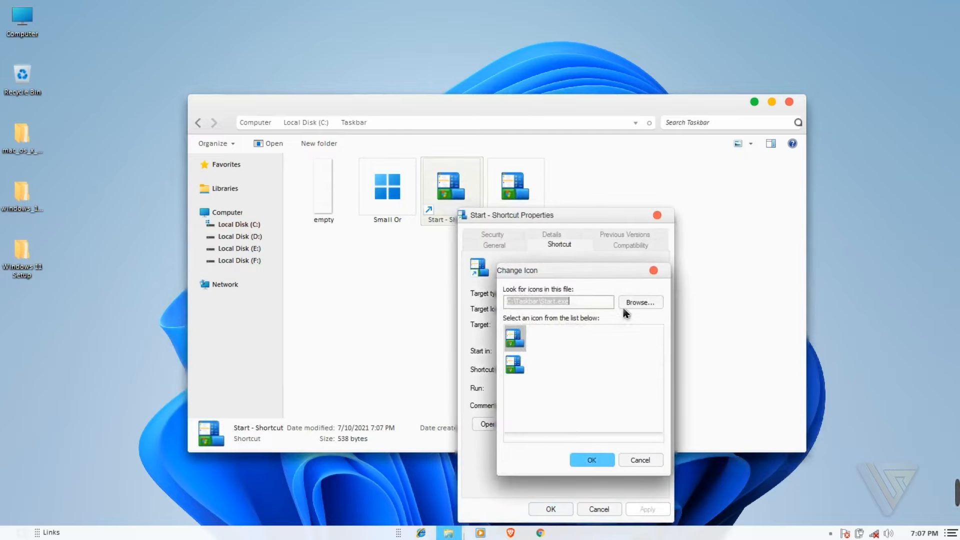
left_click(635, 302)
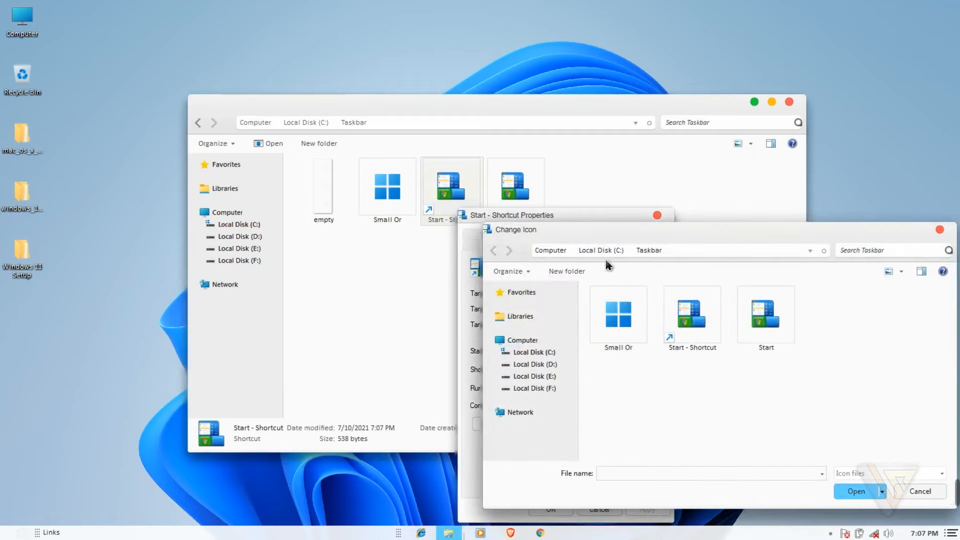
left_click(620, 316)
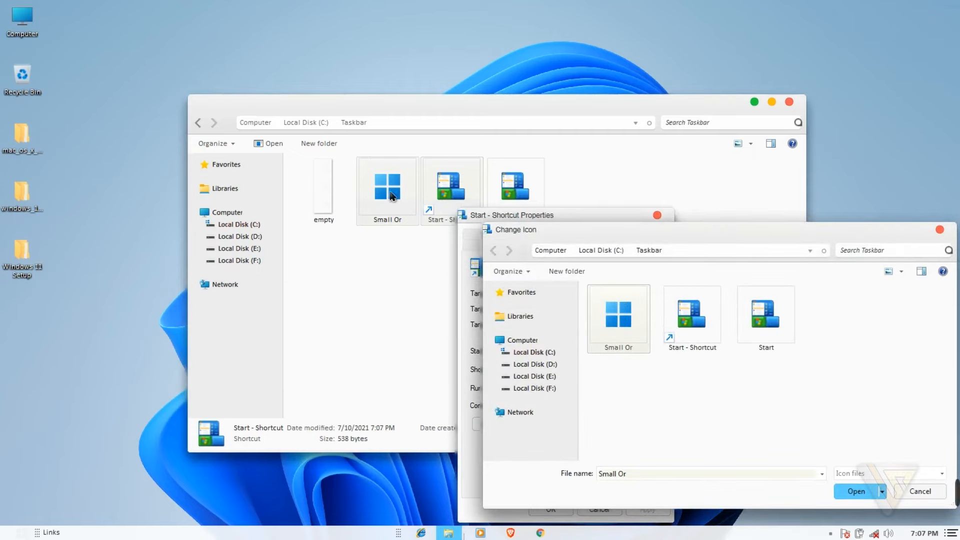
left_click(856, 492)
left_click(593, 466)
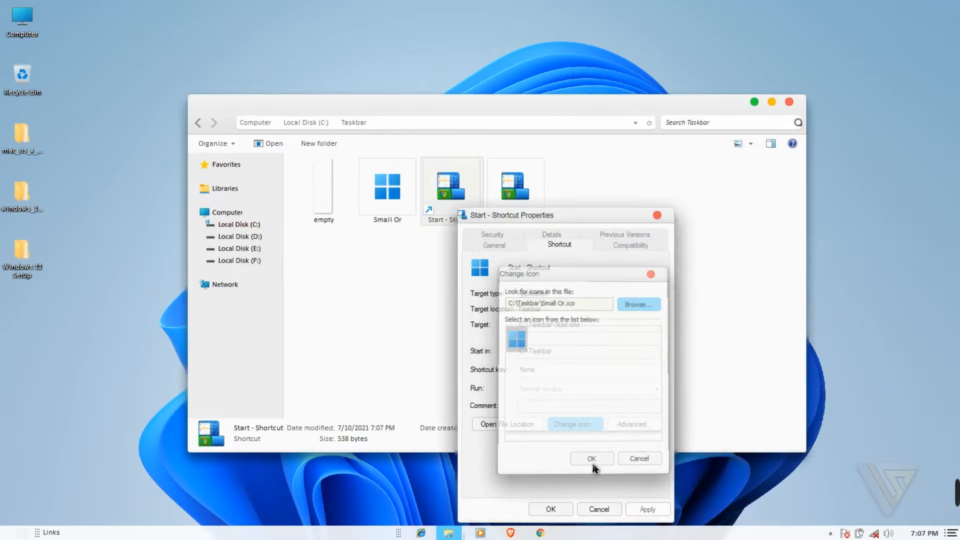
left_click(560, 508)
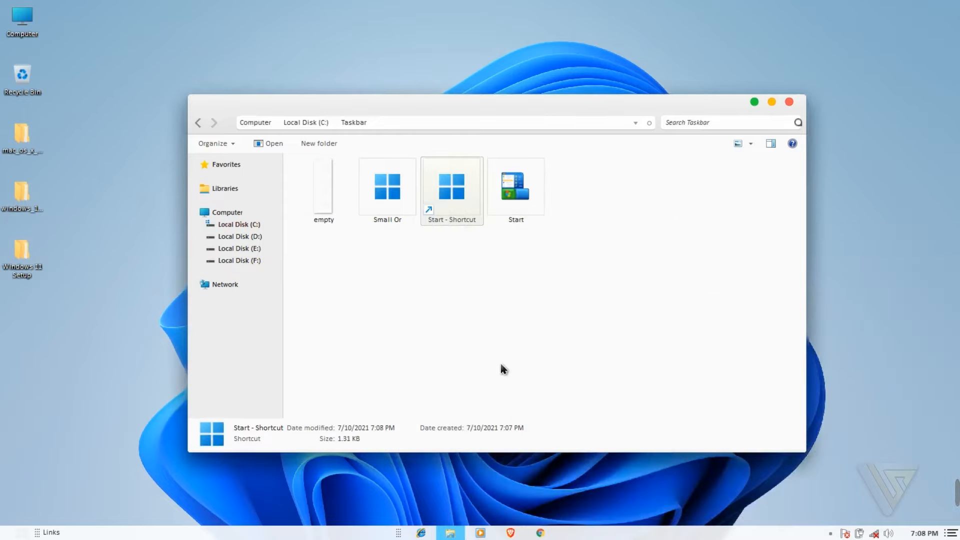
Pin Start - Shortcut to the taskbar between the file manager and media player icons, and lock the taskbar
left_click_drag(457, 191, 472, 534)
right_click(316, 535)
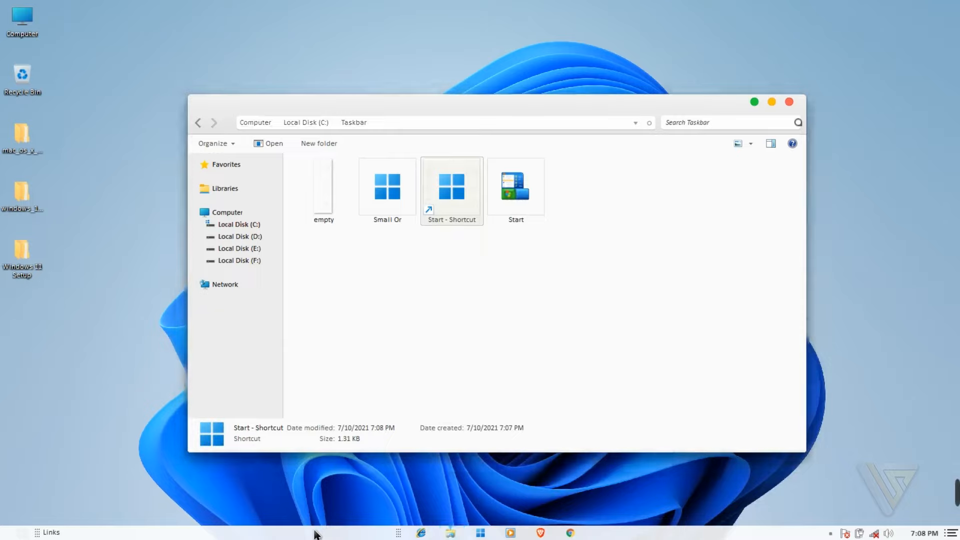
left_click(327, 511)
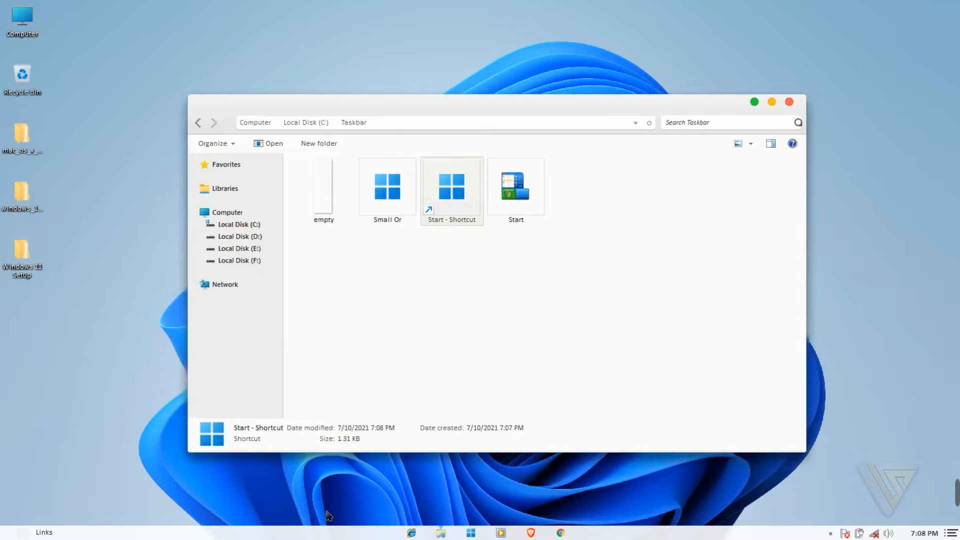
Test the pinned Start shortcut by toggling the Start menu, close the Taskbar folder window and refresh the desktop
left_click(471, 534)
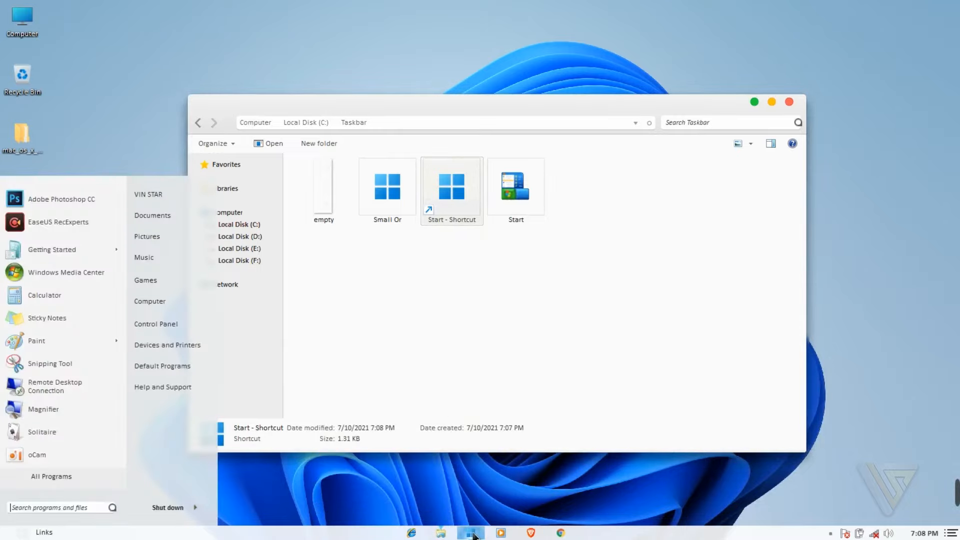
left_click(472, 533)
left_click(472, 533)
left_click(790, 101)
right_click(794, 100)
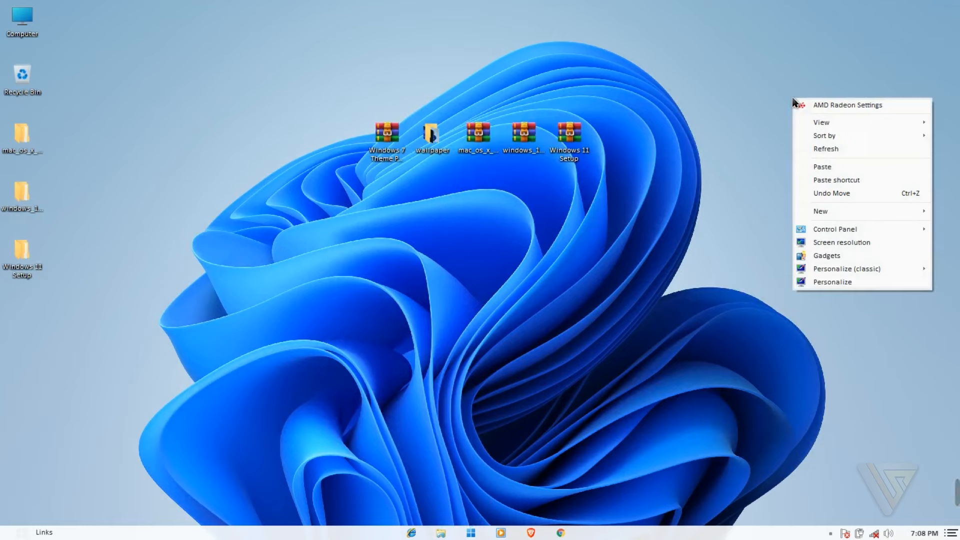
left_click(800, 149)
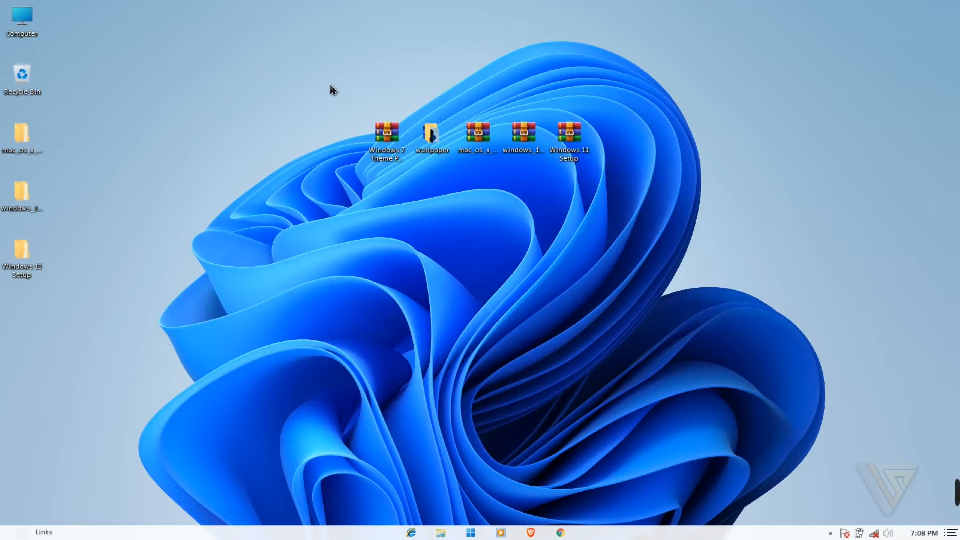
Look through Favorites, Libraries, Computer and Local Disk (C:) in the restyled file manager, and check the Start menu
double_click(22, 22)
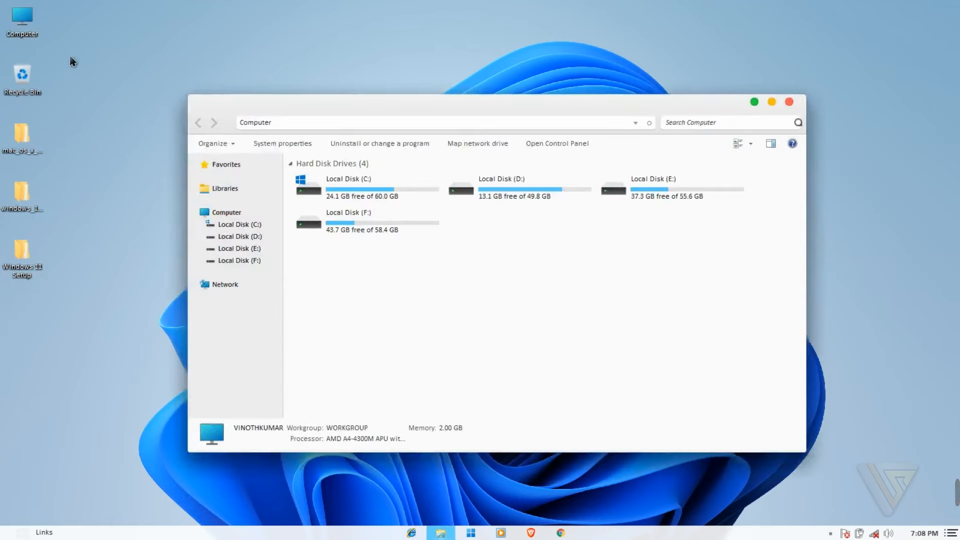
left_click(239, 167)
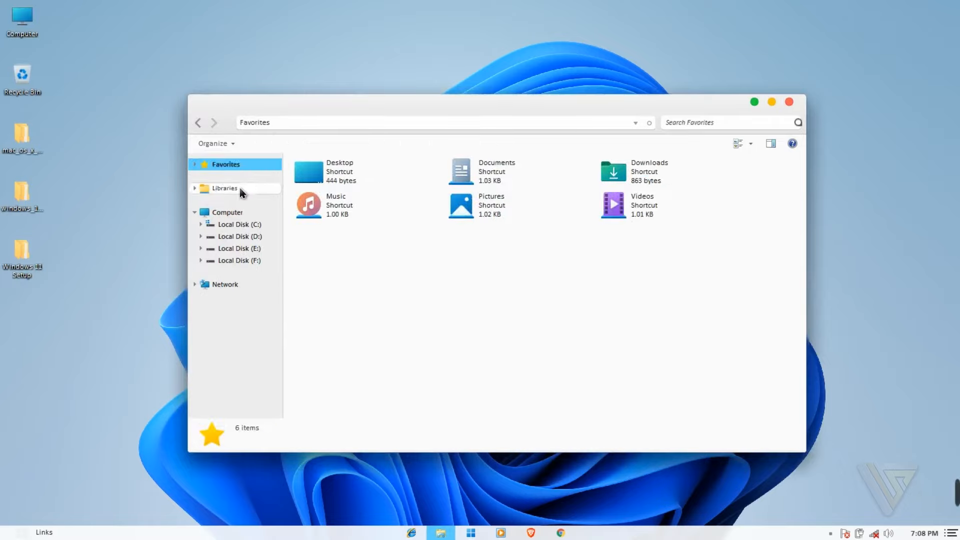
left_click(239, 187)
left_click(240, 211)
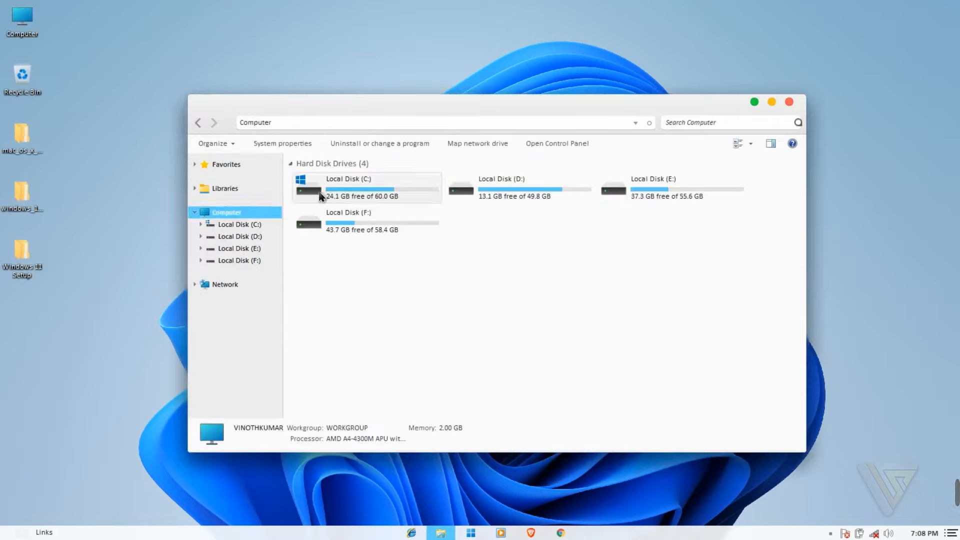
left_click(322, 194)
double_click(323, 194)
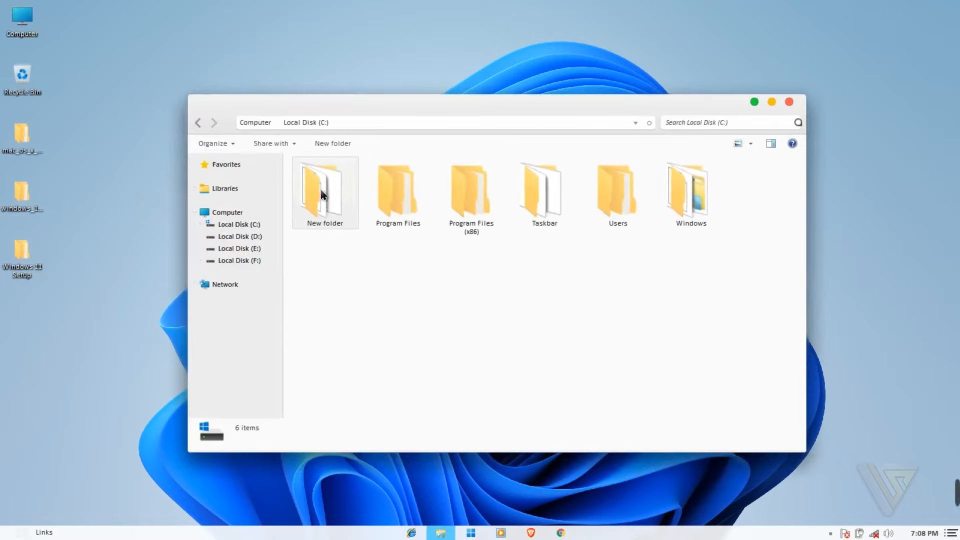
left_click(200, 123)
left_click(213, 123)
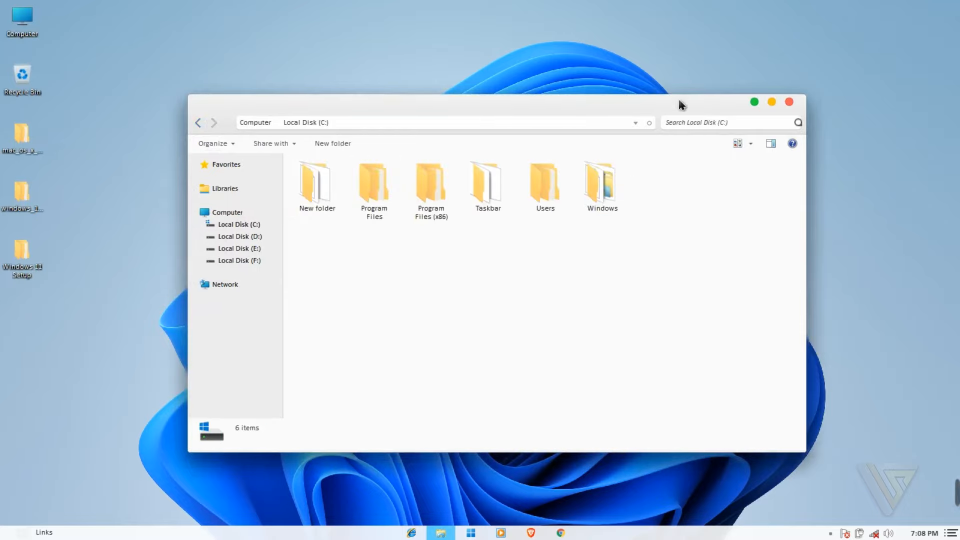
left_click(790, 103)
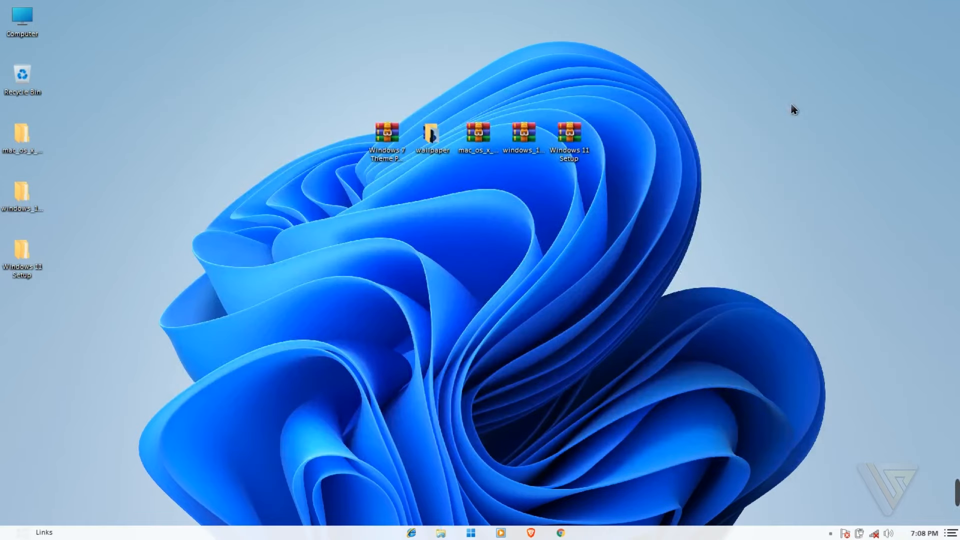
left_click(471, 533)
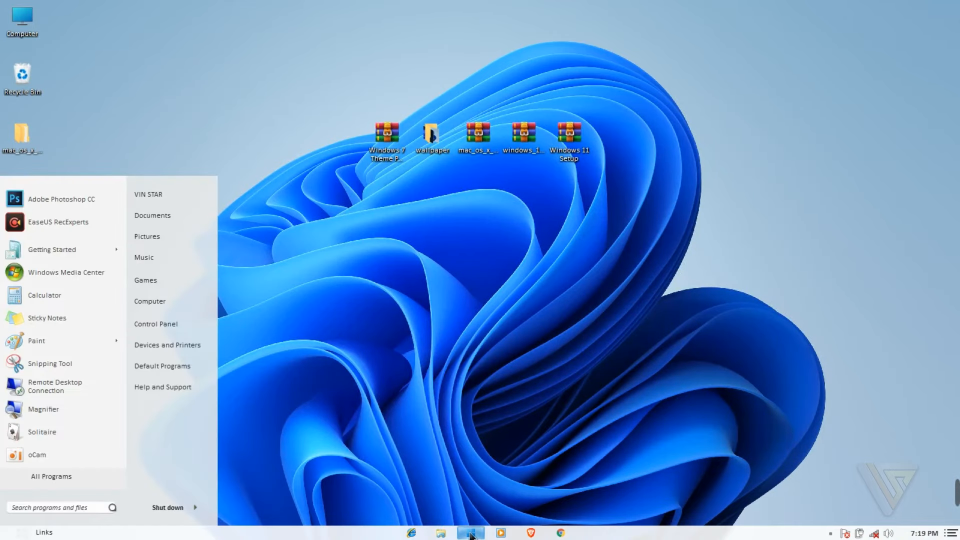
Unlock the taskbar, hide the title of the Links toolbar and lock the taskbar again
right_click(366, 533)
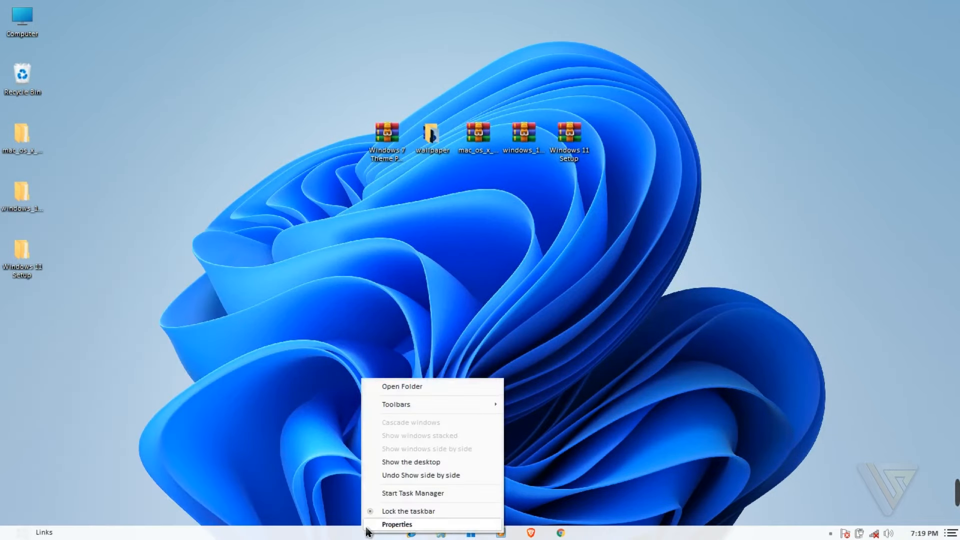
left_click(376, 510)
right_click(360, 531)
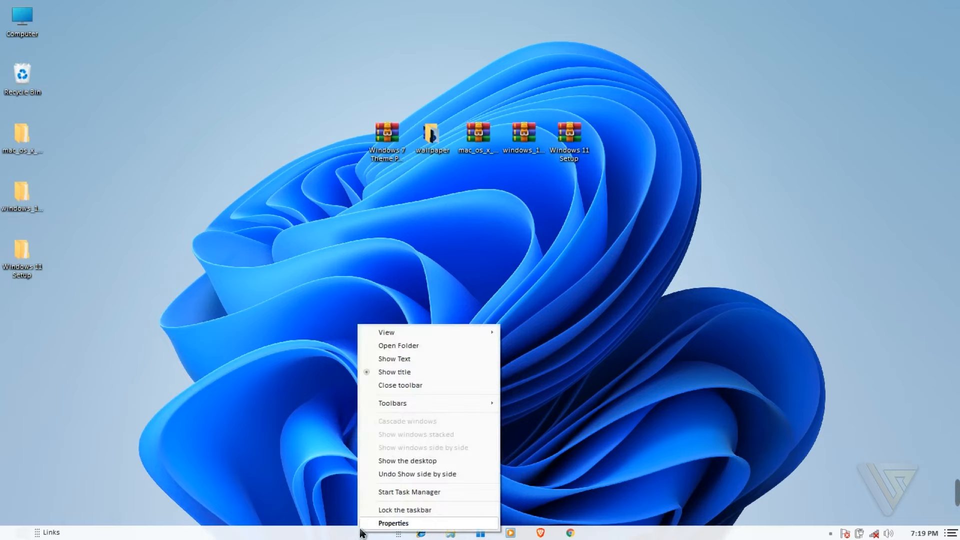
left_click(383, 375)
right_click(366, 536)
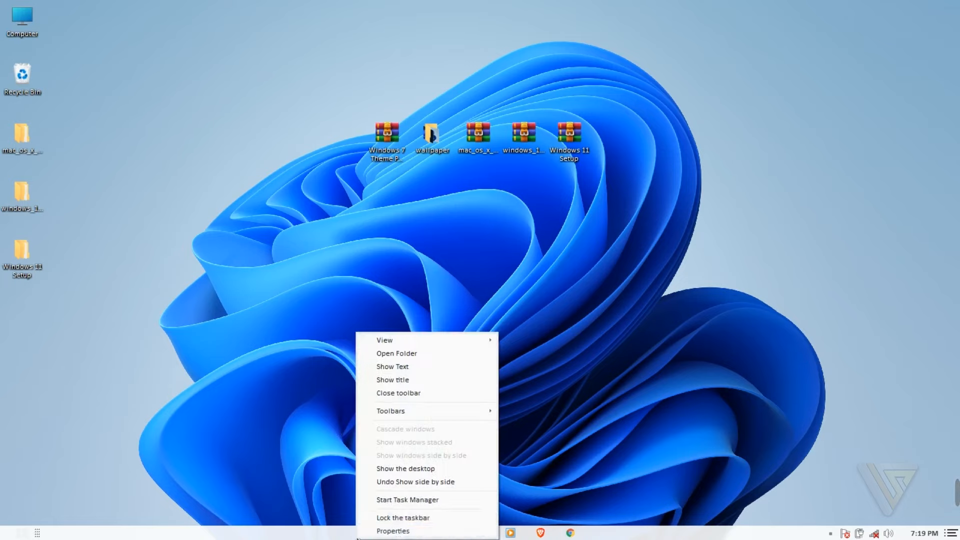
left_click(373, 518)
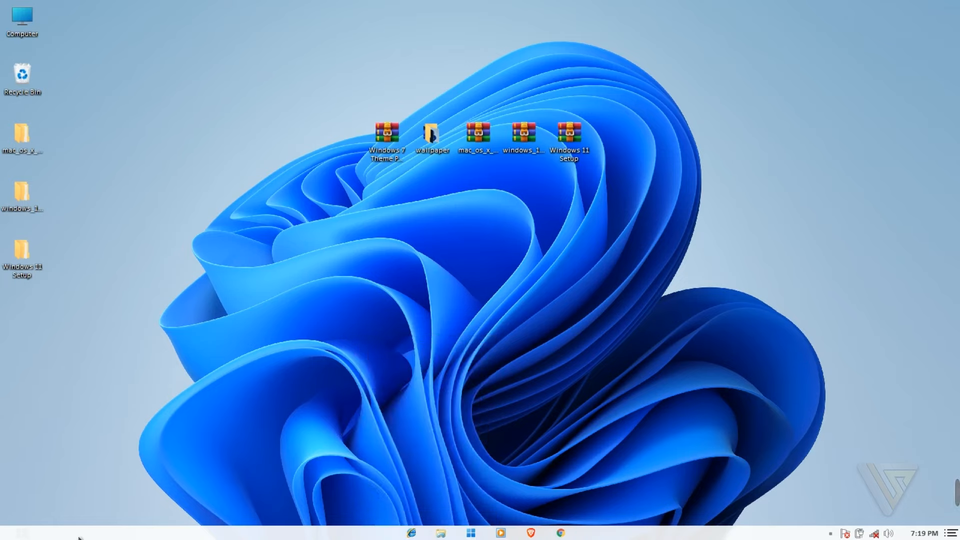
Check that the centred Start shortcut opens and closes the Start menu on the finished taskbar
left_click(469, 534)
left_click(469, 534)
left_click(468, 534)
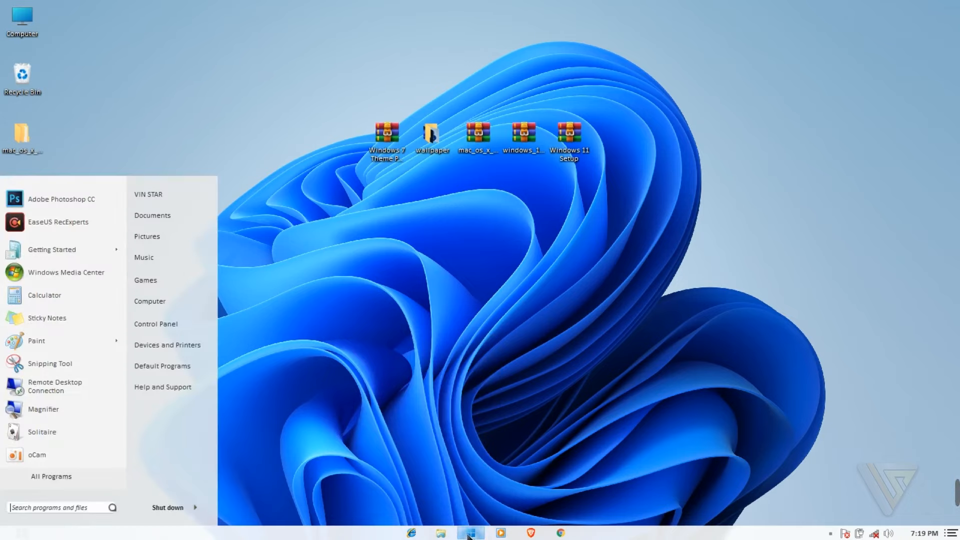